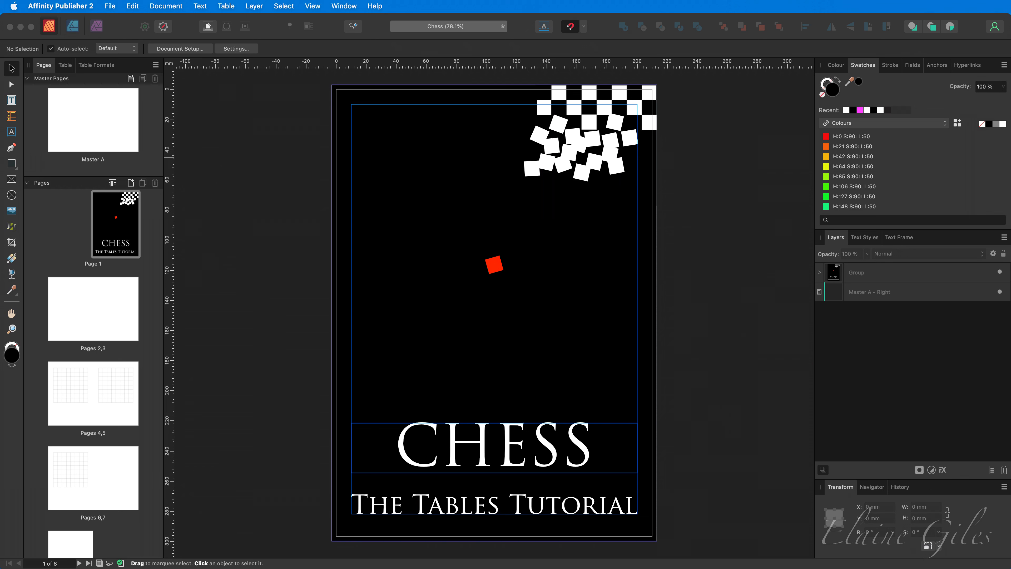
Step: Go to pages 2 and 3 and add a global colour named White Squares with hex value FFFFFF
{"action": "double_click", "coordinate": [93, 309]}
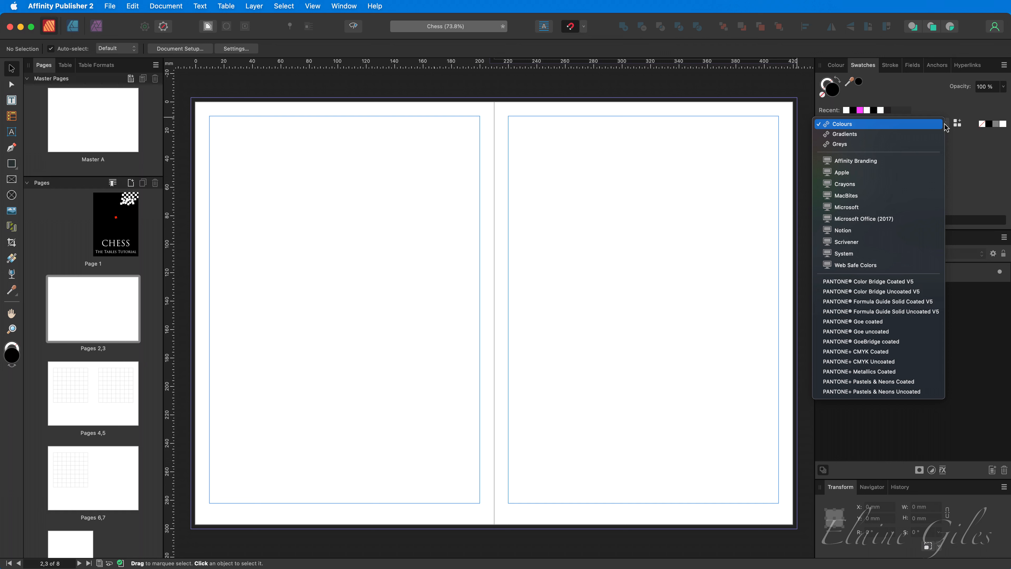
{"action": "left_click", "coordinate": [938, 96]}
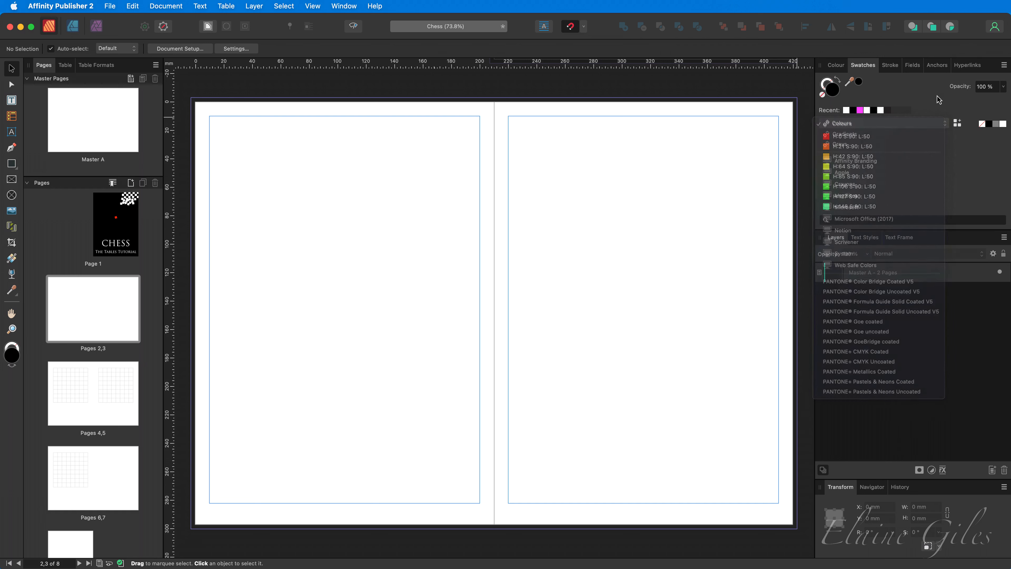
{"action": "left_click", "coordinate": [1004, 65]}
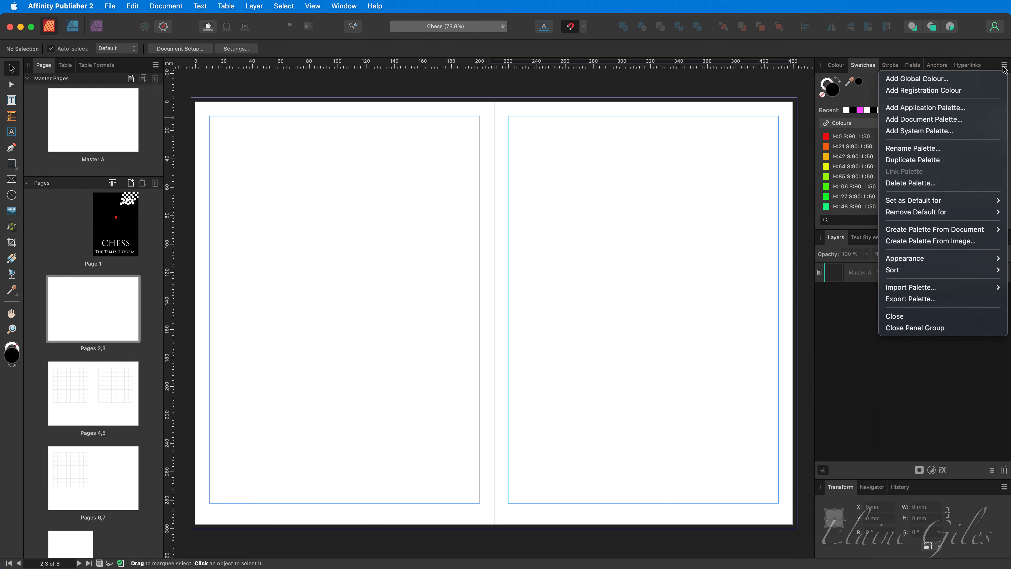
{"action": "left_click", "coordinate": [976, 83]}
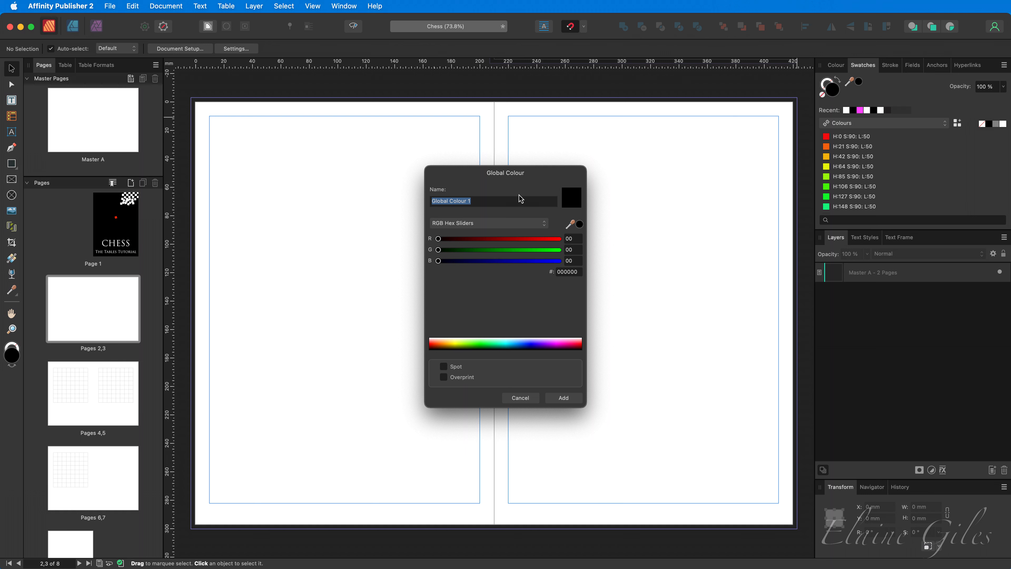
{"action": "type", "text": "White Squares"}
{"action": "left_click_drag", "start_coordinate": [543, 239], "coordinate": [588, 265]}
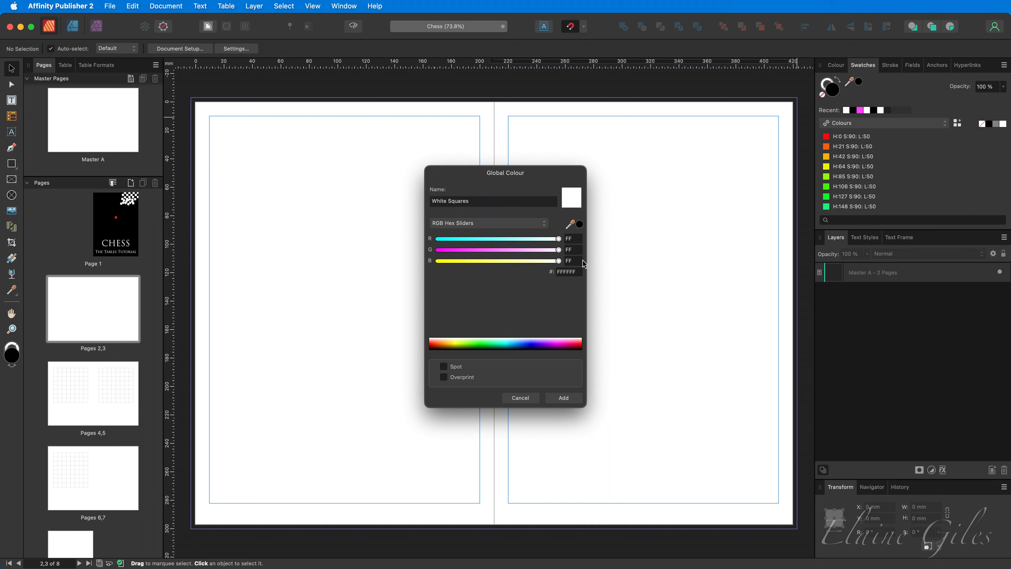
{"action": "left_click", "coordinate": [573, 398]}
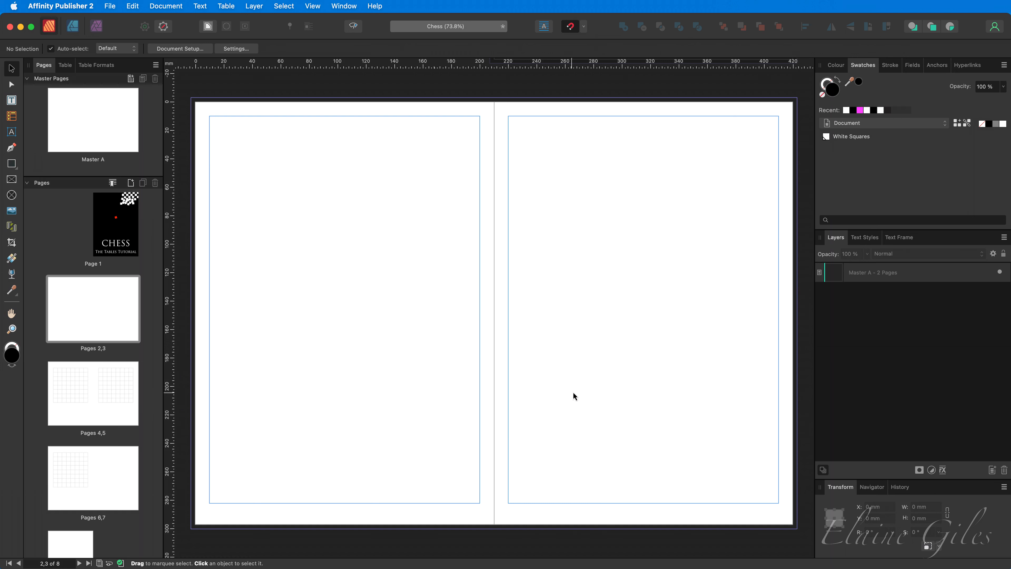
Step: Add a second global colour named Black Squares with hex value 000000
{"action": "left_click", "coordinate": [1004, 66]}
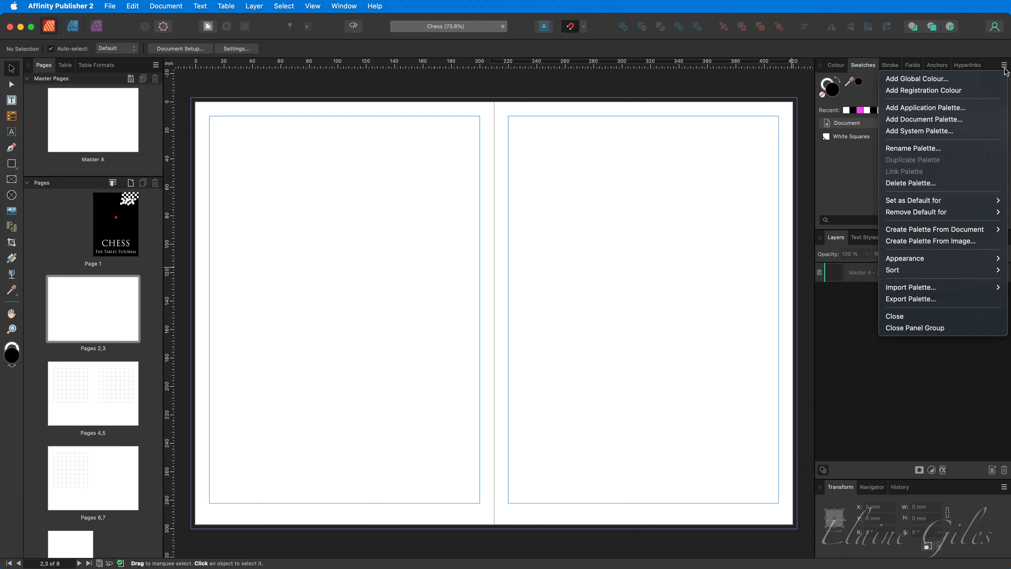
{"action": "left_click", "coordinate": [917, 79]}
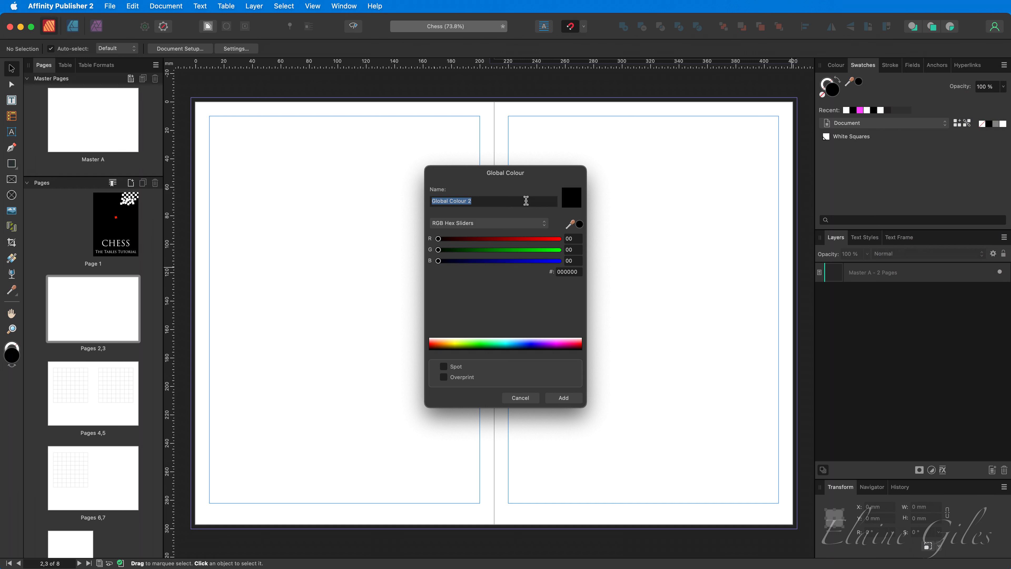
{"action": "type", "text": "Black Squares"}
{"action": "key", "text": "Return"}
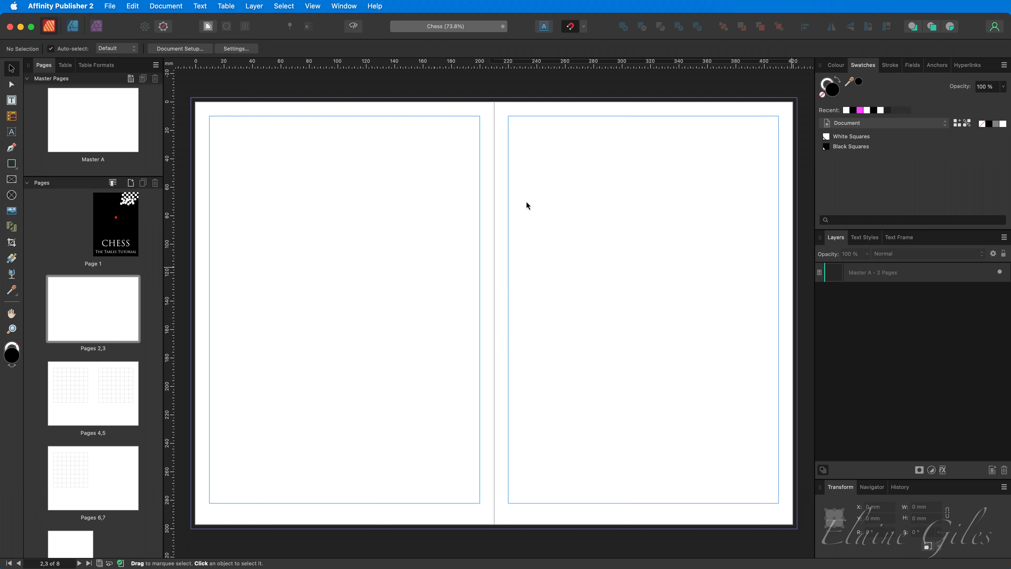
Step: Draw a table about 106 mm wide and 80 mm high in the upper part of page 2
{"action": "left_click", "coordinate": [13, 118]}
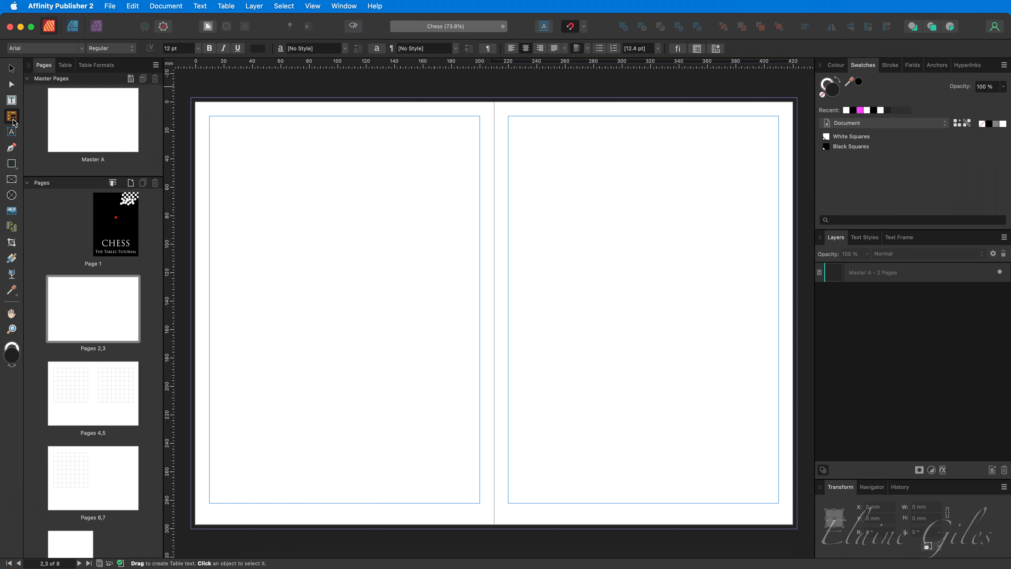
{"action": "left_click", "coordinate": [73, 320]}
{"action": "left_click_drag", "start_coordinate": [399, 144], "coordinate": [558, 264]}
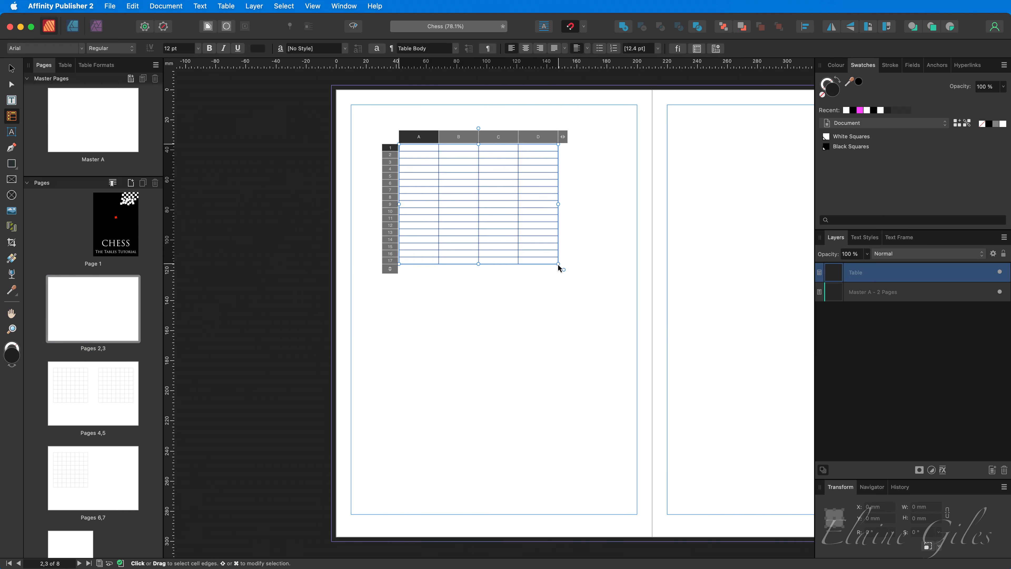
Step: Set the table to 8 columns and 8 rows
{"action": "left_click", "coordinate": [564, 137]}
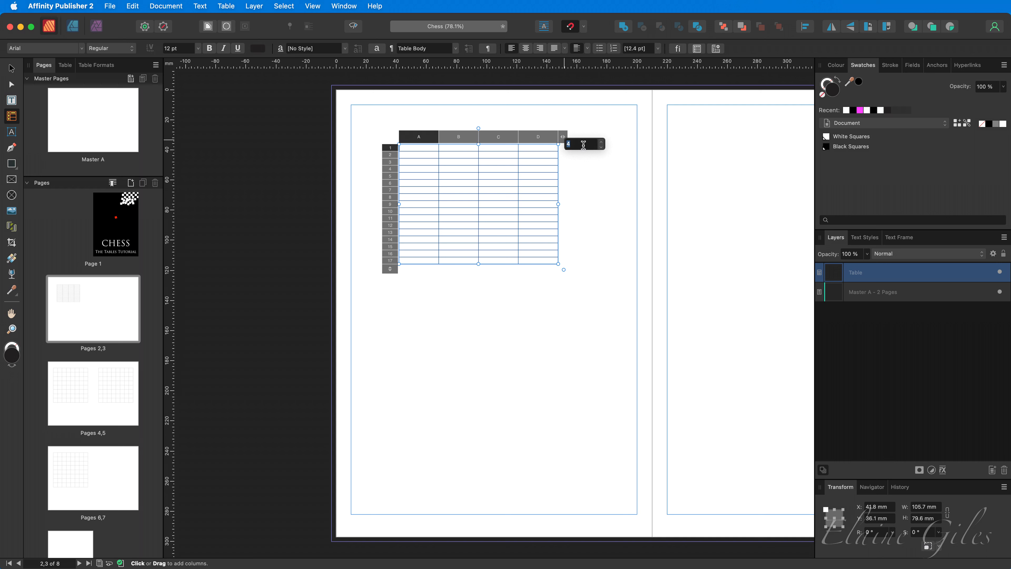
{"action": "type", "text": "8"}
{"action": "key", "text": "Return"}
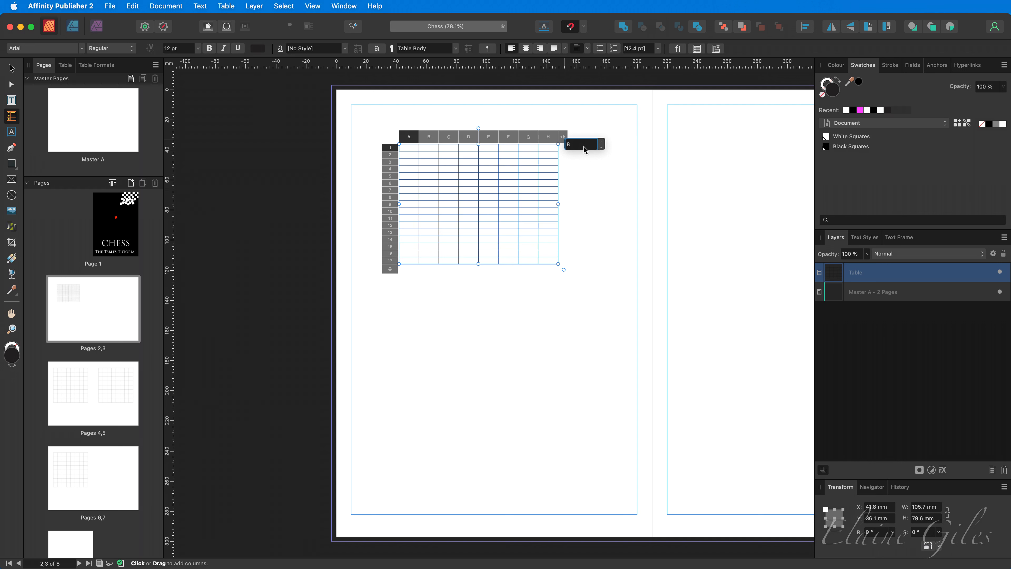
{"action": "left_click", "coordinate": [389, 270]}
{"action": "left_click", "coordinate": [412, 281]}
{"action": "type", "text": "8"}
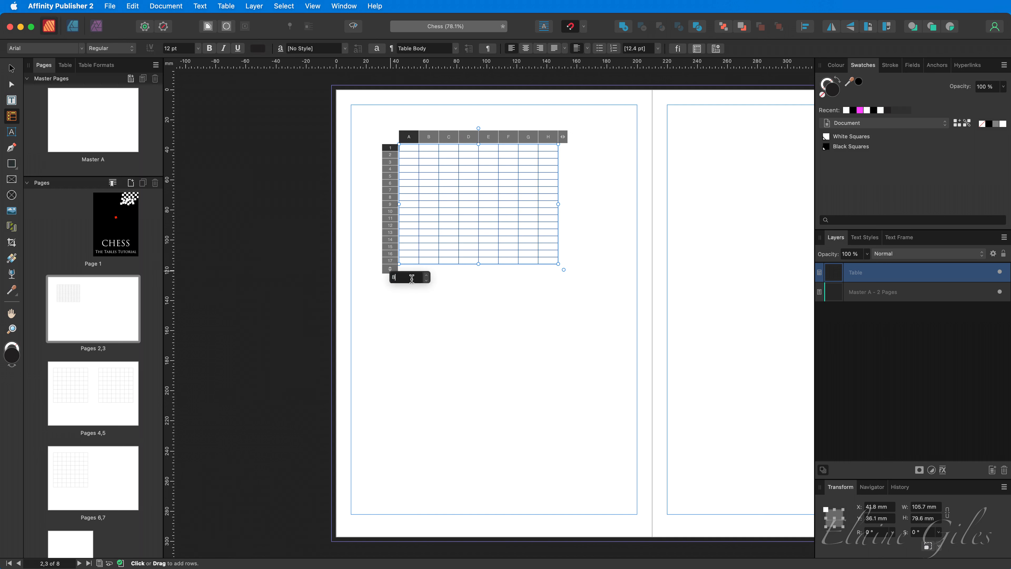
{"action": "key", "text": "Return"}
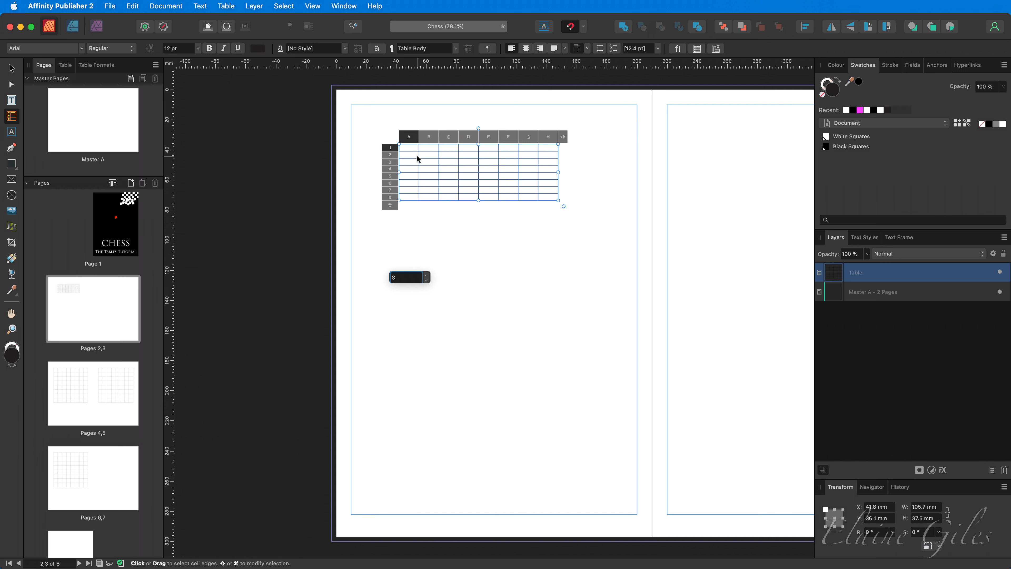
Step: Select all cells of the table, bring up the table settings and check that Table and Table Formats are enabled
{"action": "left_click_drag", "start_coordinate": [412, 151], "coordinate": [543, 197]}
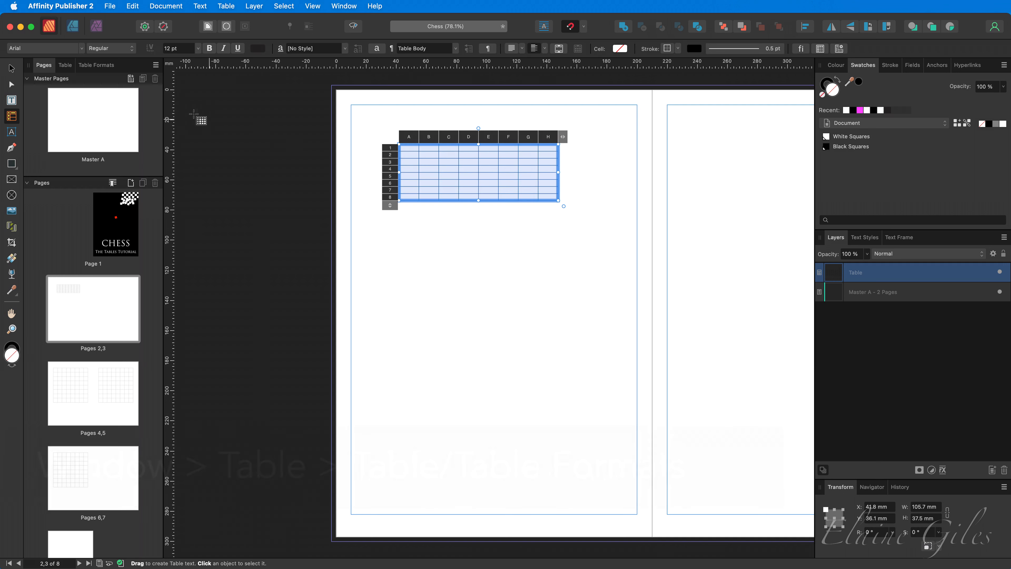
{"action": "left_click", "coordinate": [66, 66]}
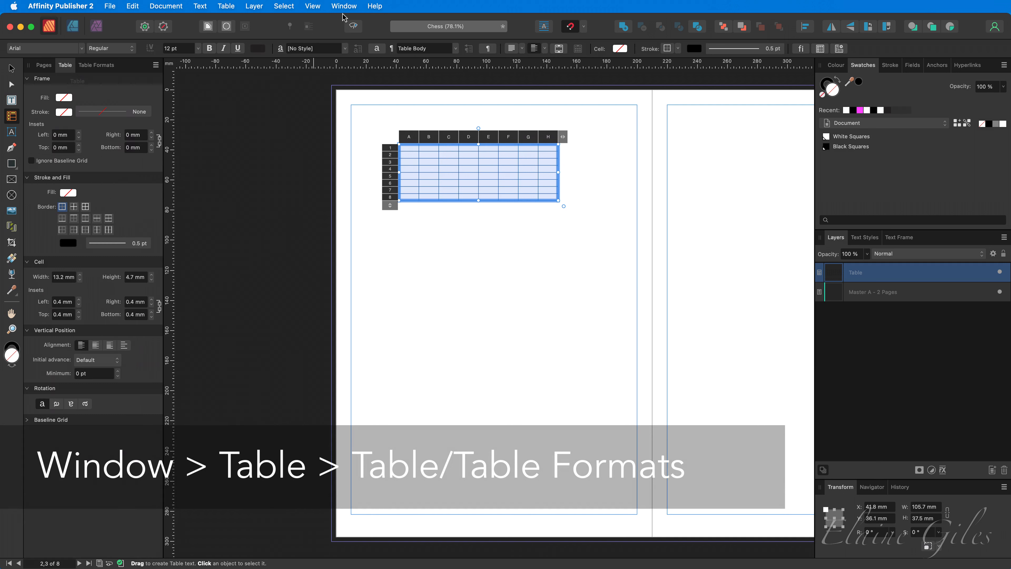
{"action": "left_click", "coordinate": [345, 6]}
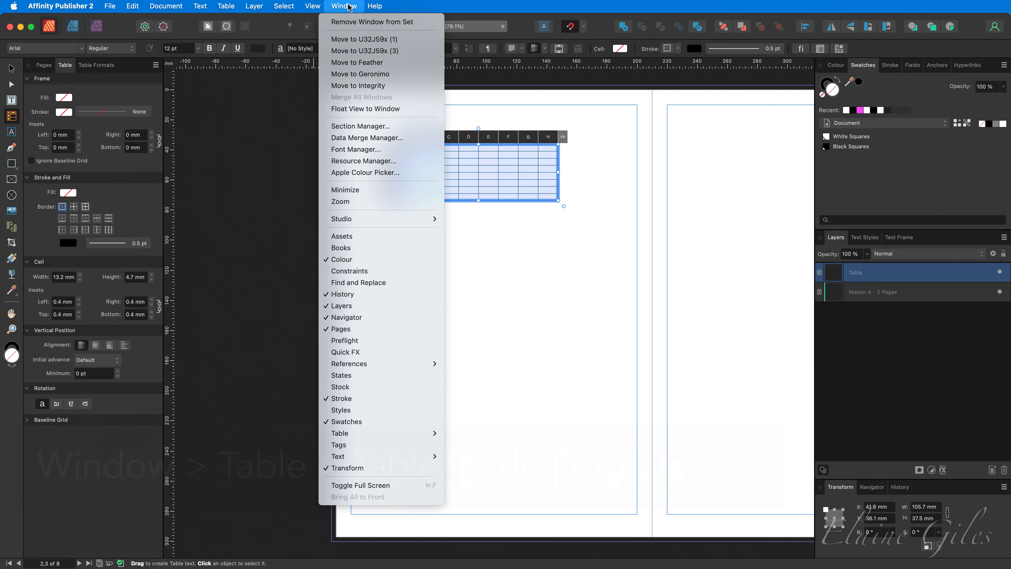
{"action": "mouse_move", "coordinate": [355, 434]}
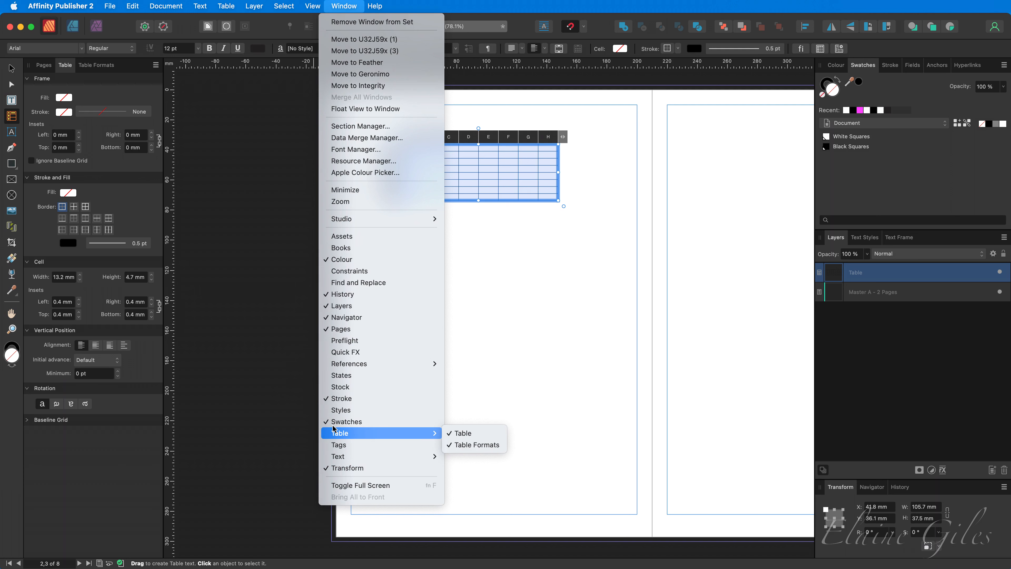
{"action": "left_click", "coordinate": [261, 224]}
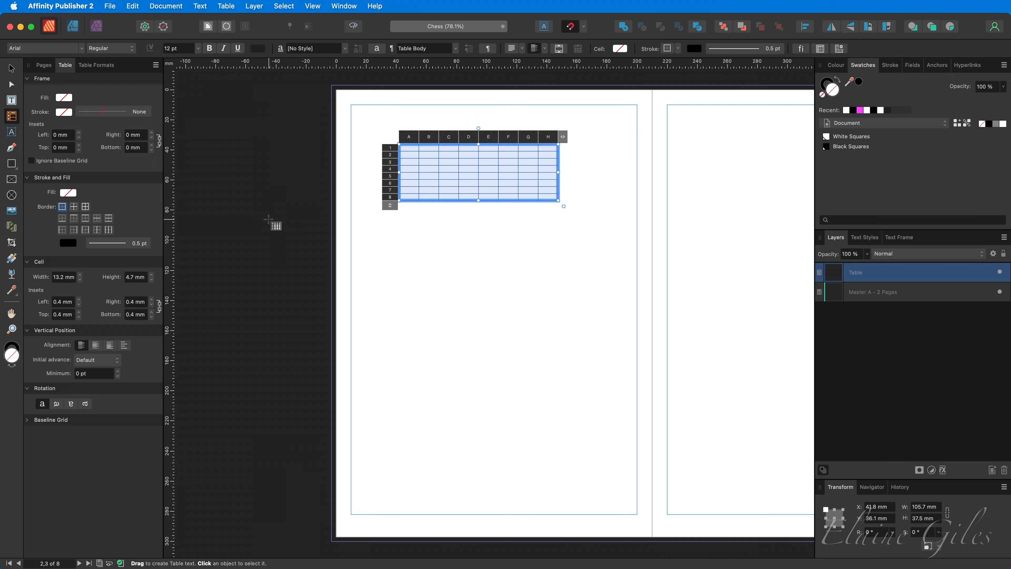
Step: Set the width and height of the selected cells to 20 mm each
{"action": "left_click", "coordinate": [64, 277]}
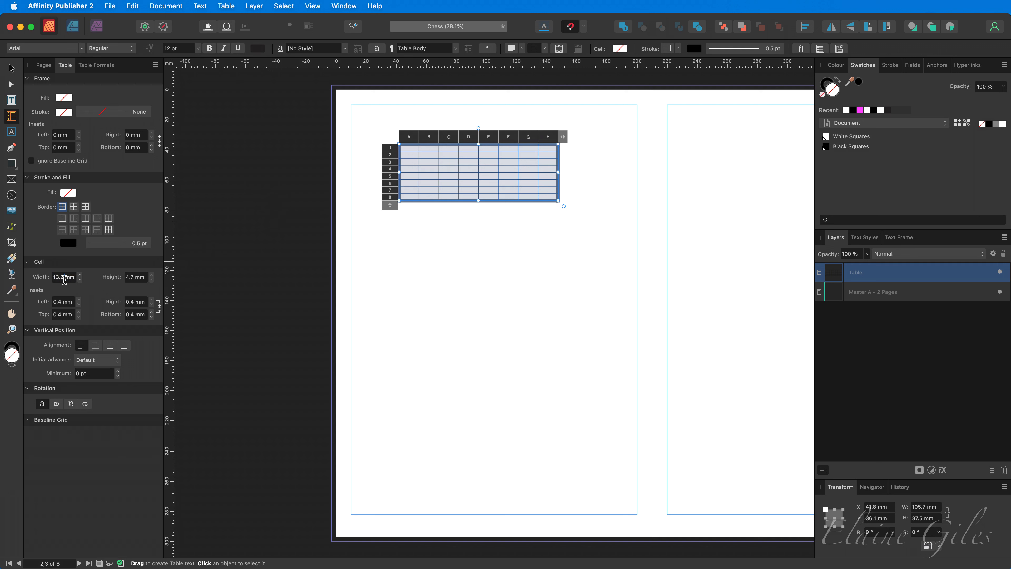
{"action": "triple_click", "coordinate": [64, 278]}
{"action": "type", "text": "20"}
{"action": "key", "text": "Tab"}
{"action": "type", "text": "20"}
{"action": "key", "text": "Tab"}
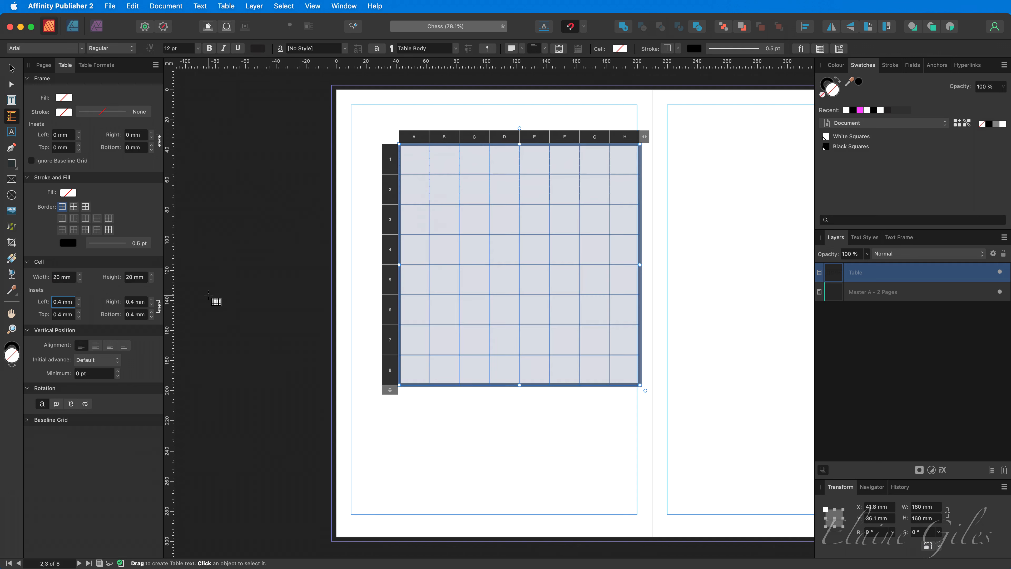
{"action": "left_click", "coordinate": [306, 311]}
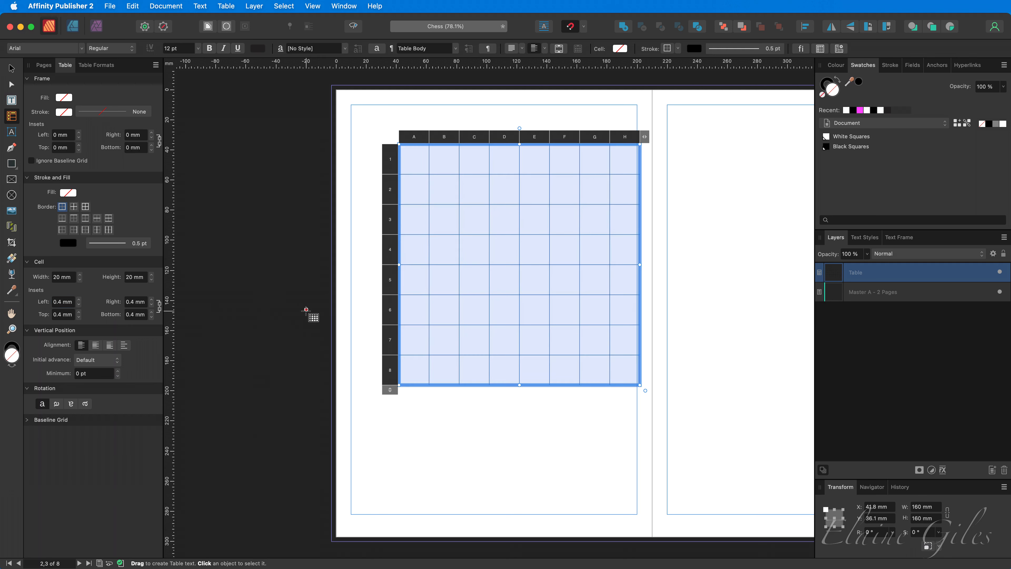
Step: Centre the table horizontally on page 2 at X 25 mm and set its Y position to 30 mm
{"action": "key", "text": "v"}
{"action": "left_click_drag", "start_coordinate": [526, 291], "coordinate": [504, 291]}
{"action": "left_click", "coordinate": [878, 517]}
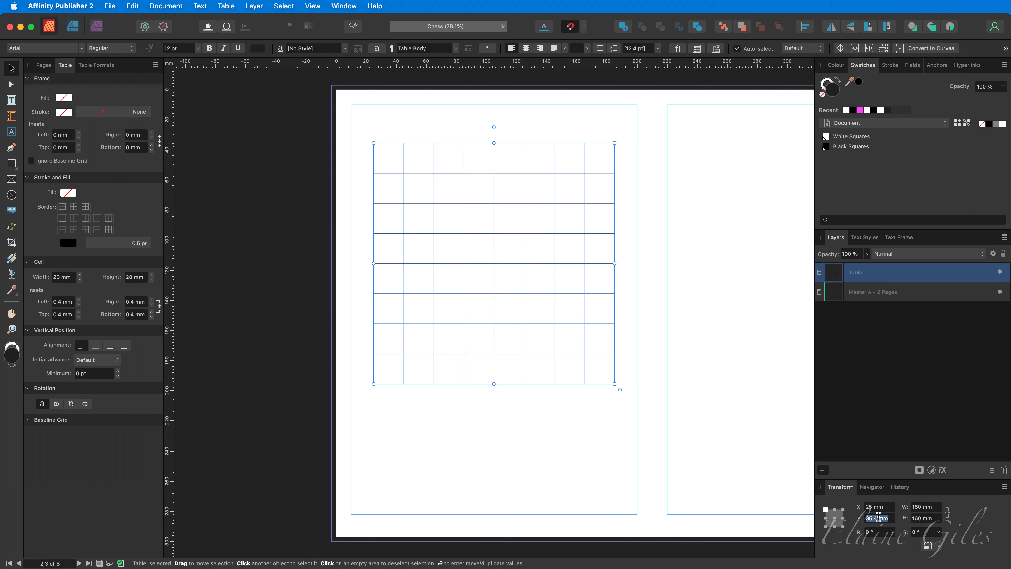
{"action": "type", "text": "30"}
{"action": "key", "text": "Return"}
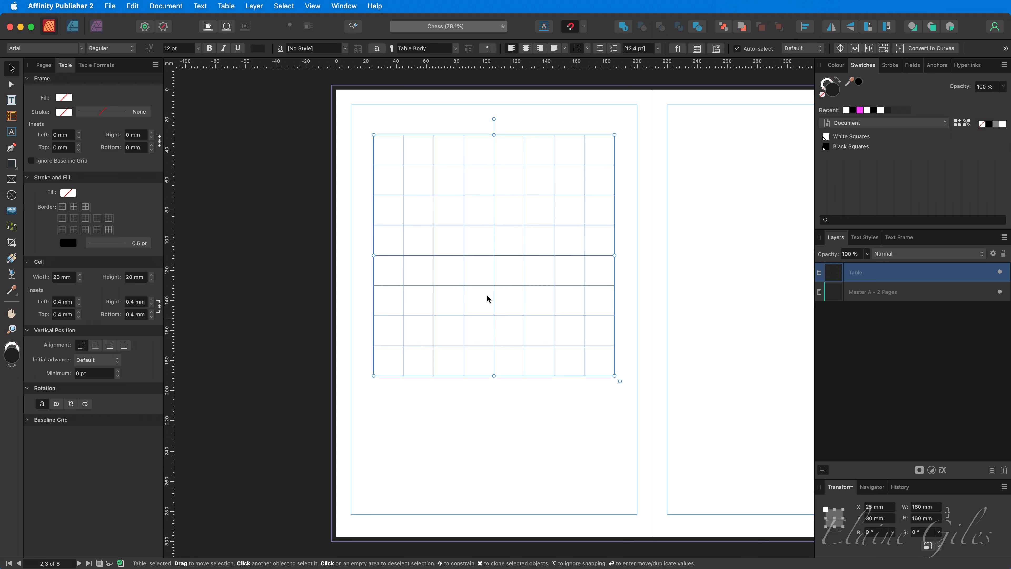
Step: Draw a rectangle about 190 by 209 mm from the page's upper margin, fill it magenta and place it behind the table
{"action": "left_click", "coordinate": [11, 164]}
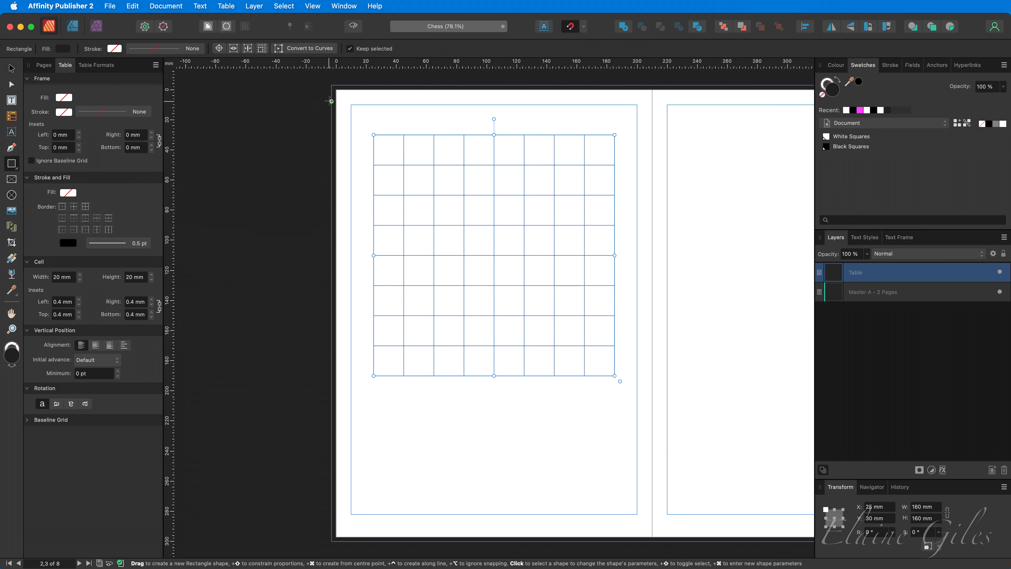
{"action": "left_click_drag", "start_coordinate": [352, 105], "coordinate": [635, 419]}
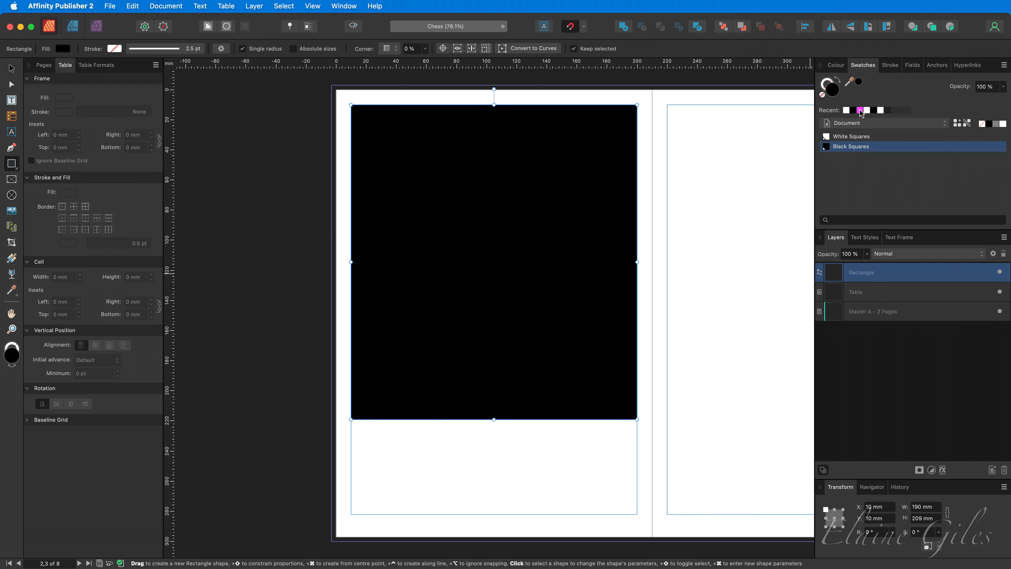
{"action": "left_click", "coordinate": [860, 111]}
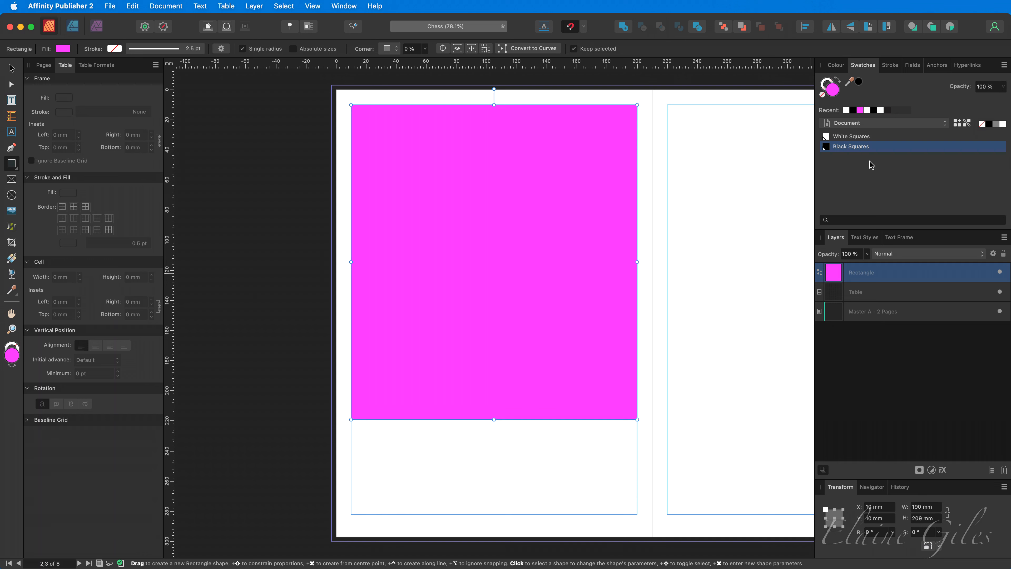
{"action": "left_click_drag", "start_coordinate": [872, 291], "coordinate": [871, 276]}
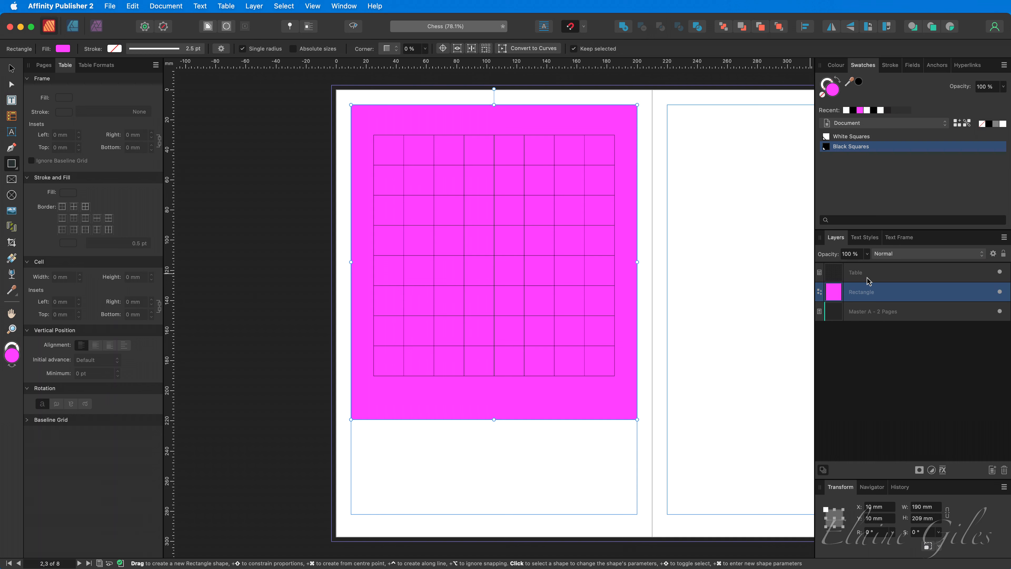
Step: Fill all the table's cells with the White Squares colour and hide the magenta rectangle
{"action": "left_click", "coordinate": [398, 153]}
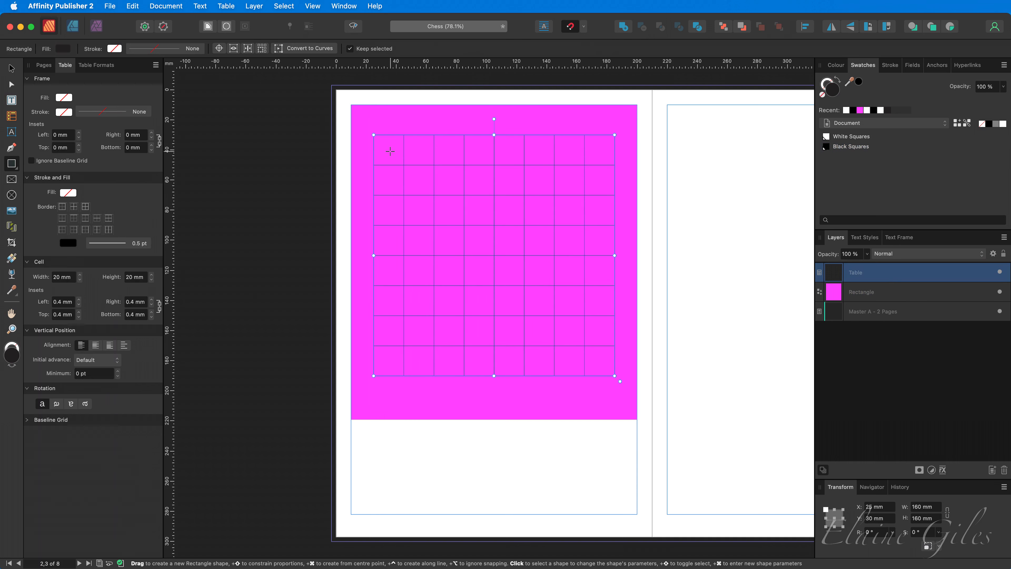
{"action": "double_click", "coordinate": [391, 152]}
{"action": "left_click_drag", "start_coordinate": [390, 150], "coordinate": [609, 360]}
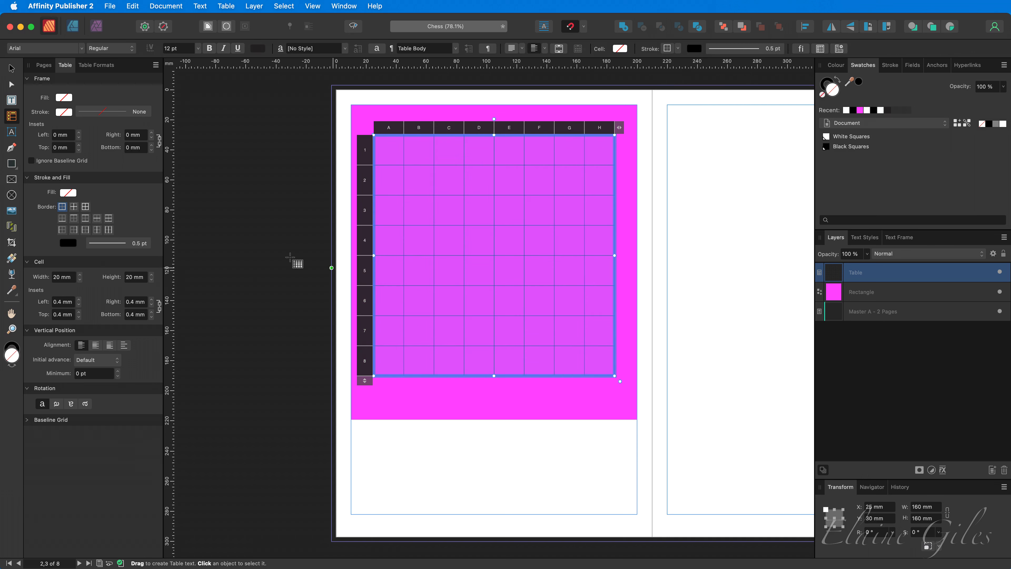
{"action": "left_click", "coordinate": [68, 192]}
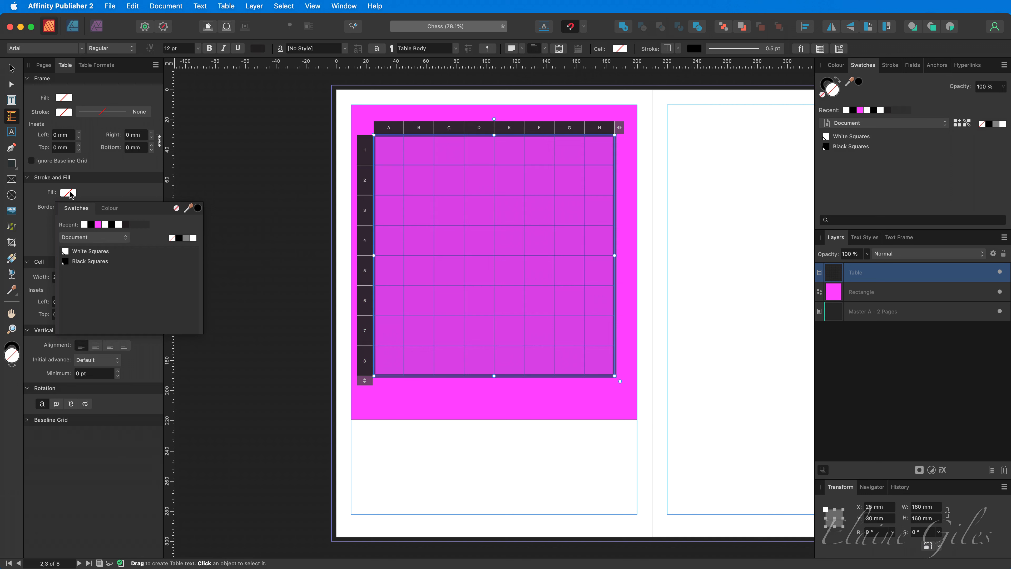
{"action": "left_click", "coordinate": [104, 253]}
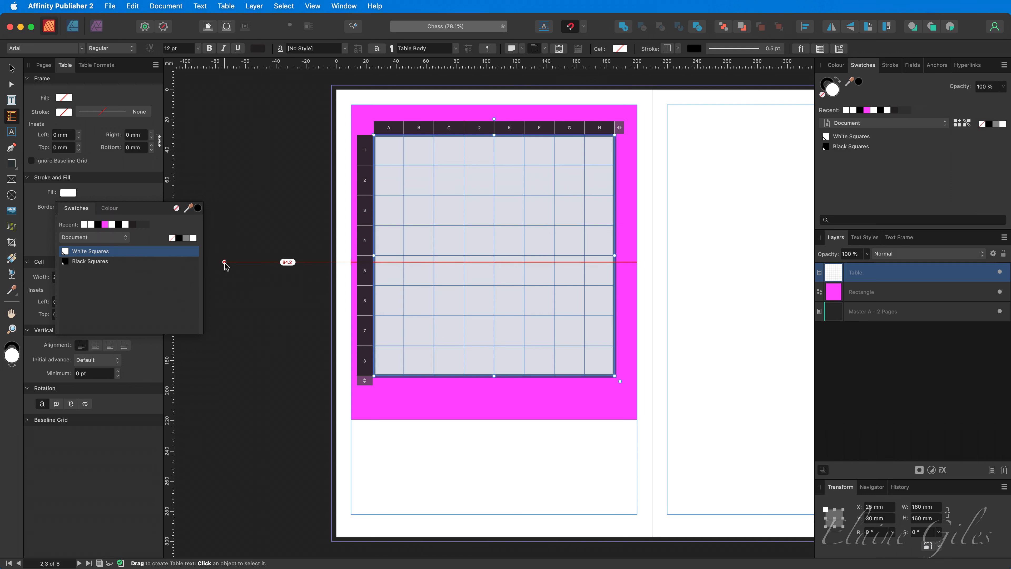
{"action": "left_click", "coordinate": [999, 292]}
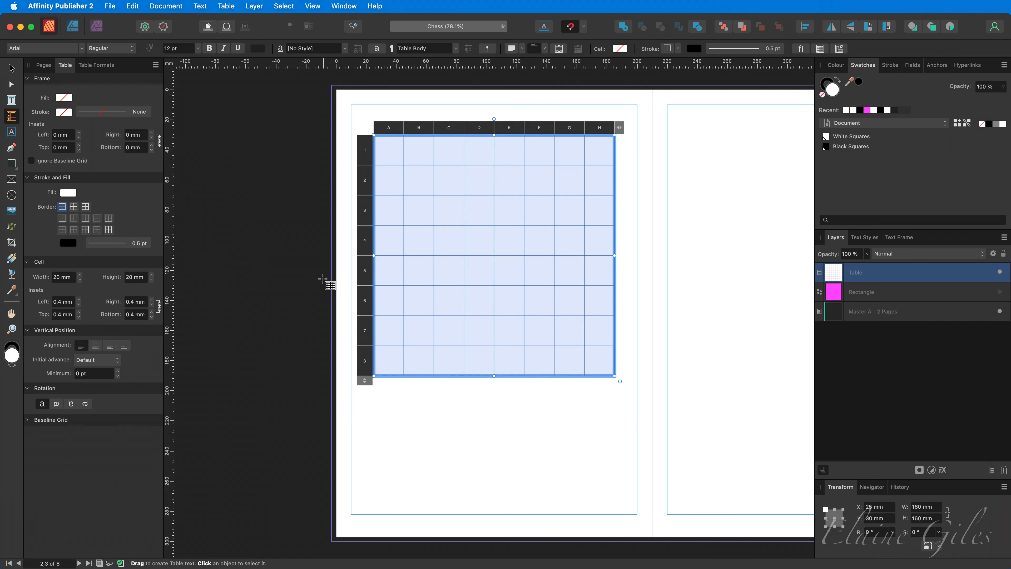
{"action": "left_click", "coordinate": [257, 265]}
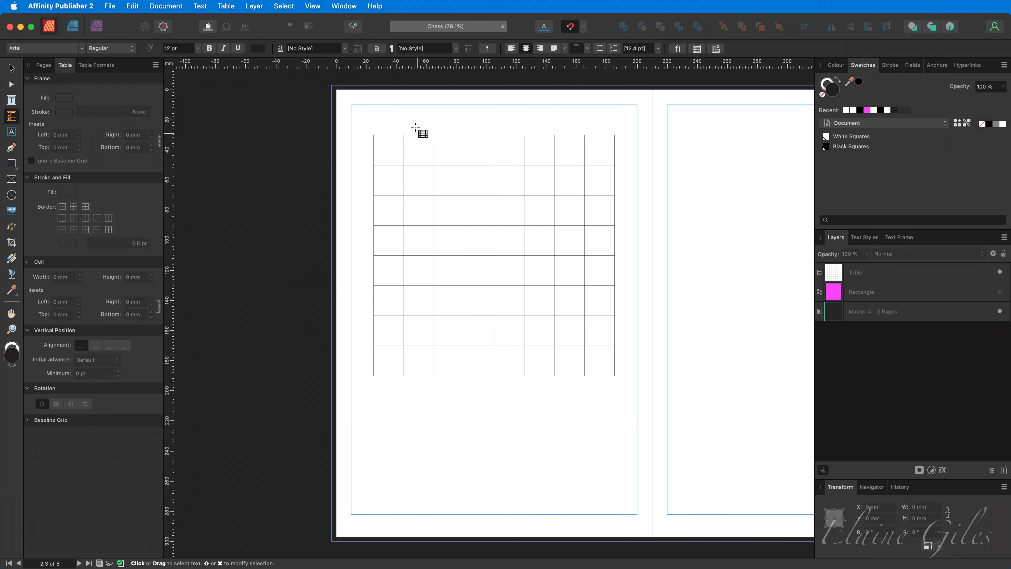
Step: Select every alternate cell across all eight table rows, starting with B1, and fill them with the Black Squares colour
{"action": "left_click", "coordinate": [391, 150]}
{"action": "left_click_drag", "start_coordinate": [390, 152], "coordinate": [597, 335]}
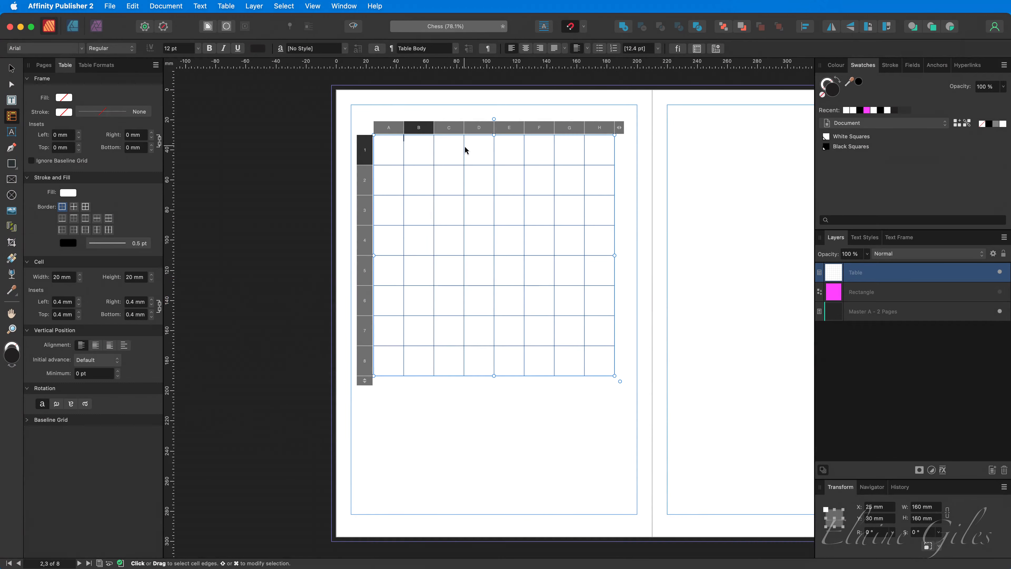
{"action": "left_click", "coordinate": [479, 146], "text": "super"}
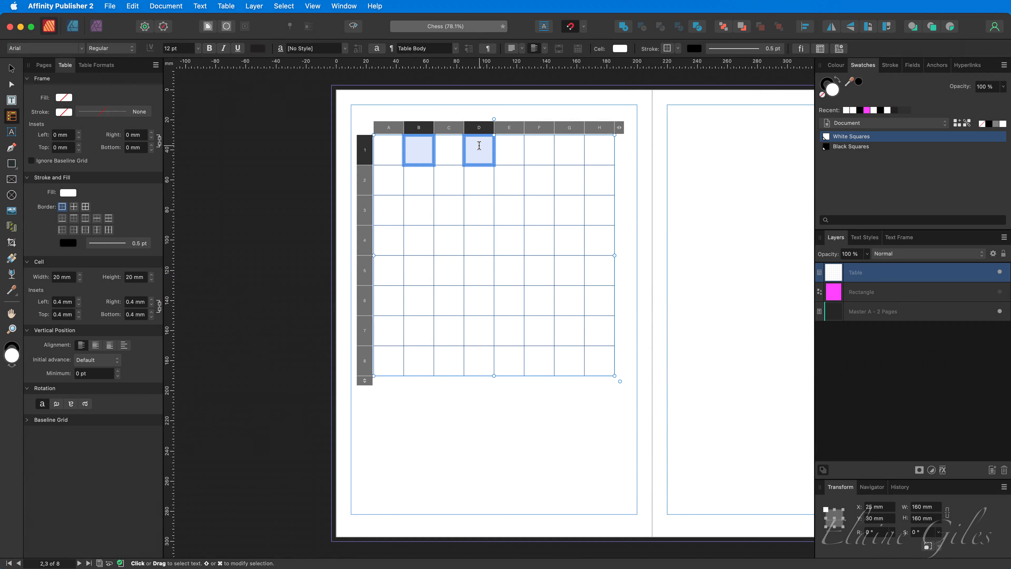
{"action": "left_click", "coordinate": [533, 145], "text": "super"}
{"action": "left_click", "coordinate": [597, 146], "text": "super"}
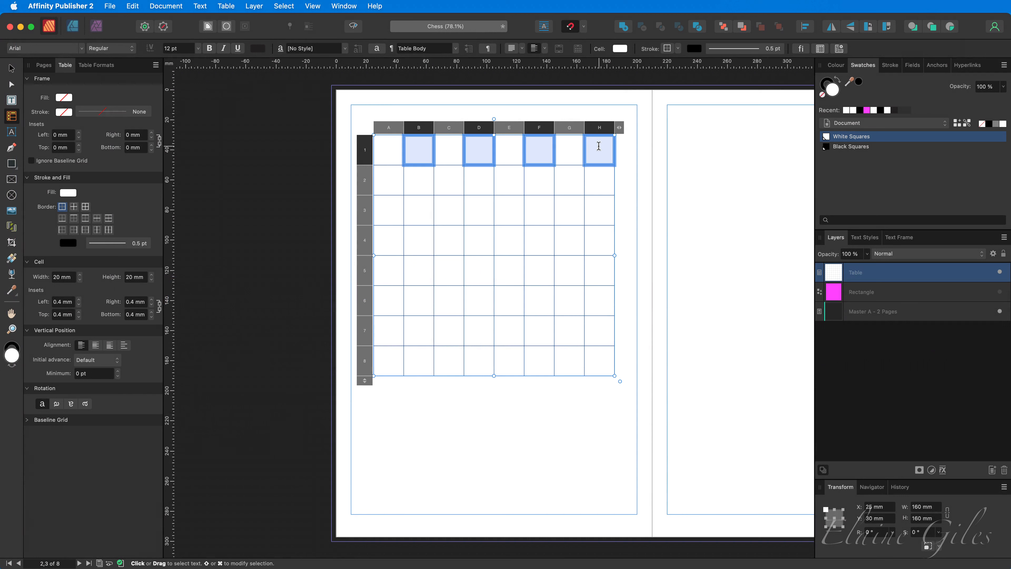
{"action": "left_click", "coordinate": [570, 178], "text": "super"}
{"action": "left_click", "coordinate": [498, 179], "text": "super"}
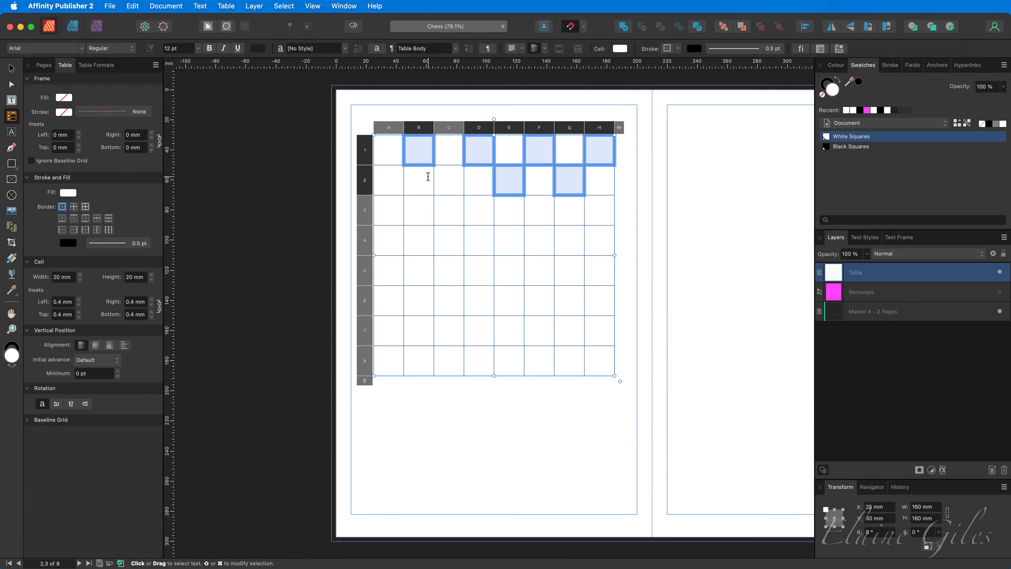
{"action": "left_click", "coordinate": [448, 176], "text": "super"}
{"action": "left_click", "coordinate": [385, 178], "text": "super"}
{"action": "left_click", "coordinate": [427, 207], "text": "super"}
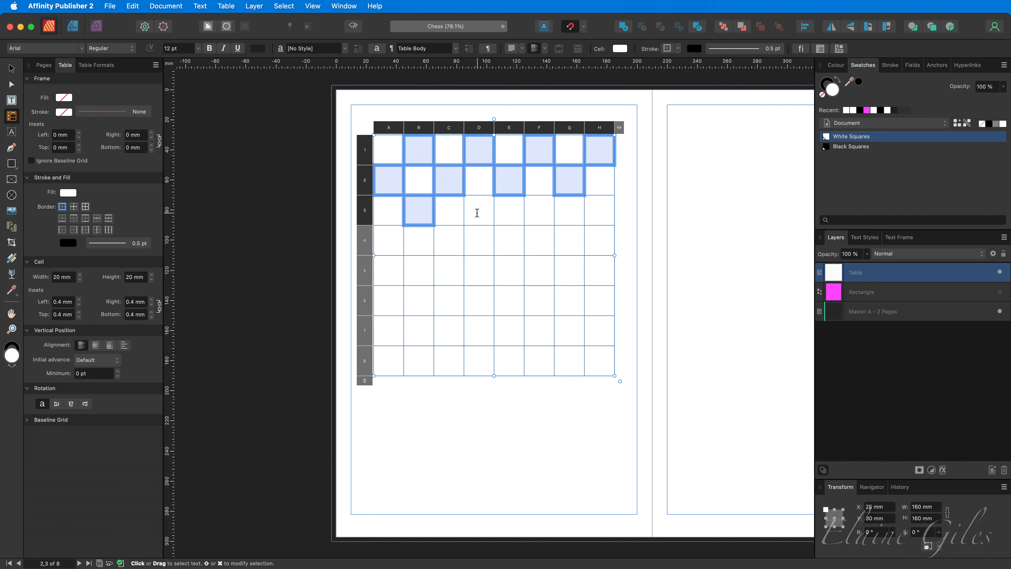
{"action": "left_click", "coordinate": [476, 214], "text": "super"}
{"action": "left_click", "coordinate": [538, 216], "text": "super"}
{"action": "left_click", "coordinate": [594, 218], "text": "super"}
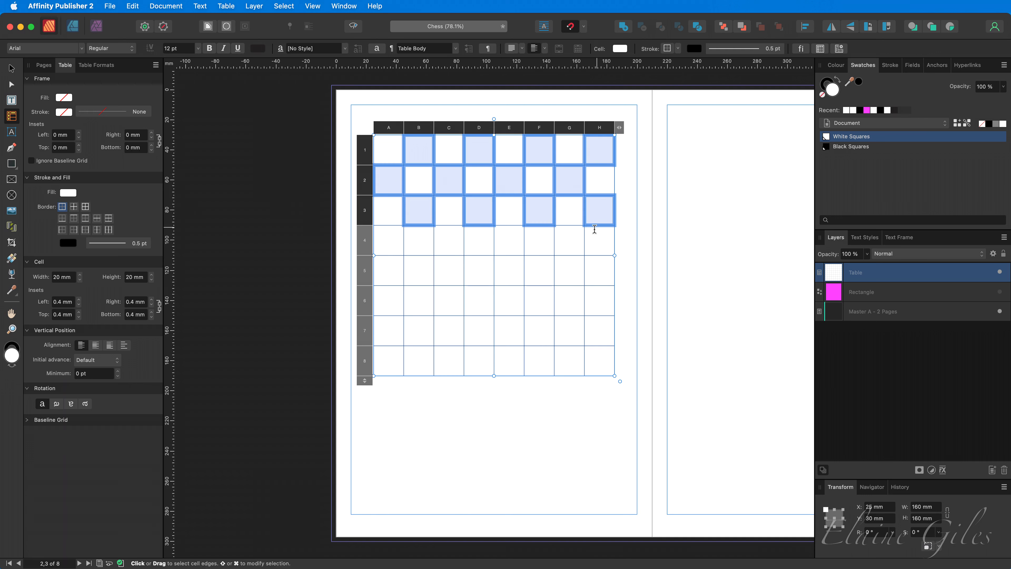
{"action": "left_click", "coordinate": [565, 241], "text": "super"}
{"action": "left_click", "coordinate": [505, 237], "text": "super"}
{"action": "left_click", "coordinate": [448, 237], "text": "super"}
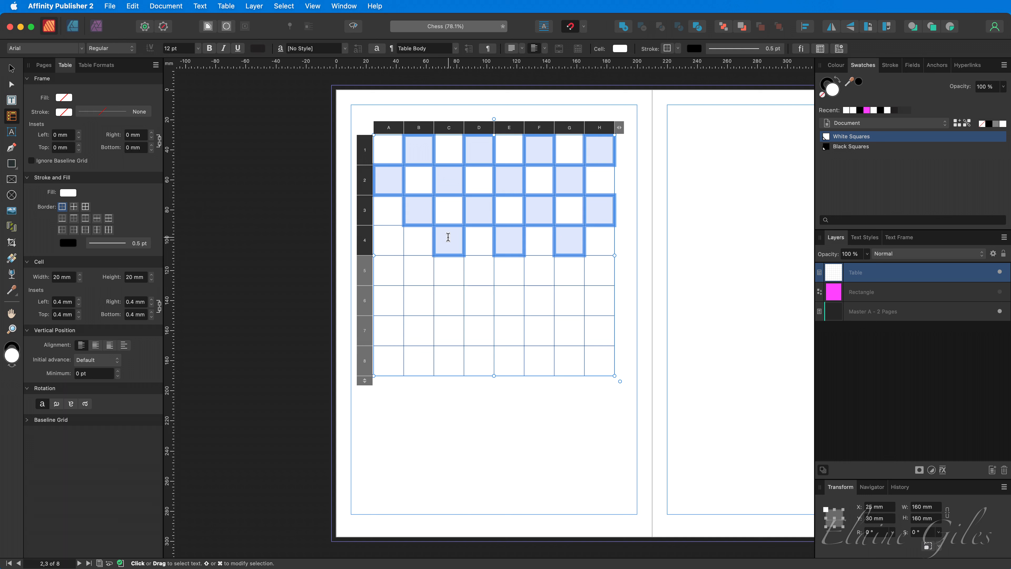
{"action": "left_click", "coordinate": [381, 239], "text": "super"}
{"action": "left_click", "coordinate": [414, 271], "text": "super"}
{"action": "left_click", "coordinate": [477, 272], "text": "super"}
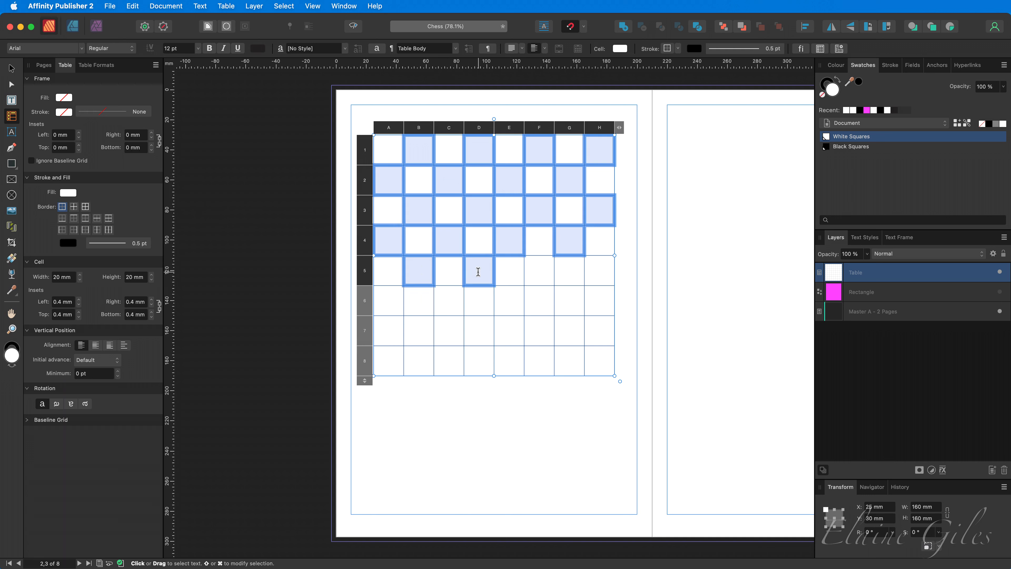
{"action": "left_click", "coordinate": [542, 271], "text": "super"}
{"action": "left_click", "coordinate": [595, 274], "text": "super"}
{"action": "left_click", "coordinate": [572, 304], "text": "super"}
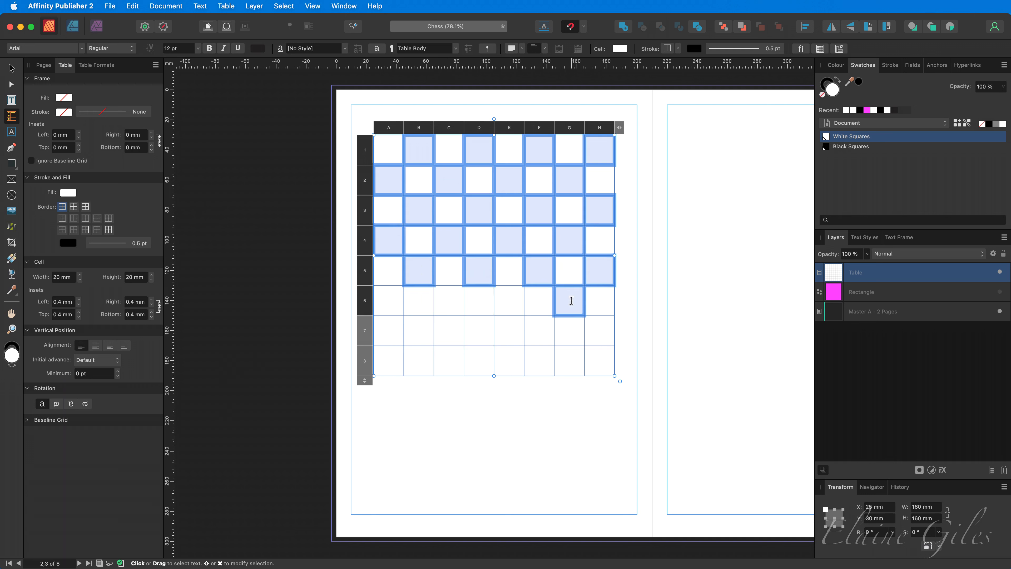
{"action": "left_click", "coordinate": [507, 299], "text": "super"}
{"action": "left_click", "coordinate": [450, 300], "text": "super"}
{"action": "left_click", "coordinate": [381, 301], "text": "super"}
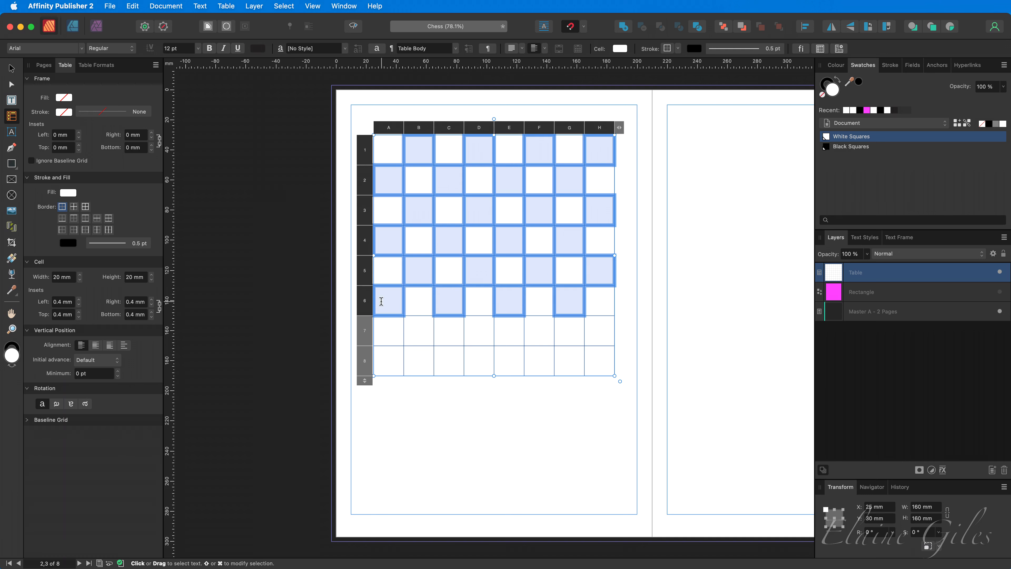
{"action": "left_click", "coordinate": [409, 327], "text": "super"}
{"action": "left_click", "coordinate": [477, 330], "text": "super"}
{"action": "left_click", "coordinate": [546, 328], "text": "super"}
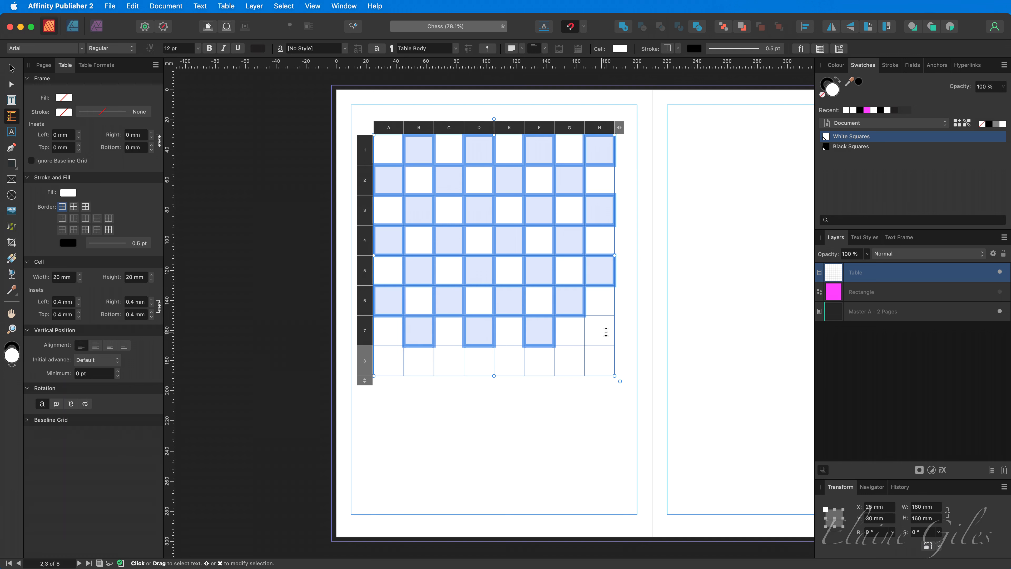
{"action": "left_click", "coordinate": [605, 332], "text": "super"}
{"action": "left_click", "coordinate": [577, 353], "text": "super"}
{"action": "left_click", "coordinate": [508, 361], "text": "super"}
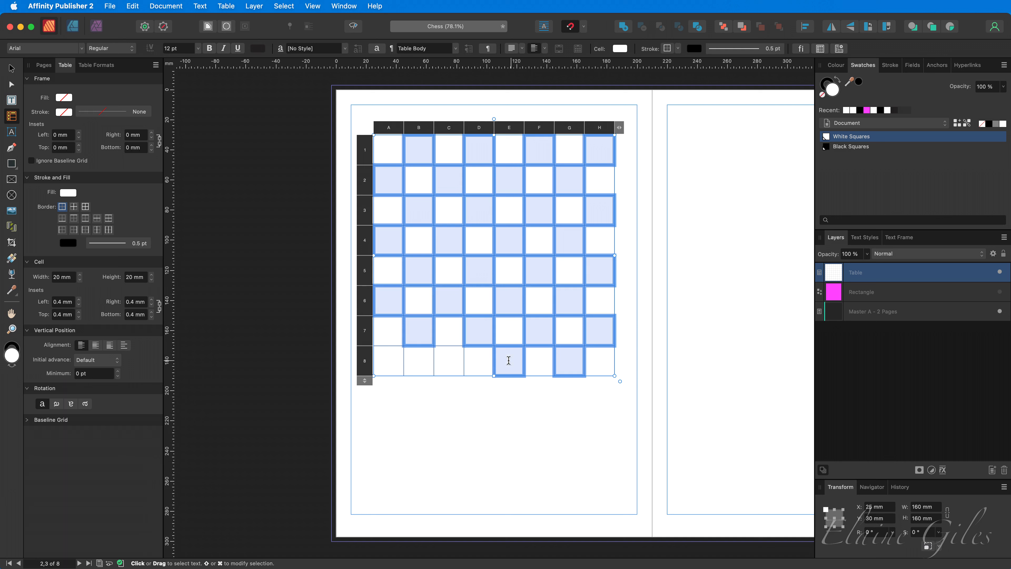
{"action": "left_click", "coordinate": [455, 361], "text": "super"}
{"action": "left_click", "coordinate": [388, 361], "text": "super"}
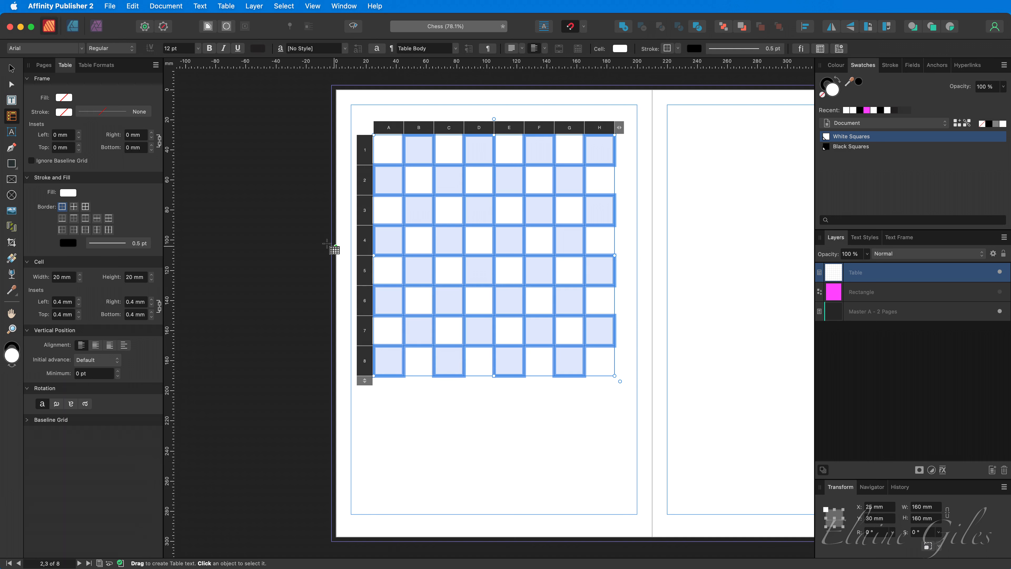
{"action": "left_click", "coordinate": [70, 192]}
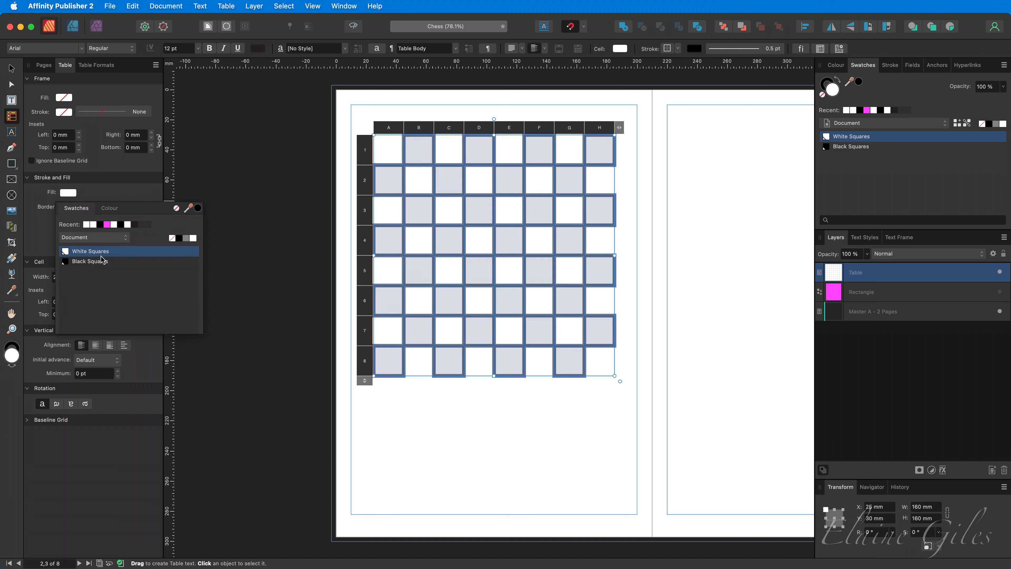
{"action": "left_click", "coordinate": [110, 264]}
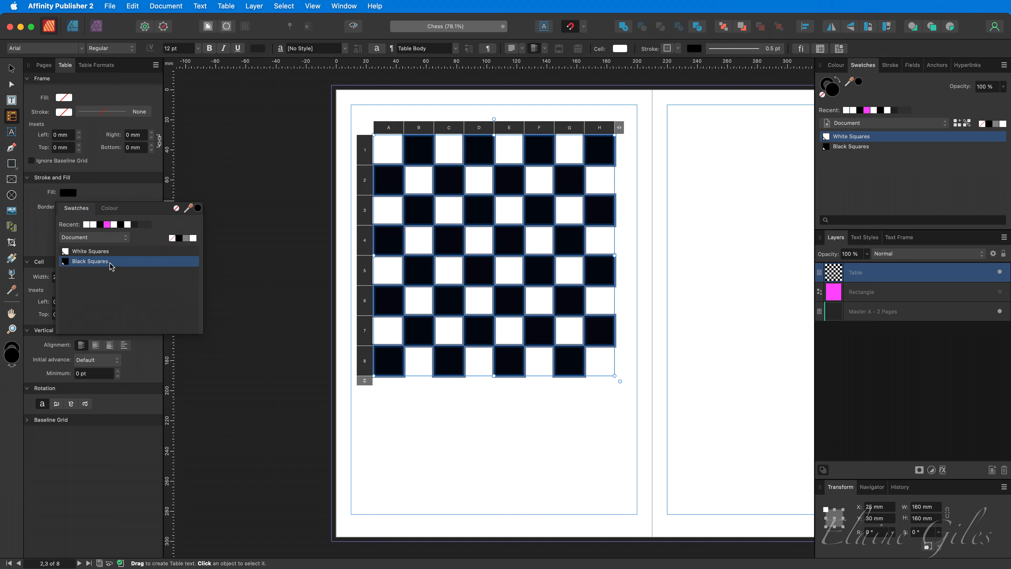
{"action": "left_click", "coordinate": [299, 281]}
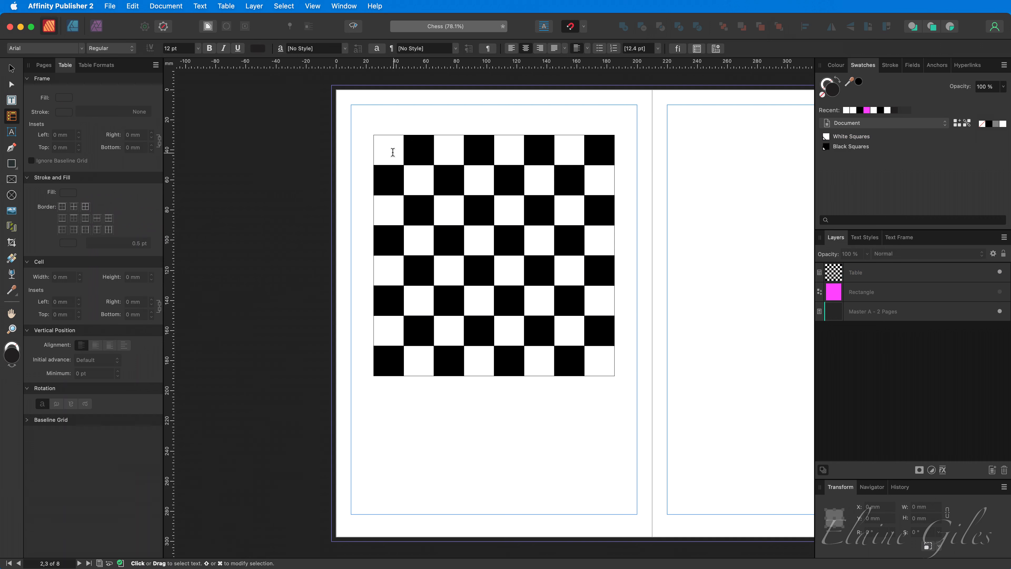
Step: Give the whole table a 3 pt outer border in the Black Squares colour
{"action": "left_click_drag", "start_coordinate": [392, 148], "coordinate": [593, 358]}
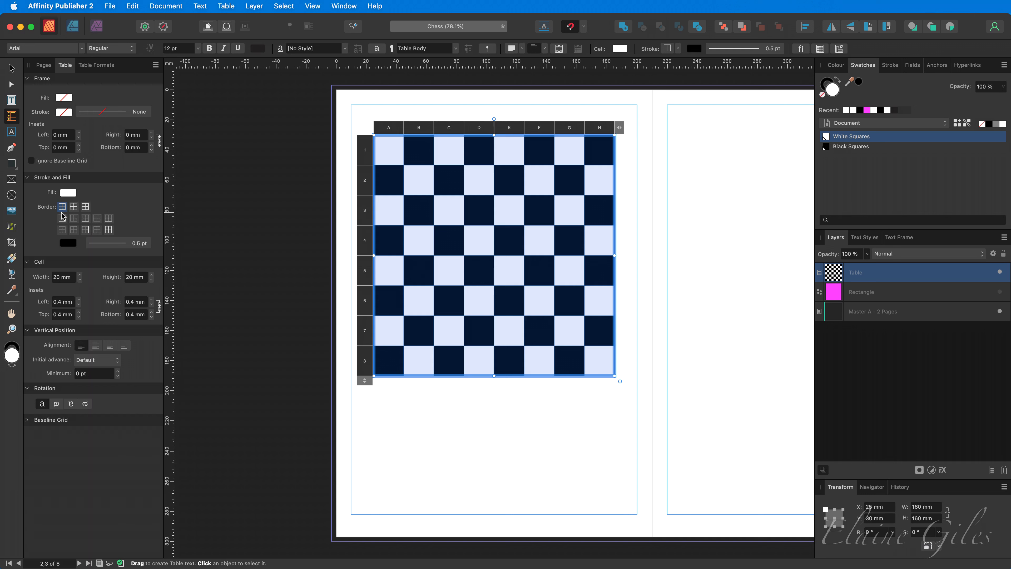
{"action": "left_click", "coordinate": [69, 246]}
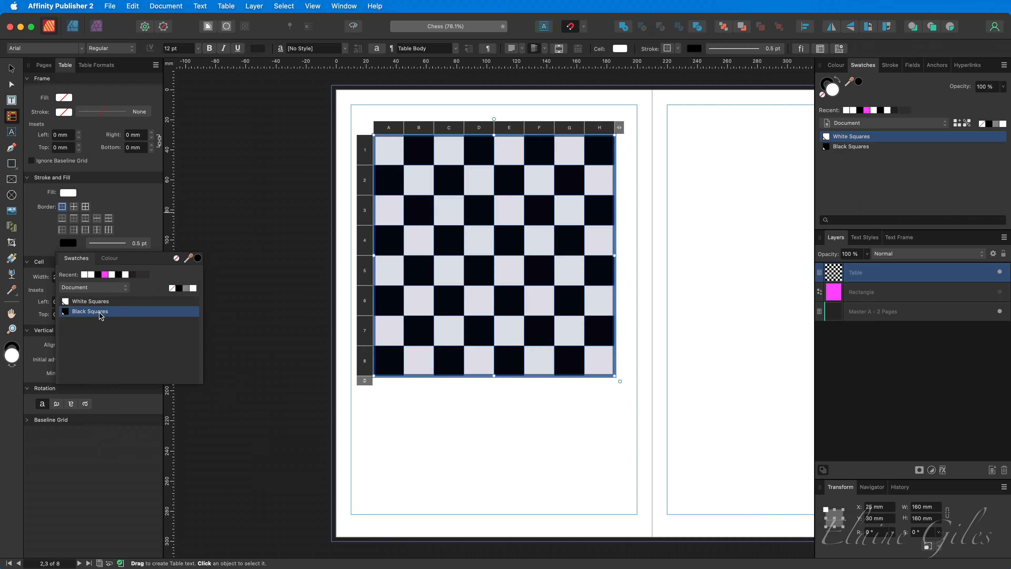
{"action": "left_click", "coordinate": [159, 228]}
{"action": "left_click", "coordinate": [146, 246]}
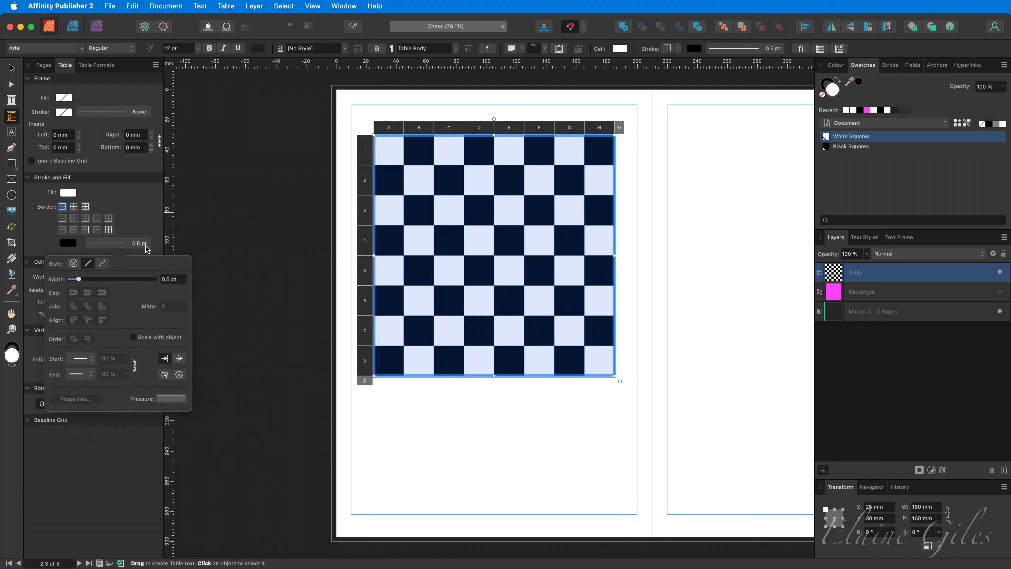
{"action": "left_click_drag", "start_coordinate": [79, 281], "coordinate": [92, 283]}
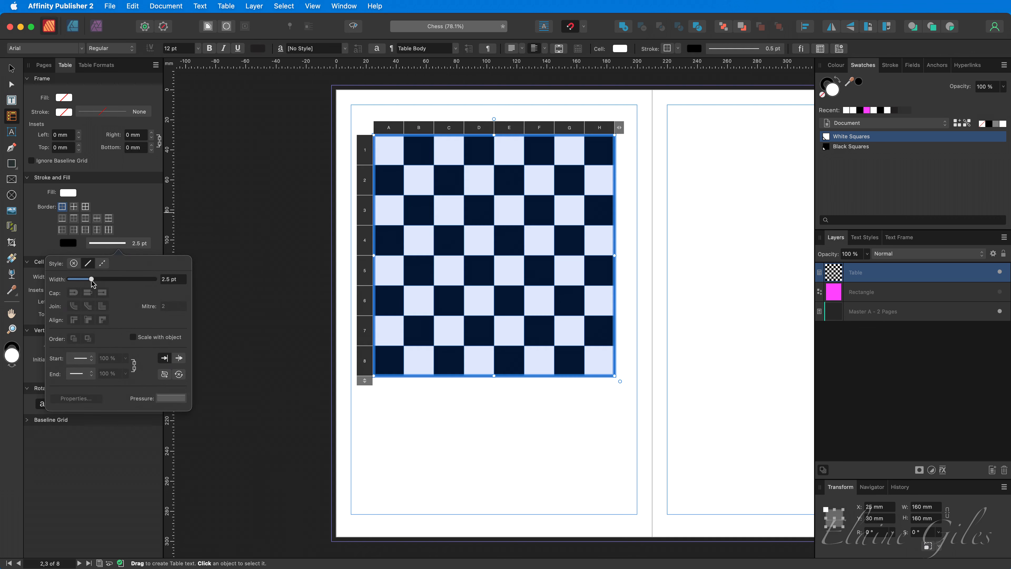
{"action": "left_click", "coordinate": [184, 282]}
{"action": "type", "text": "3"}
{"action": "key", "text": "Return"}
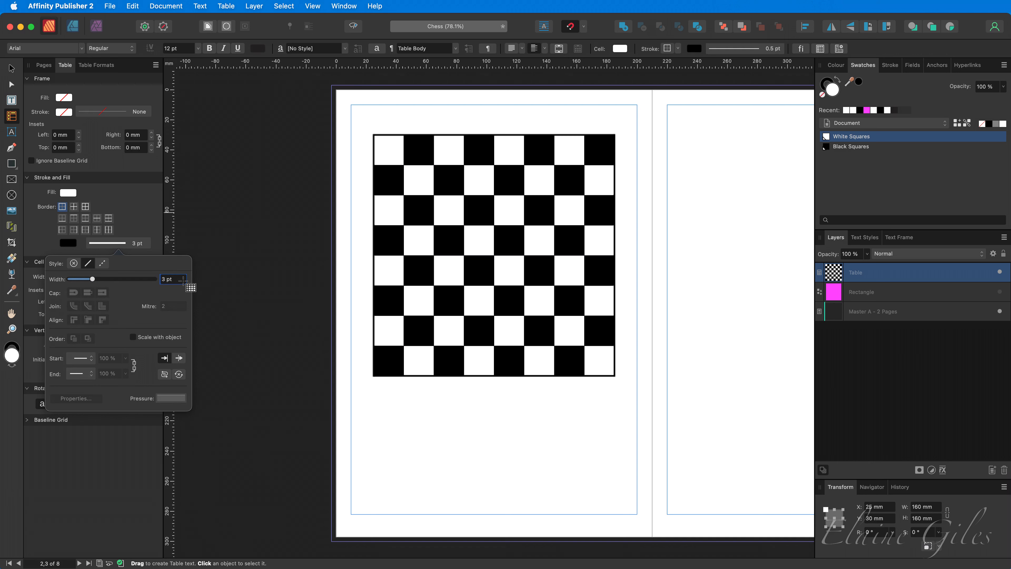
{"action": "left_click", "coordinate": [303, 327]}
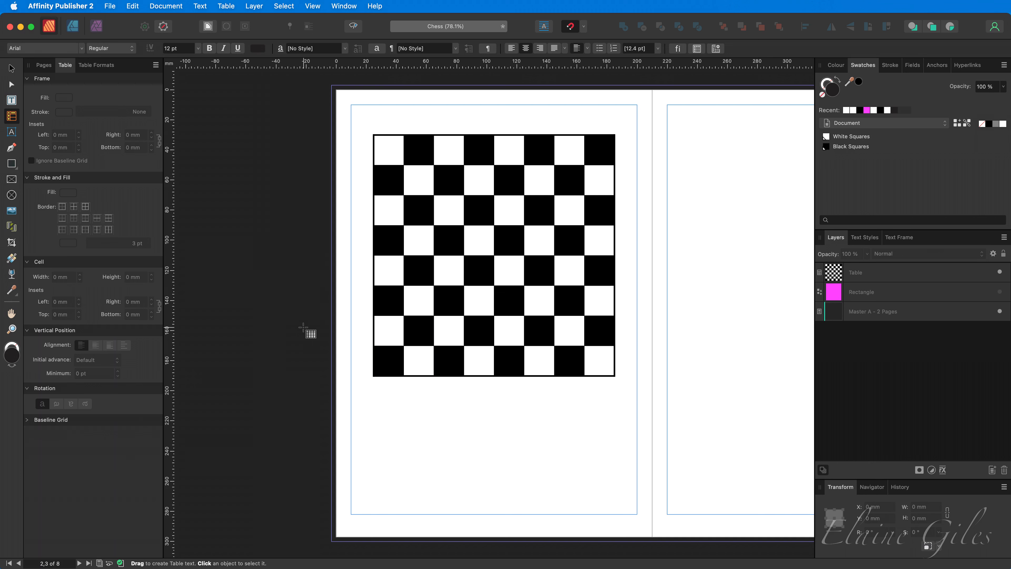
Step: Enter a test X in cell B2 to check its text position and remove it
{"action": "left_click", "coordinate": [419, 180]}
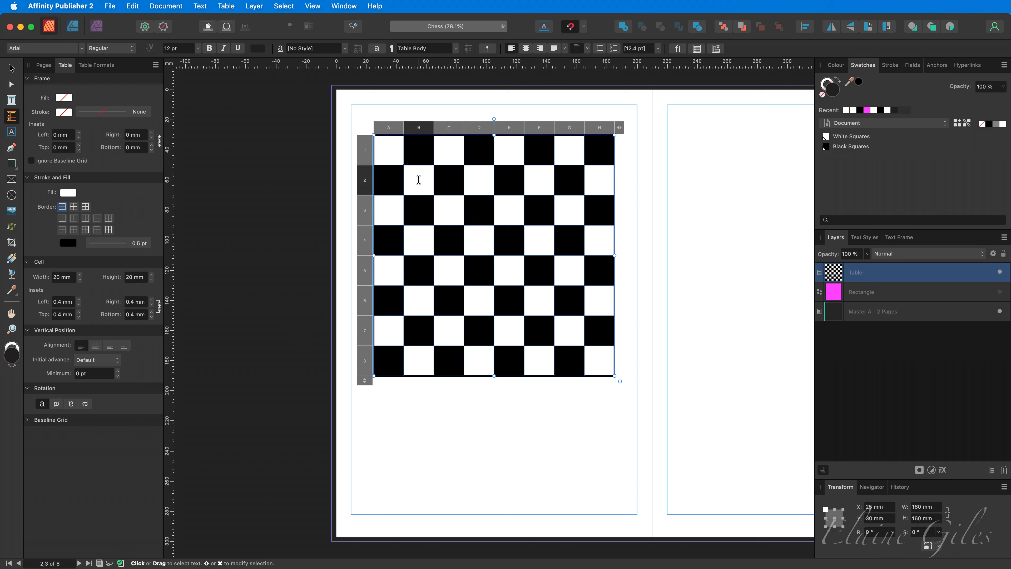
{"action": "type", "text": "X"}
{"action": "key", "text": "BackSpace"}
Step: Centre the text of all the table's cells both vertically and horizontally
{"action": "left_click_drag", "start_coordinate": [388, 145], "coordinate": [592, 375]}
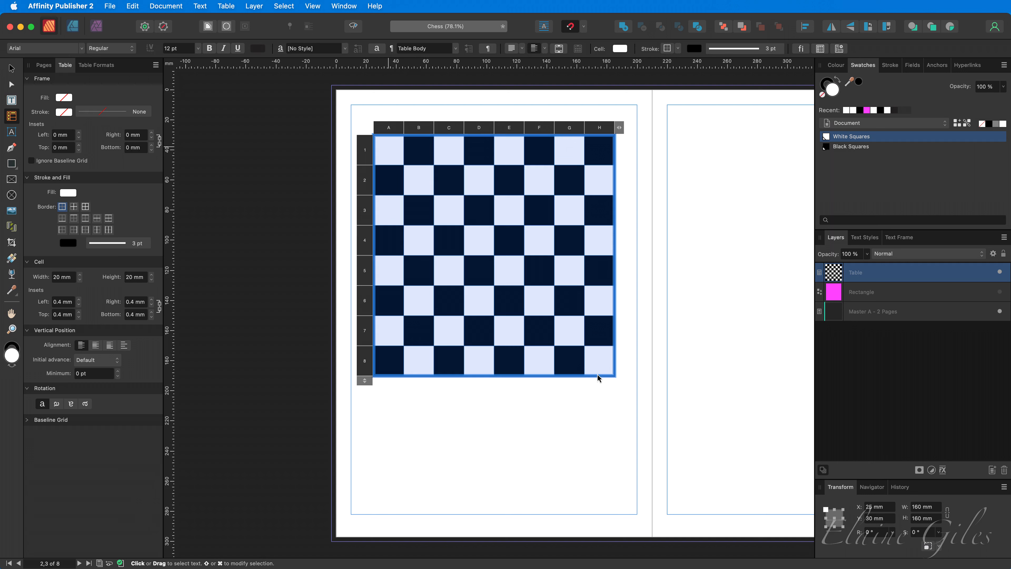
{"action": "left_click", "coordinate": [95, 349]}
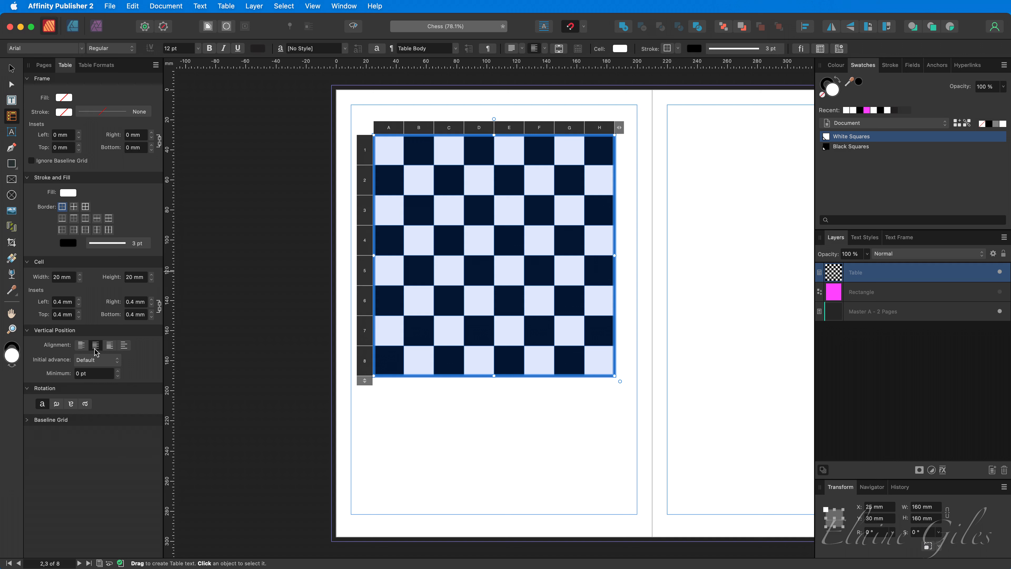
{"action": "left_click", "coordinate": [521, 48]}
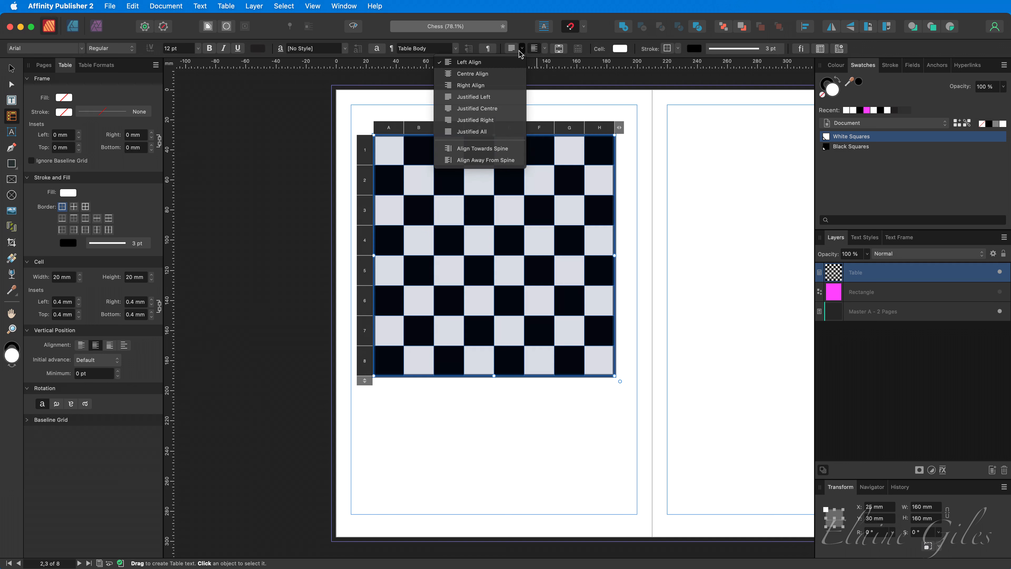
{"action": "left_click", "coordinate": [504, 75]}
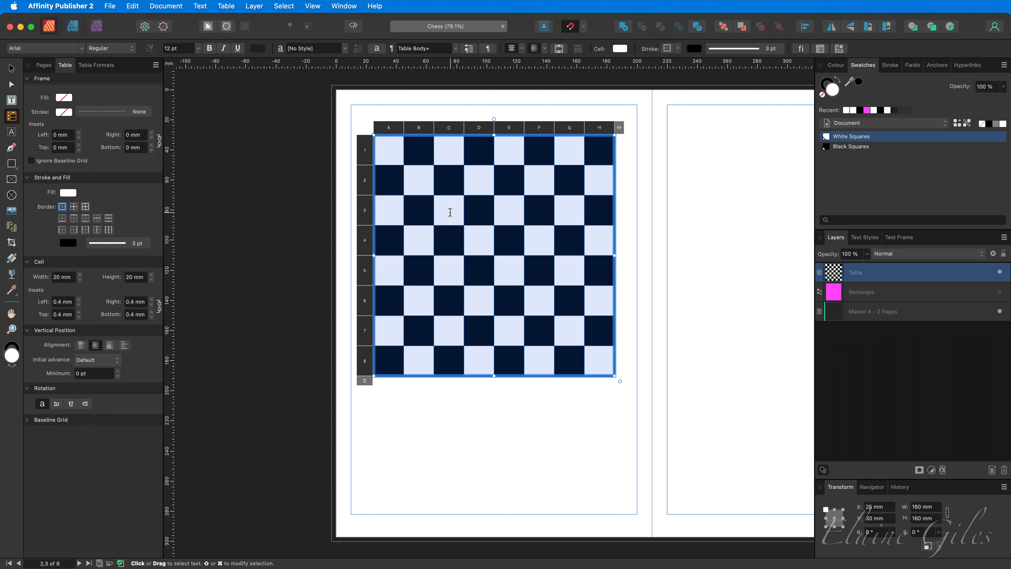
Step: Check the text alignment with a test X in cell C3, remove it and deselect the table
{"action": "left_click", "coordinate": [450, 211]}
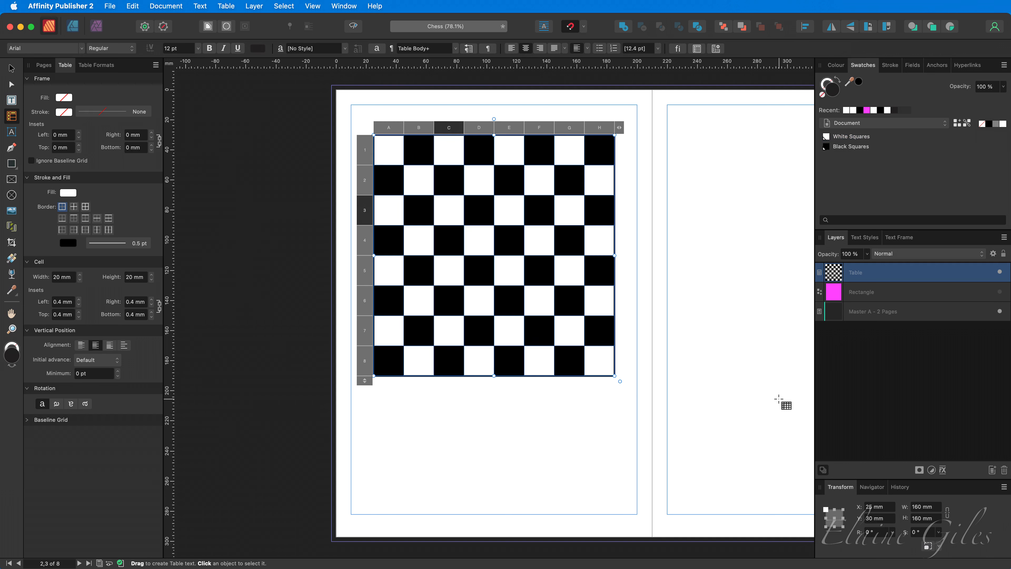
{"action": "type", "text": "X"}
{"action": "key", "text": "BackSpace"}
{"action": "left_click", "coordinate": [416, 399]}
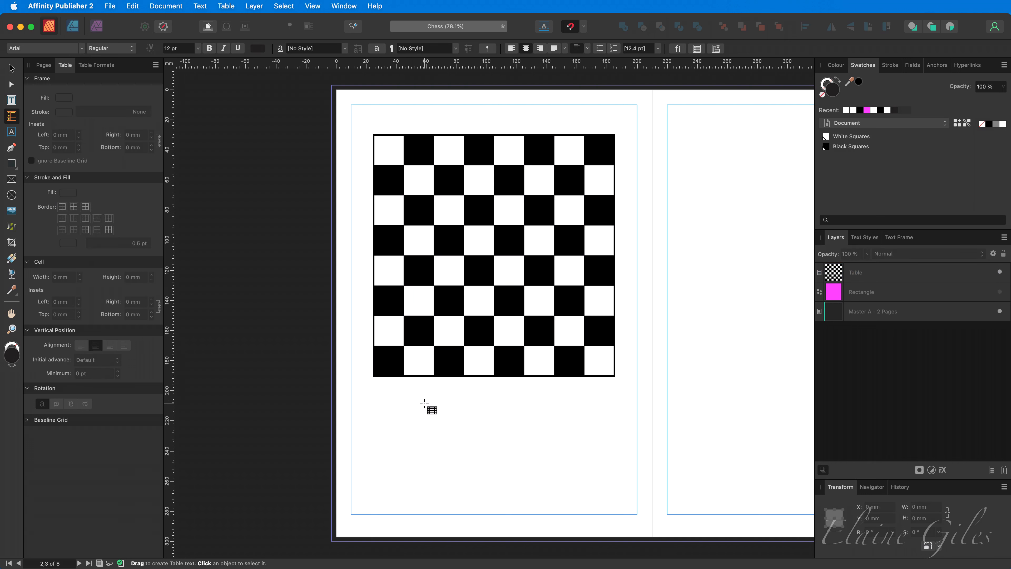
Step: Select the finished chessboard table and add its formatting as a new table format
{"action": "key", "text": "v"}
{"action": "left_click", "coordinate": [512, 241]}
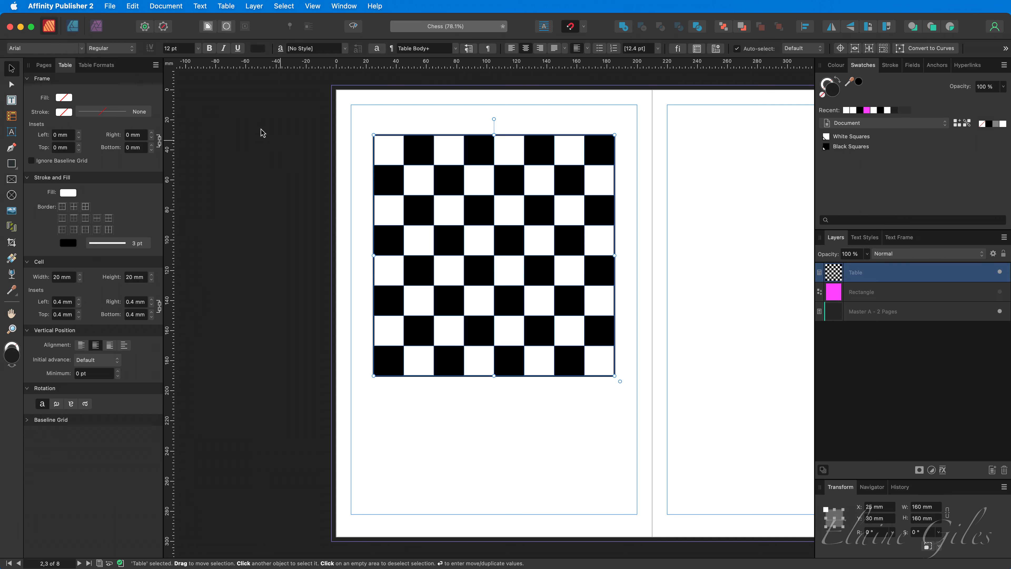
{"action": "left_click", "coordinate": [100, 66]}
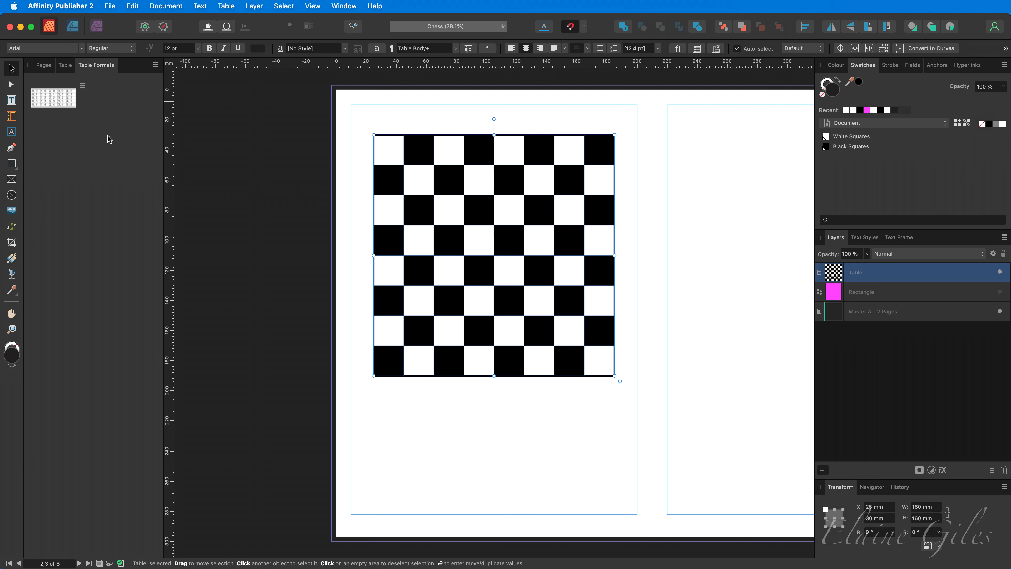
{"action": "left_click", "coordinate": [156, 65]}
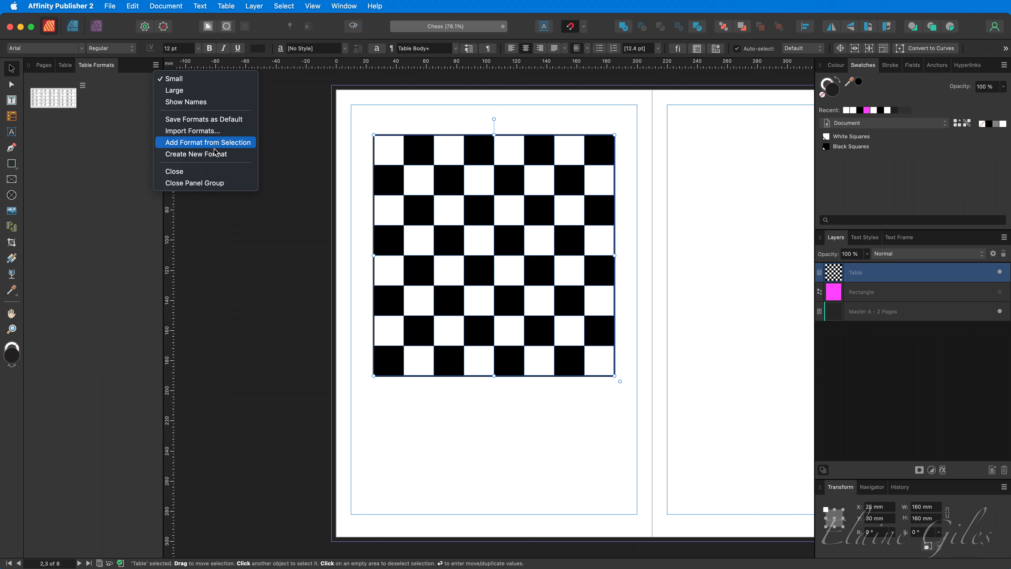
{"action": "left_click", "coordinate": [235, 148]}
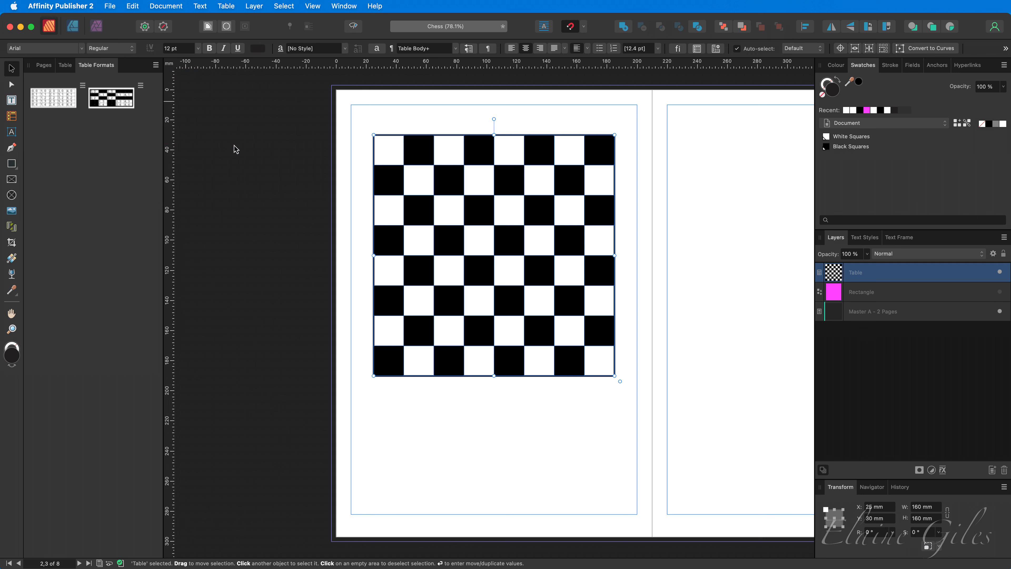
Step: Apply the black-and-white chessboard table format to both plain tables on pages 4 and 5
{"action": "left_click", "coordinate": [44, 65]}
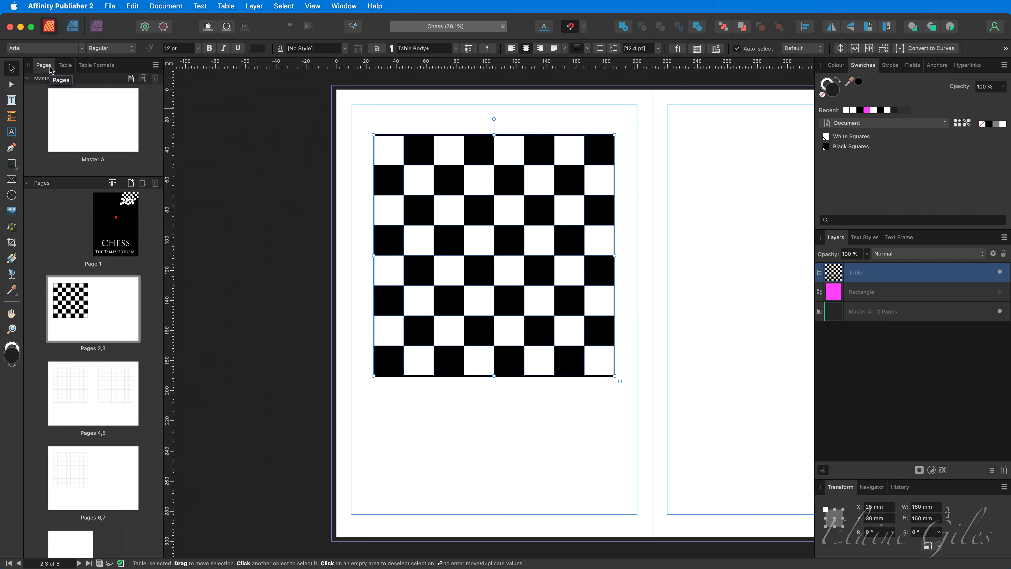
{"action": "left_click", "coordinate": [92, 403]}
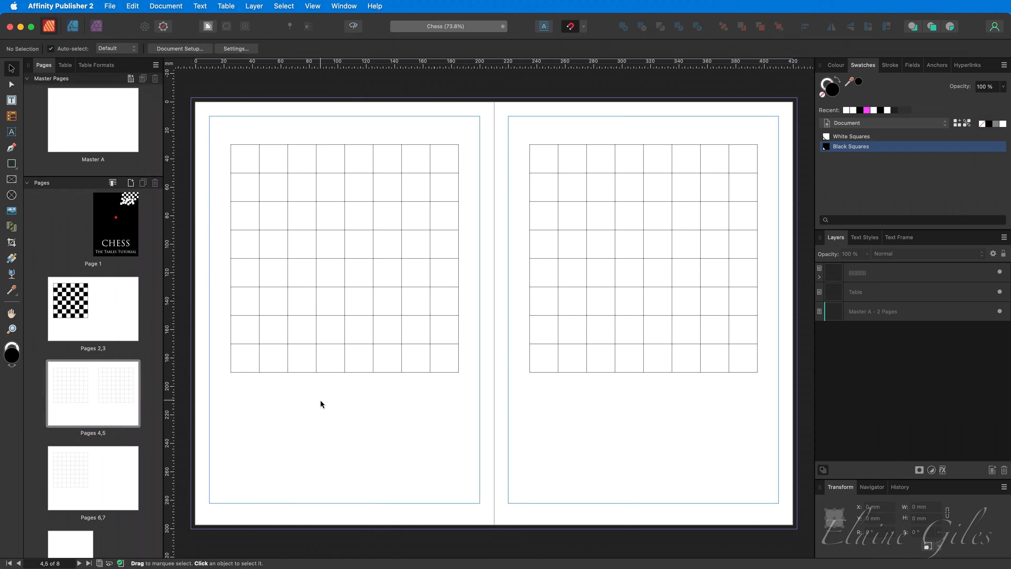
{"action": "left_click", "coordinate": [357, 276]}
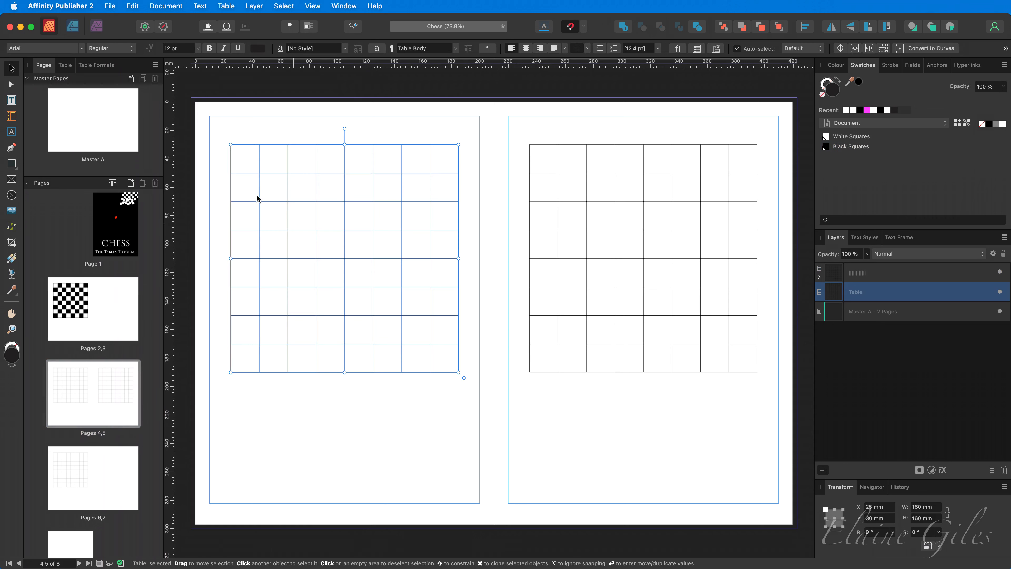
{"action": "left_click", "coordinate": [102, 66]}
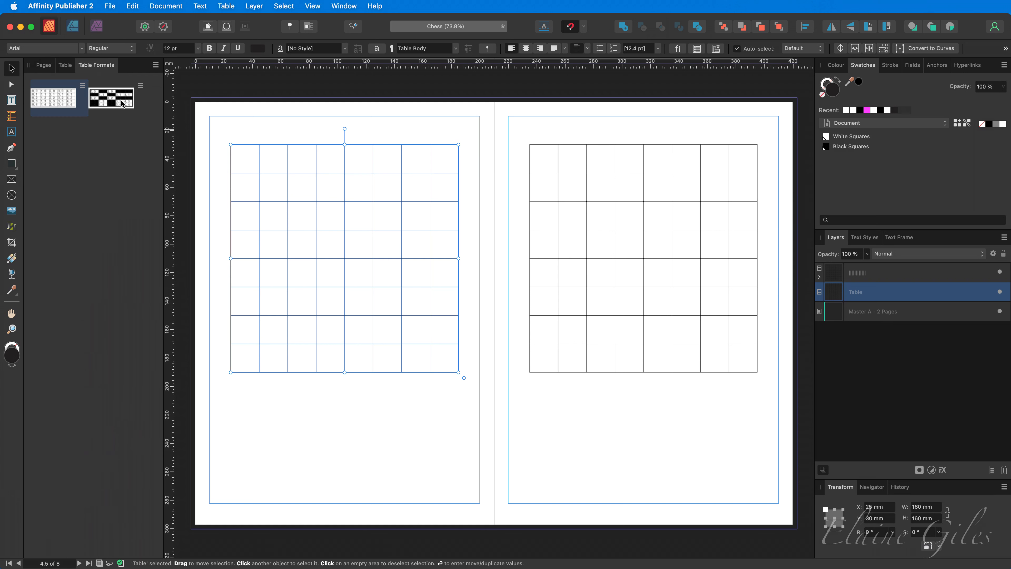
{"action": "left_click", "coordinate": [123, 103]}
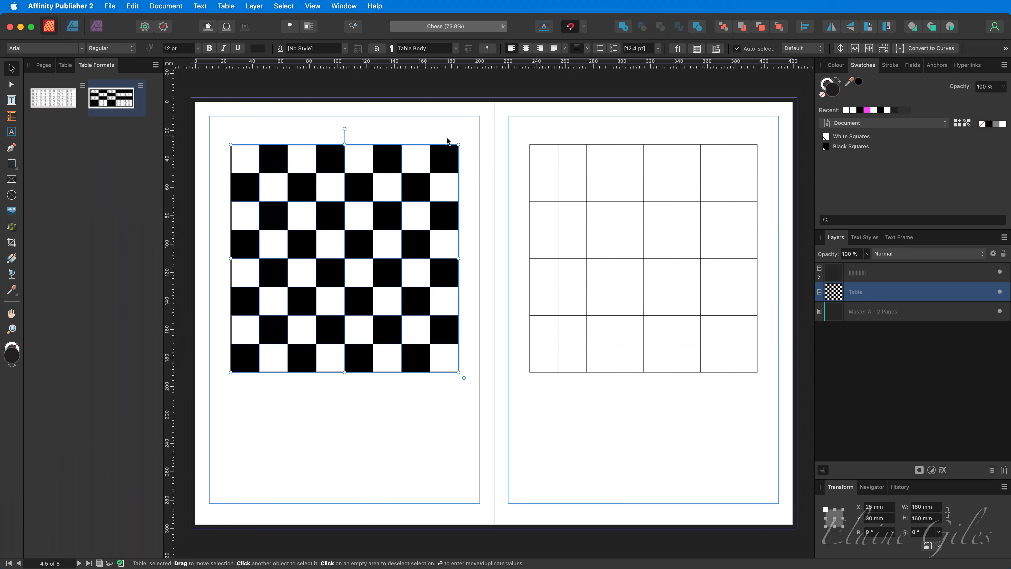
{"action": "left_click", "coordinate": [563, 157]}
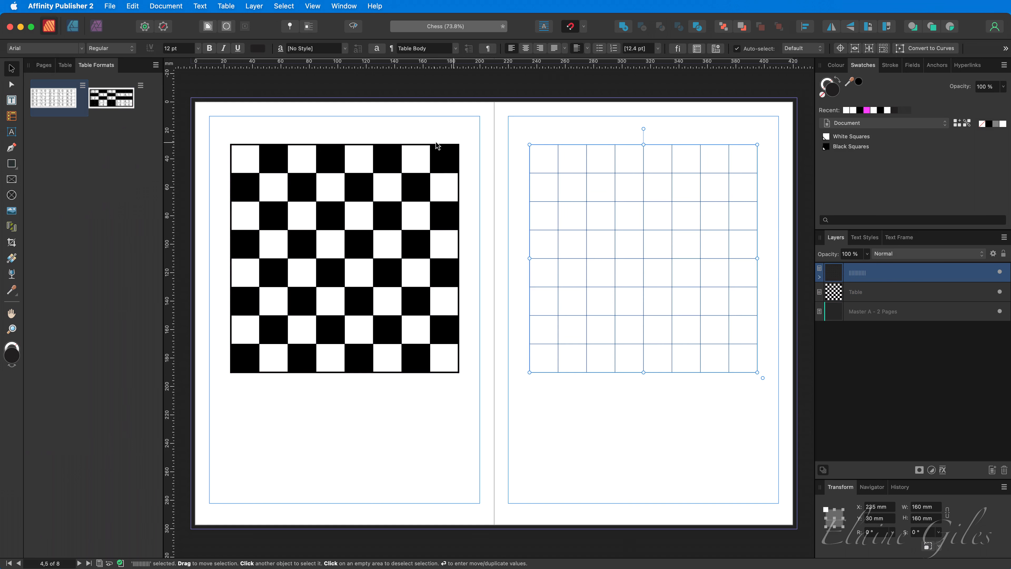
{"action": "left_click", "coordinate": [111, 101]}
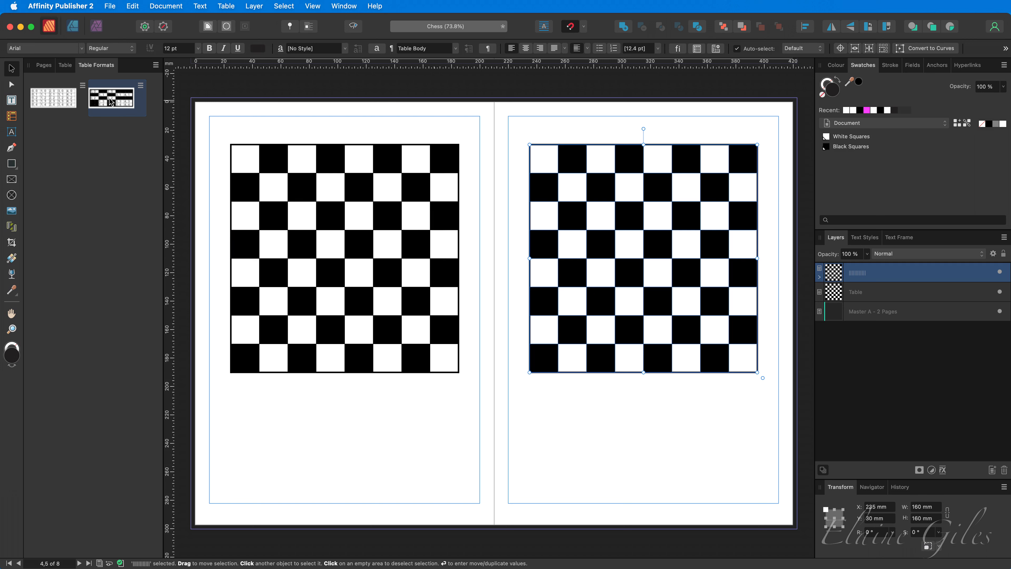
Step: Rename the chessboard table format as Chessboard, review its black cell format Format 6, and deselect the table
{"action": "left_click", "coordinate": [141, 86]}
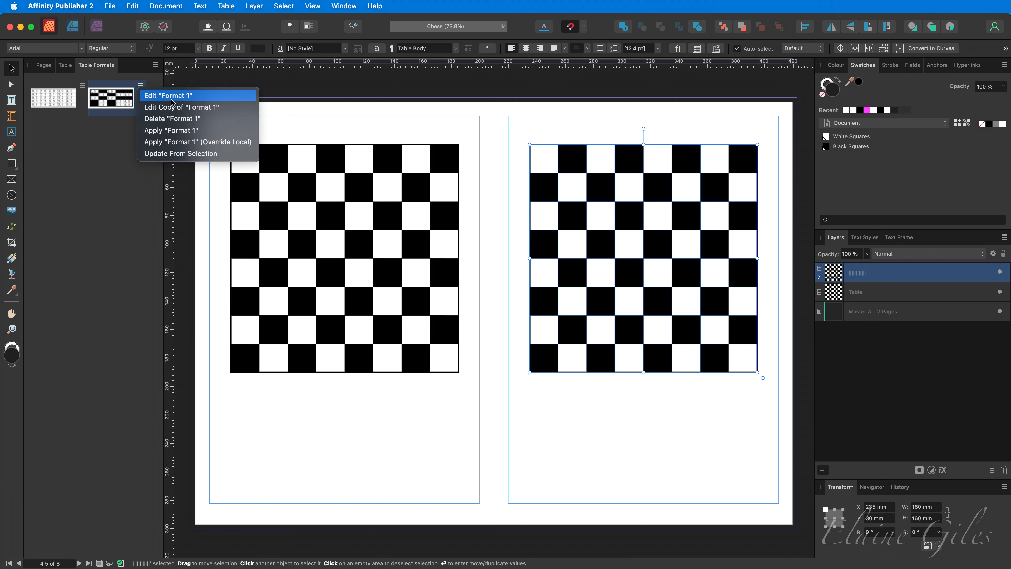
{"action": "left_click", "coordinate": [205, 99]}
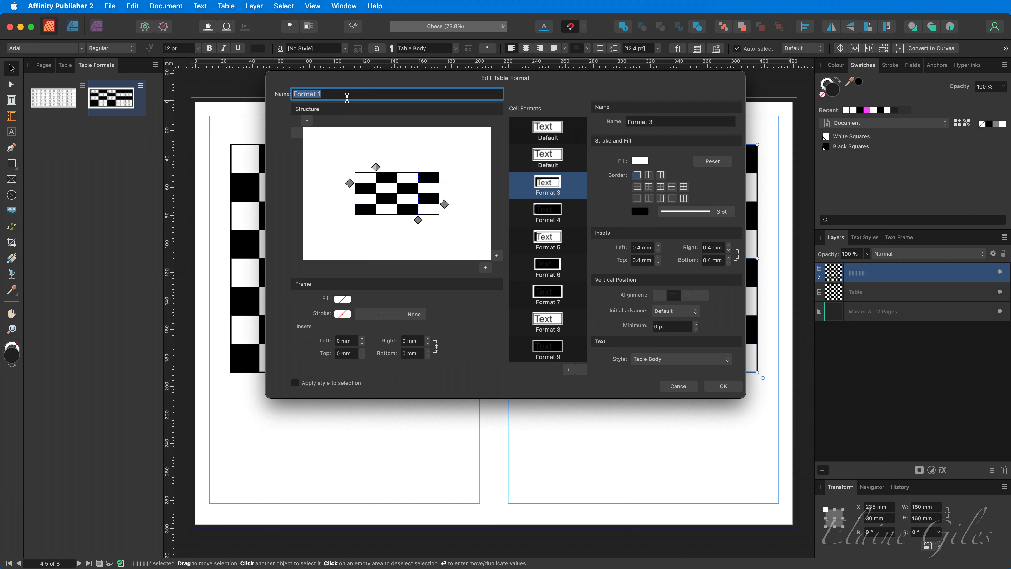
{"action": "type", "text": "Chessboard"}
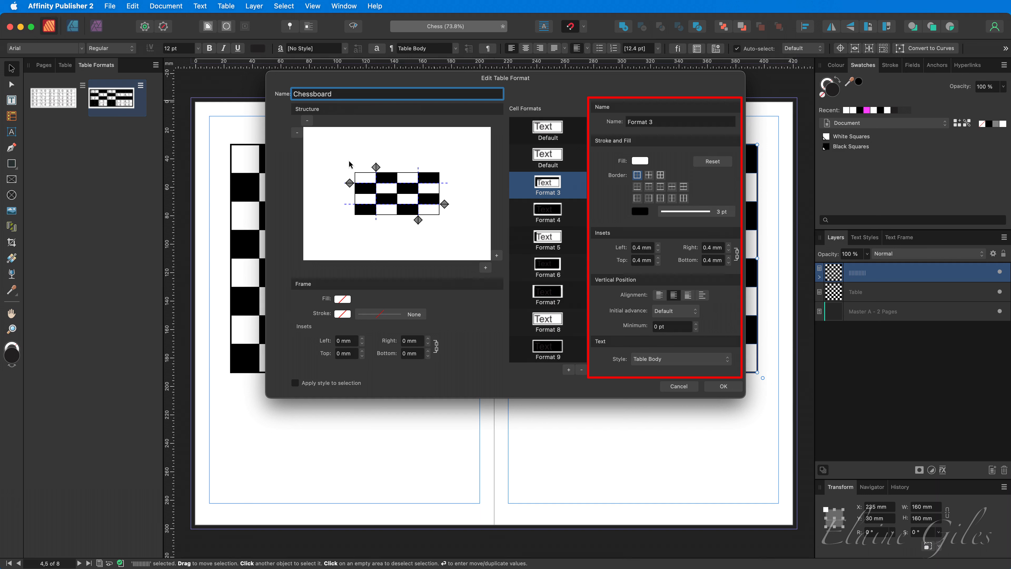
{"action": "left_click", "coordinate": [552, 270]}
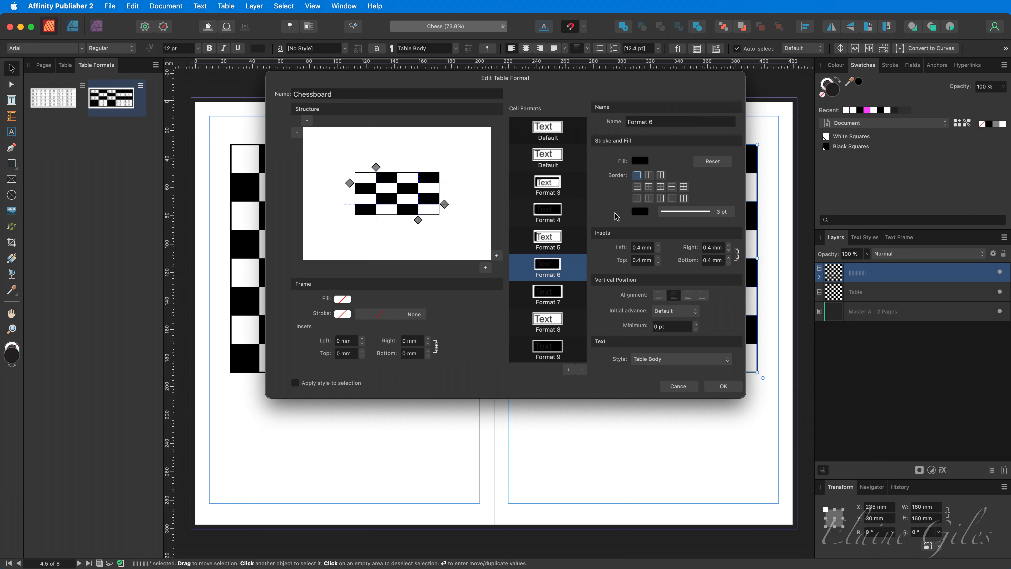
{"action": "left_click", "coordinate": [723, 386]}
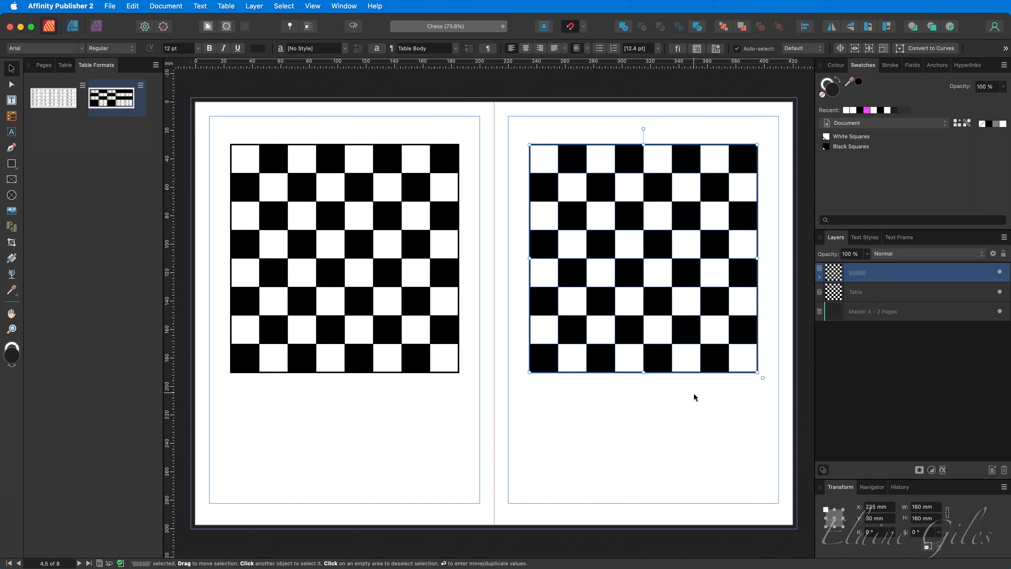
{"action": "left_click", "coordinate": [633, 412]}
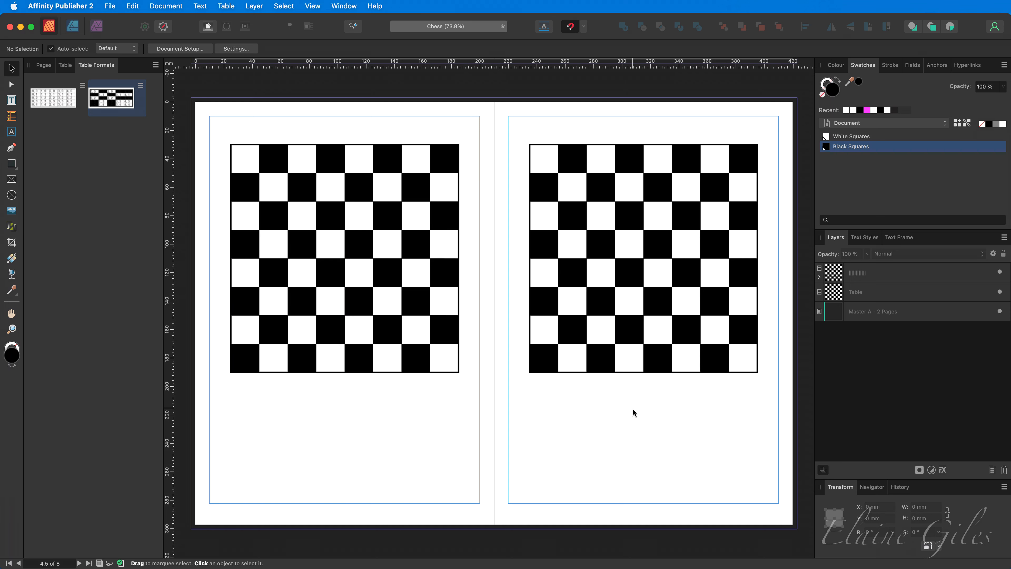
Step: Switch to Affinity Designer, hide the Table layer in the Chess Pieces artboard, and select and copy all the chess pieces
{"action": "key", "text": "super+Tab"}
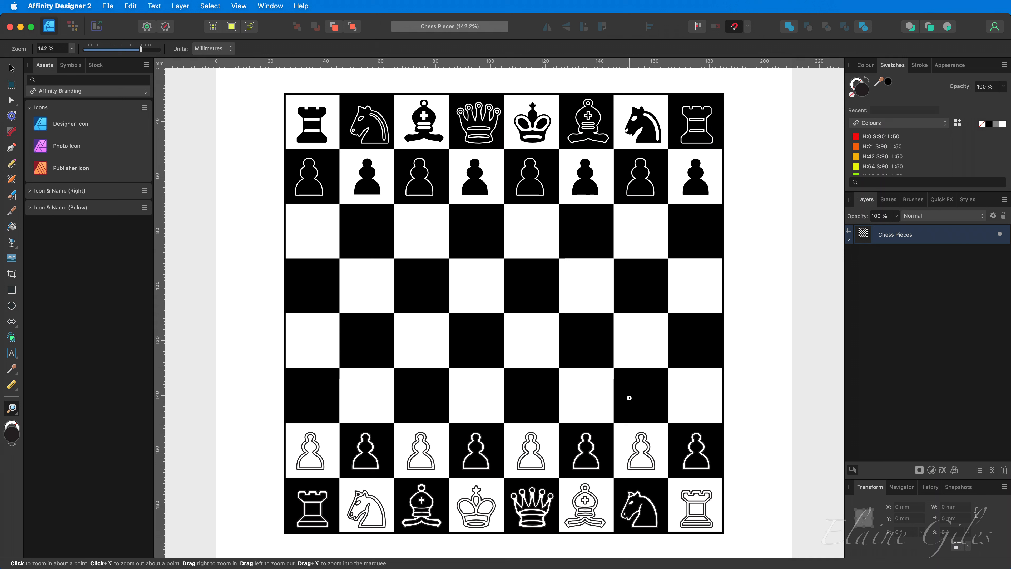
{"action": "left_click", "coordinate": [849, 239]}
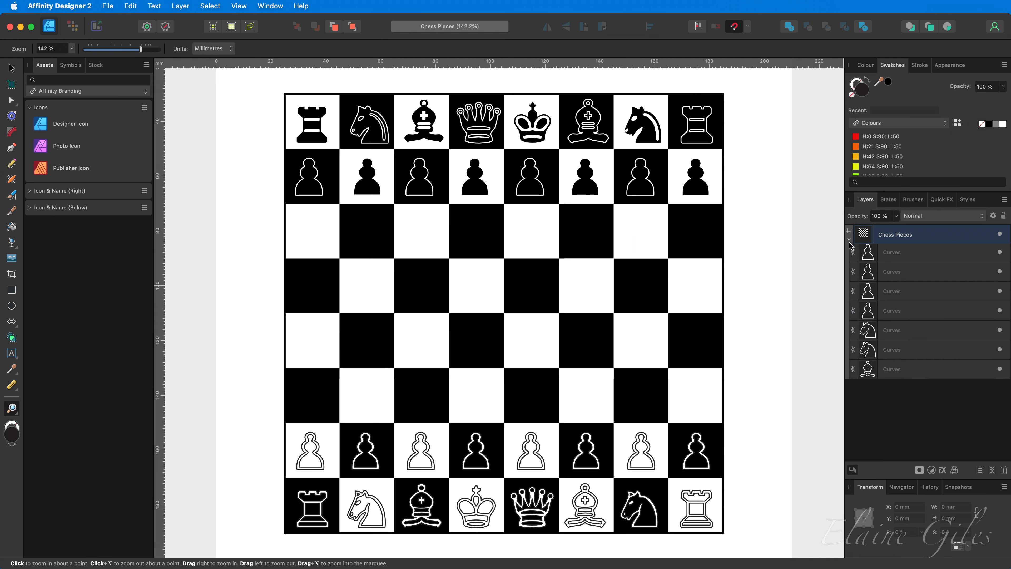
{"action": "scroll", "coordinate": [893, 377], "scroll_direction": "down", "scroll_amount": 10}
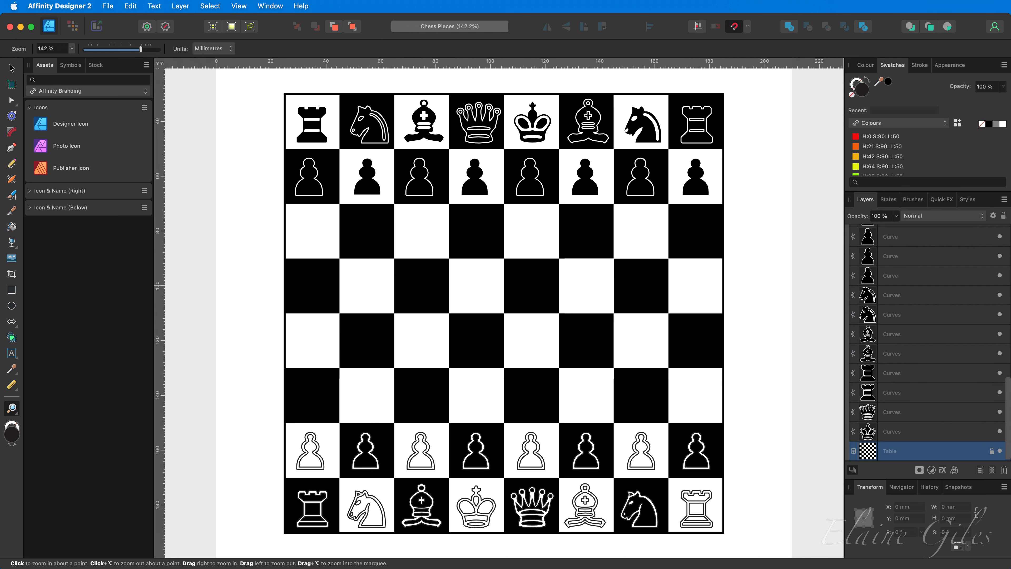
{"action": "left_click", "coordinate": [999, 450]}
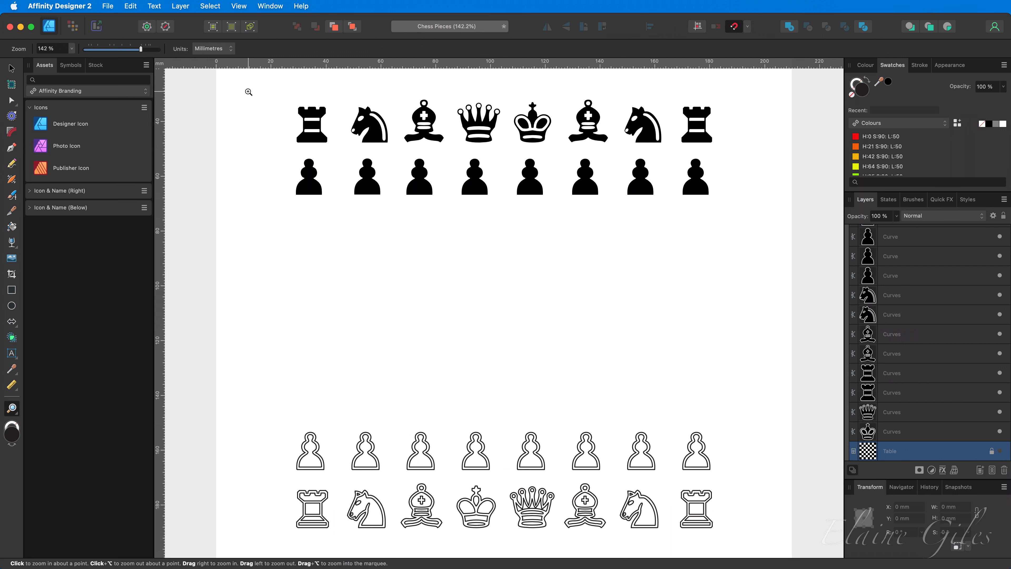
{"action": "key", "text": "v"}
{"action": "left_click_drag", "start_coordinate": [250, 79], "coordinate": [756, 545]}
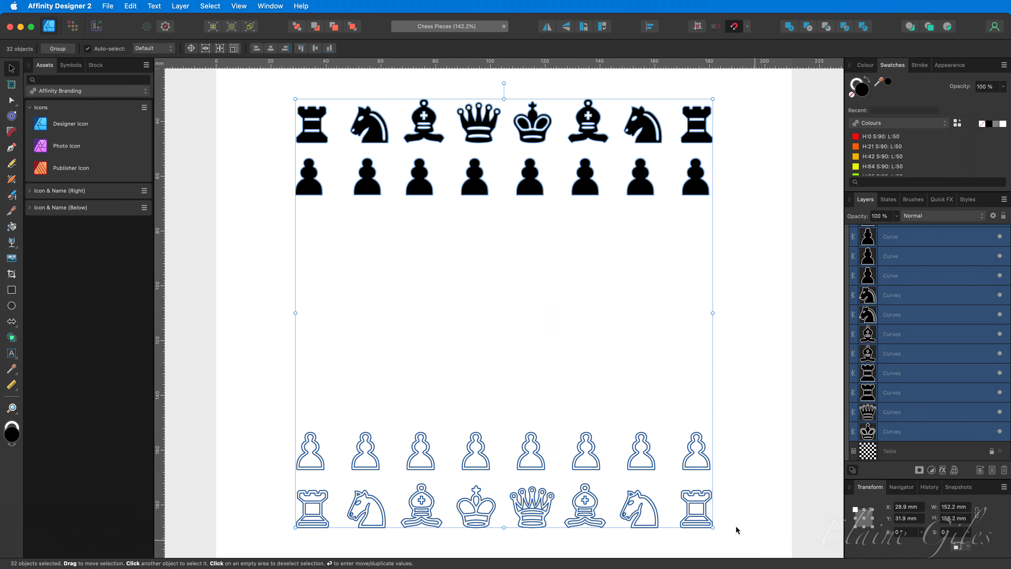
Step: Switch back to Affinity Publisher and paste the chess pieces onto the chessboard on page 4
{"action": "key", "text": "super+Tab"}
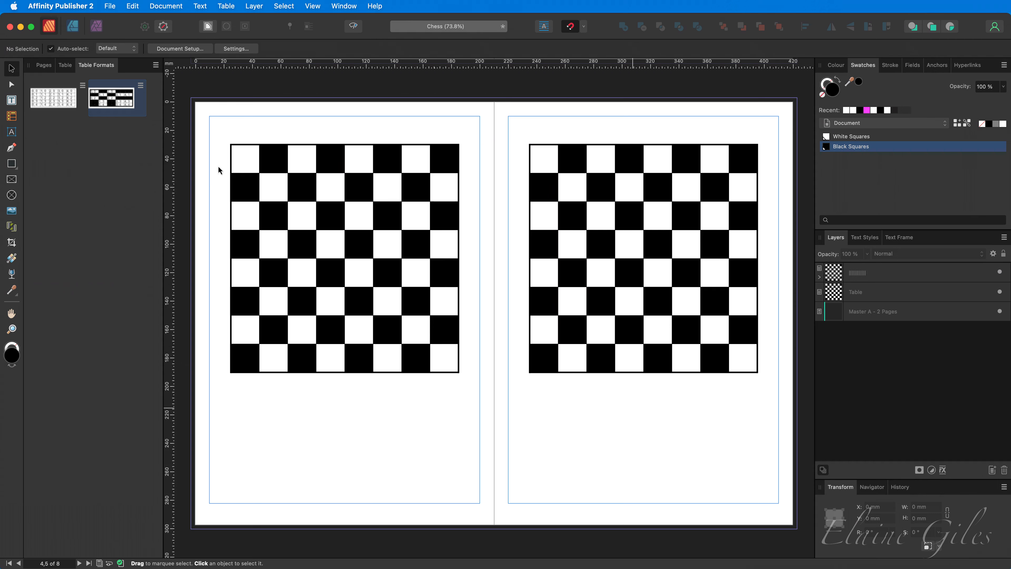
{"action": "left_click", "coordinate": [250, 267]}
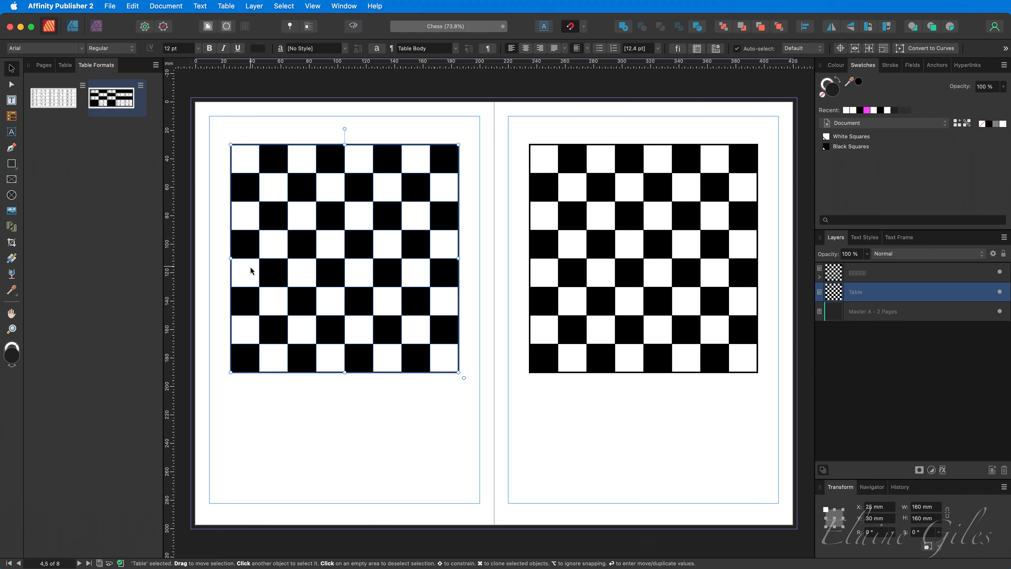
{"action": "key", "text": "super+v"}
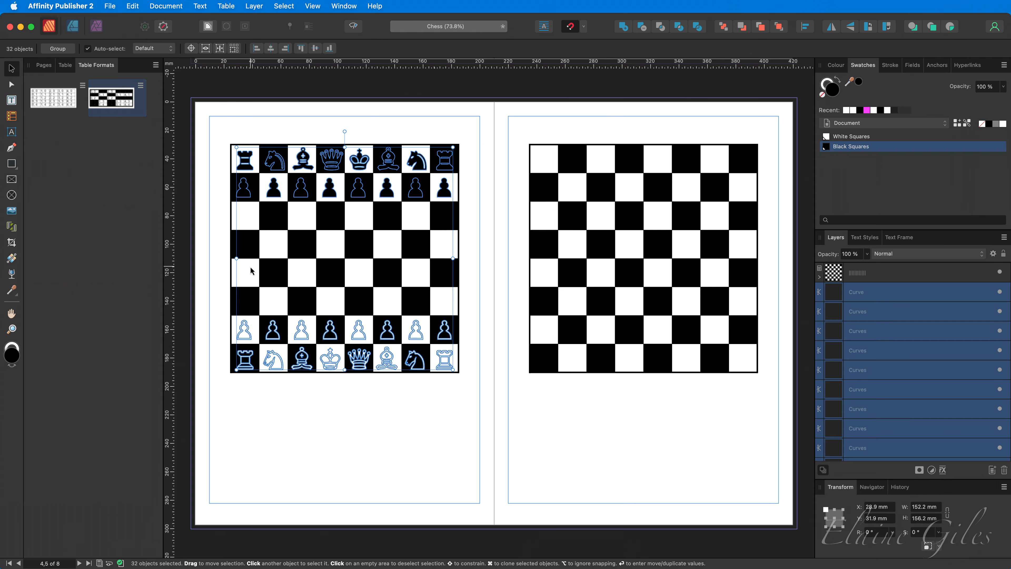
Step: Move the white pawn in front of the king two squares forward on the page 4 board and deselect it
{"action": "left_click", "coordinate": [329, 474]}
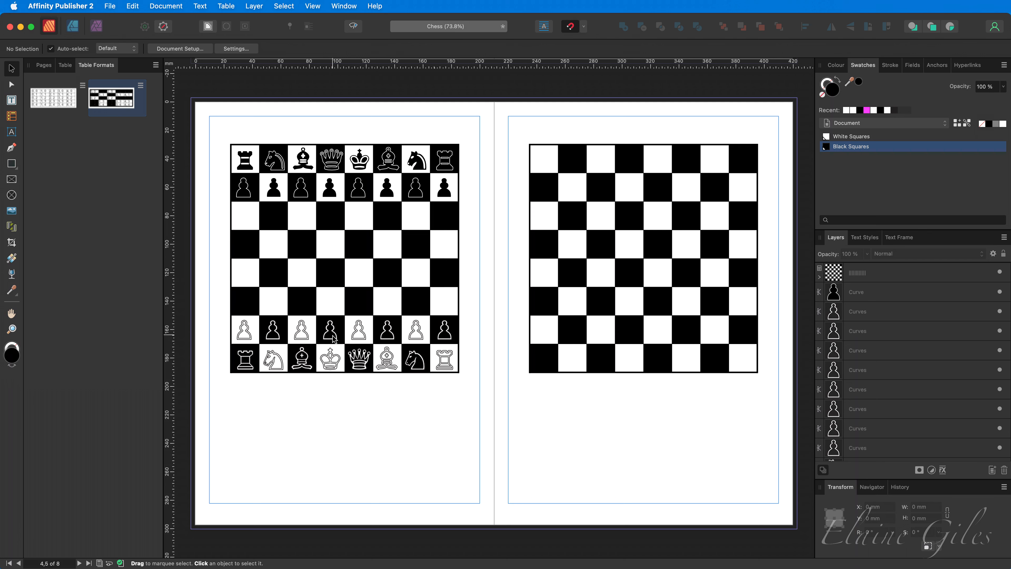
{"action": "left_click_drag", "start_coordinate": [333, 338], "coordinate": [337, 282]}
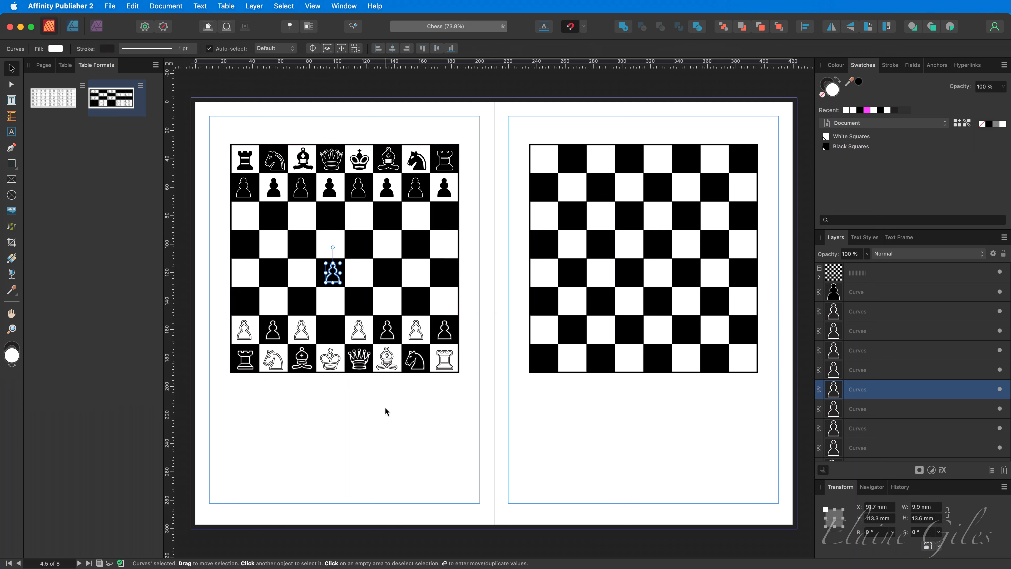
{"action": "left_click", "coordinate": [358, 420]}
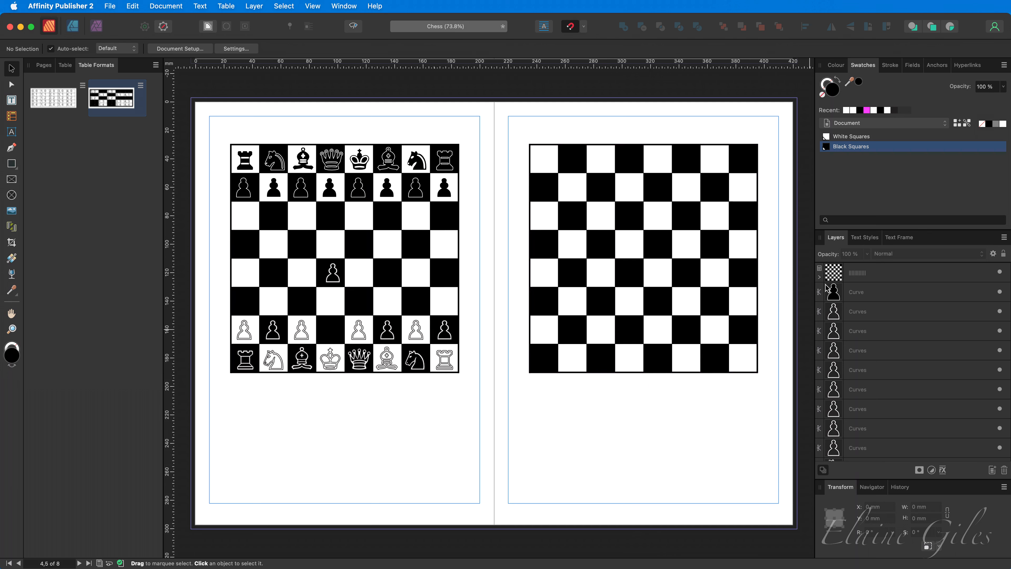
Step: Group all the chess pieces on the page 4 board and rename the group Left
{"action": "left_click", "coordinate": [886, 295]}
{"action": "scroll", "coordinate": [903, 394], "scroll_direction": "down", "scroll_amount": 10}
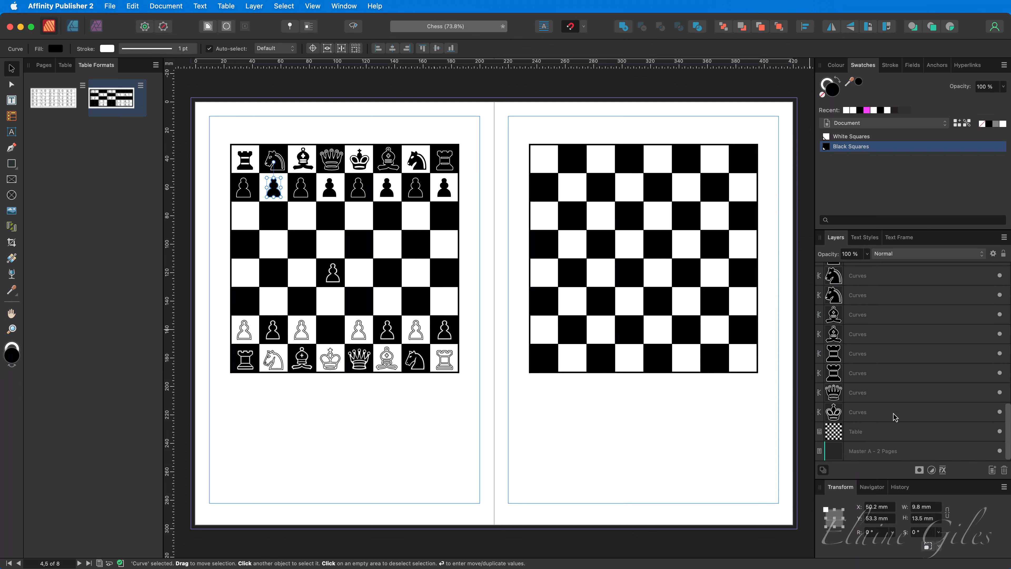
{"action": "left_click", "coordinate": [896, 413]}
{"action": "scroll", "coordinate": [900, 339], "scroll_direction": "up", "scroll_amount": 5}
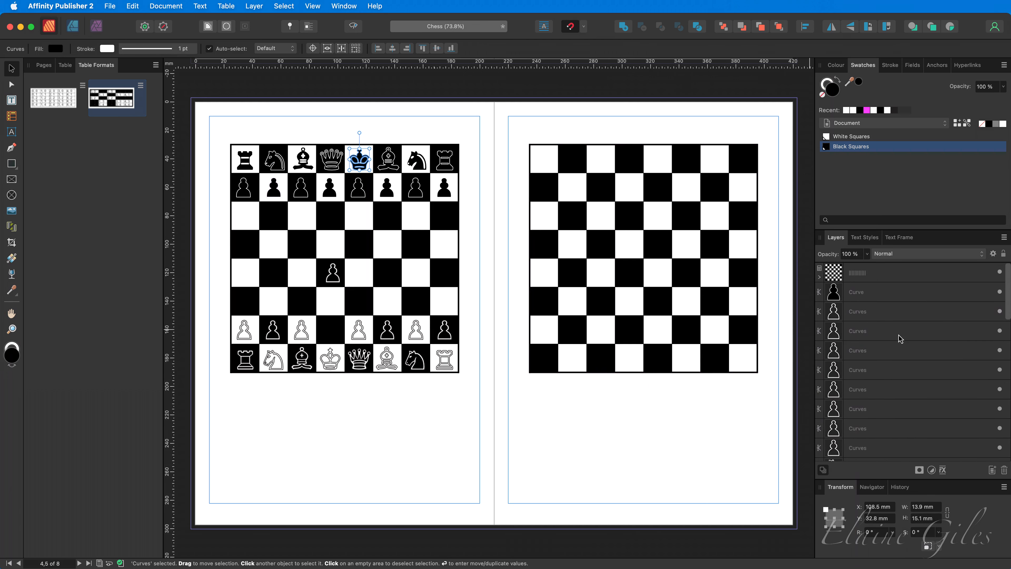
{"action": "left_click", "coordinate": [890, 295], "text": "shift"}
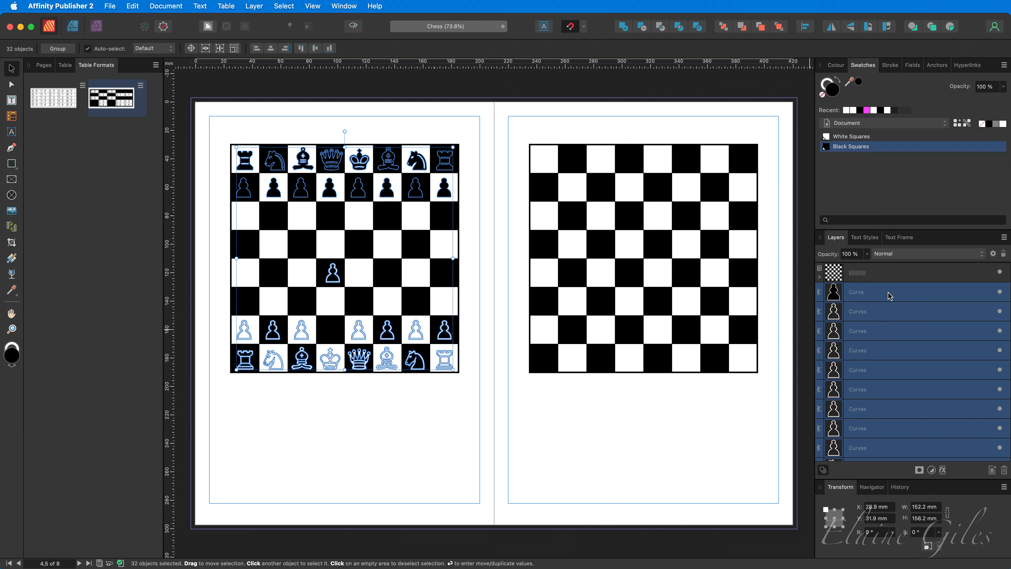
{"action": "key", "text": "super+g"}
{"action": "double_click", "coordinate": [858, 293]}
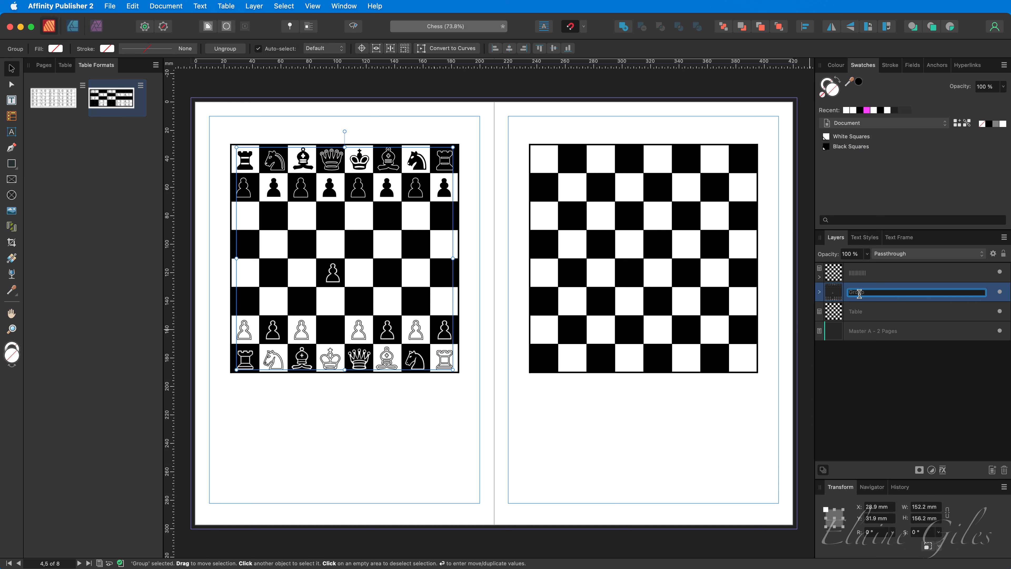
{"action": "type", "text": "Left"}
{"action": "key", "text": "Return"}
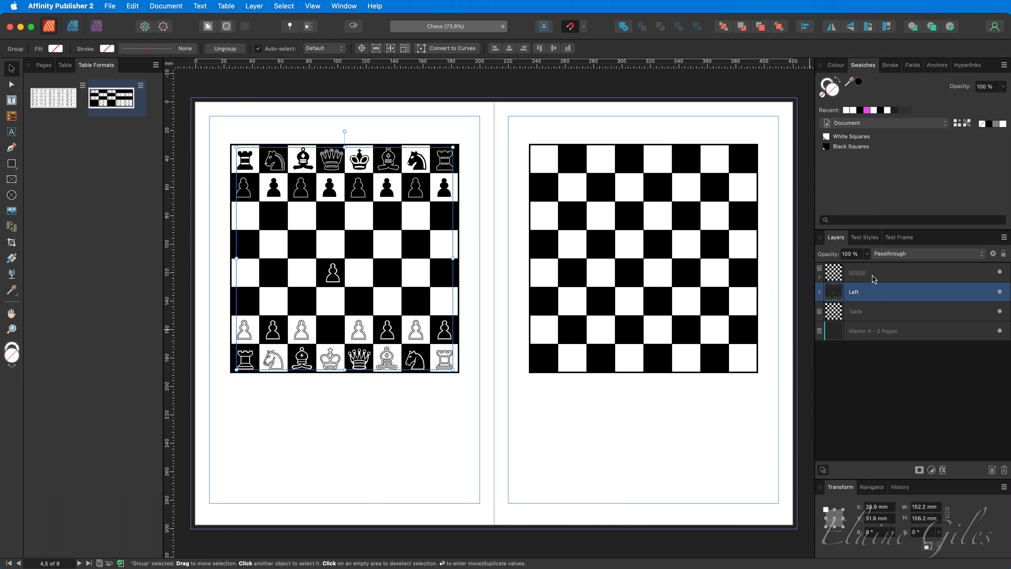
Step: Make all the hidden chess pieces nested in the page 5 table visible and deselect them
{"action": "left_click", "coordinate": [819, 277]}
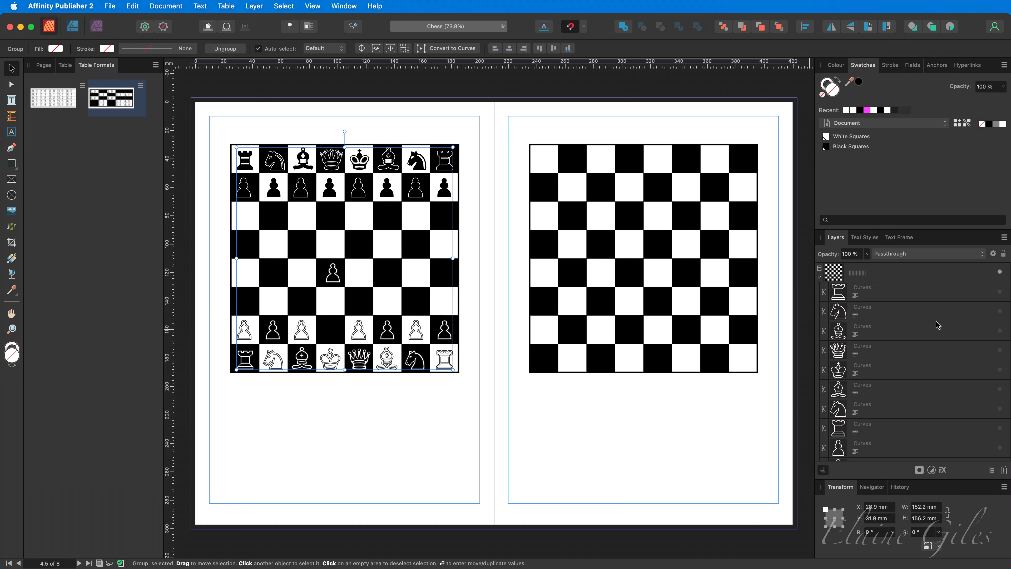
{"action": "left_click", "coordinate": [908, 295]}
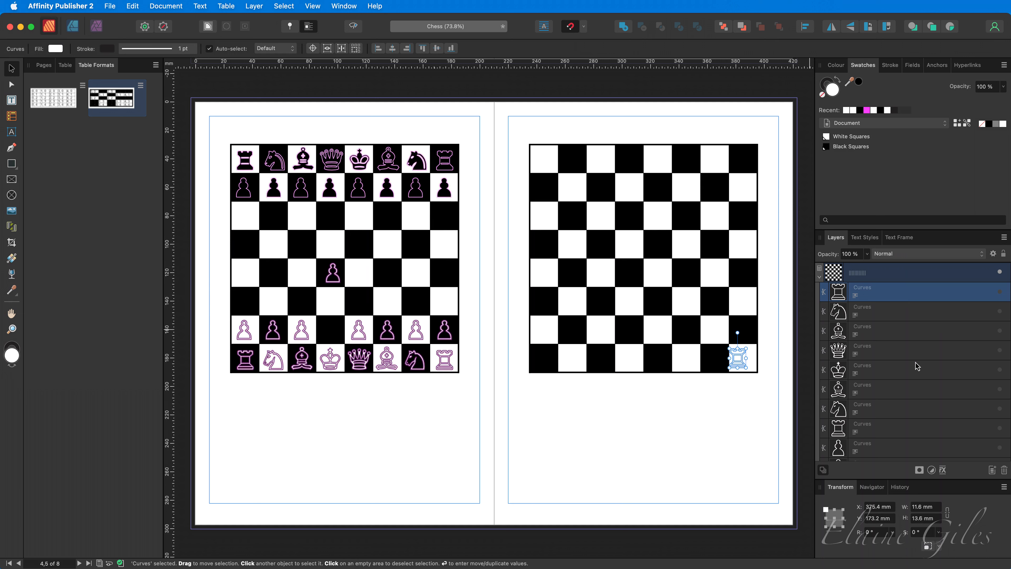
{"action": "scroll", "coordinate": [916, 364], "scroll_direction": "down", "scroll_amount": 5}
{"action": "scroll", "coordinate": [915, 363], "scroll_direction": "down", "scroll_amount": 3}
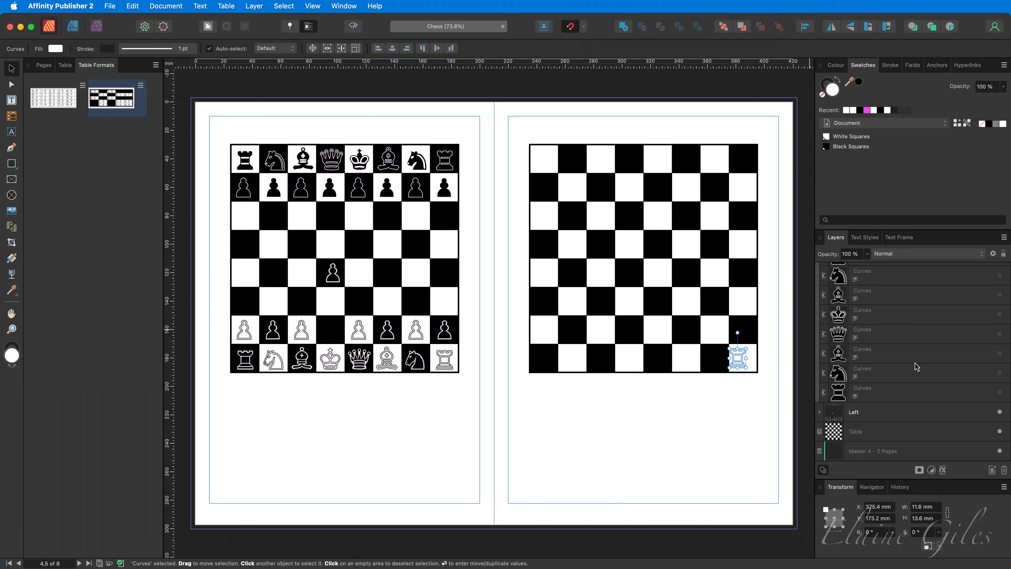
{"action": "left_click", "coordinate": [902, 398], "text": "shift"}
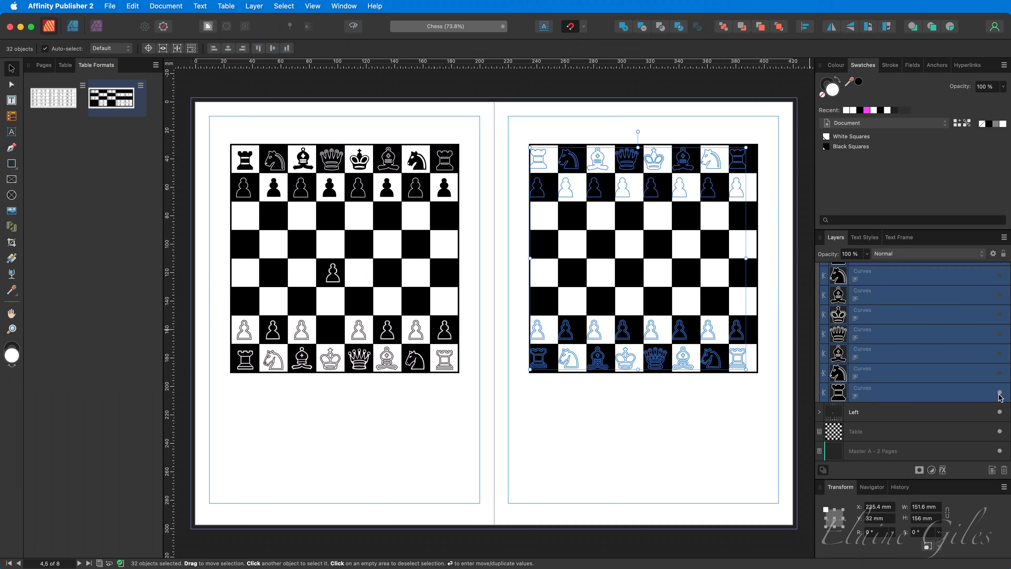
{"action": "left_click", "coordinate": [681, 415]}
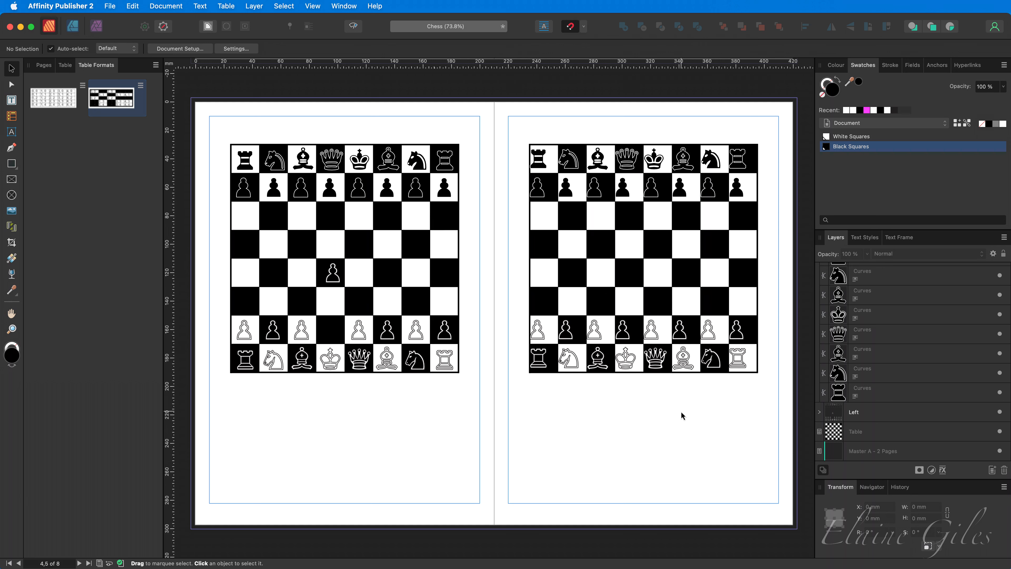
Step: Move the white pawn in front of the king two squares forward on the page 5 board and deselect it
{"action": "left_click", "coordinate": [627, 335]}
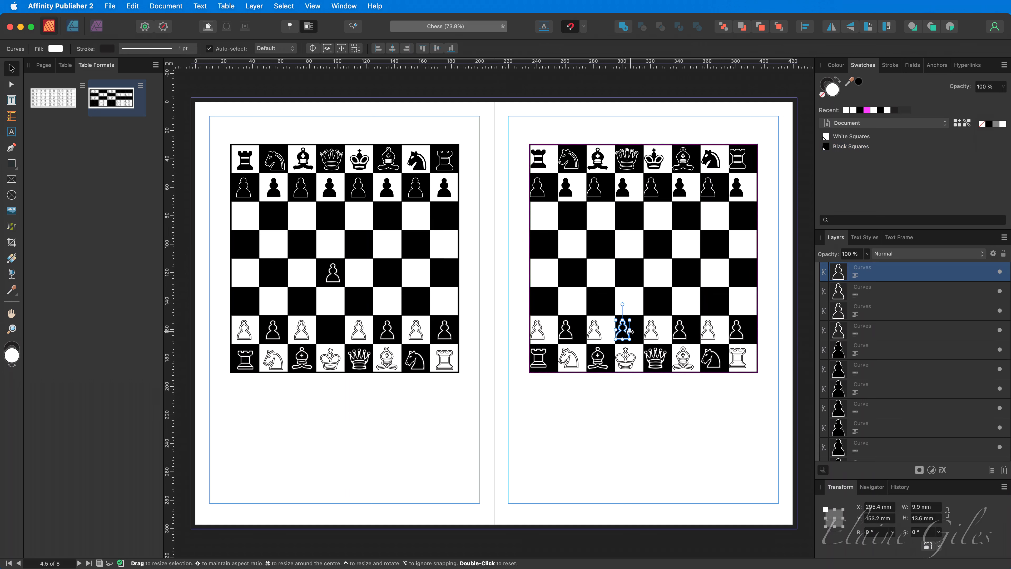
{"action": "left_click_drag", "start_coordinate": [622, 331], "coordinate": [639, 274]}
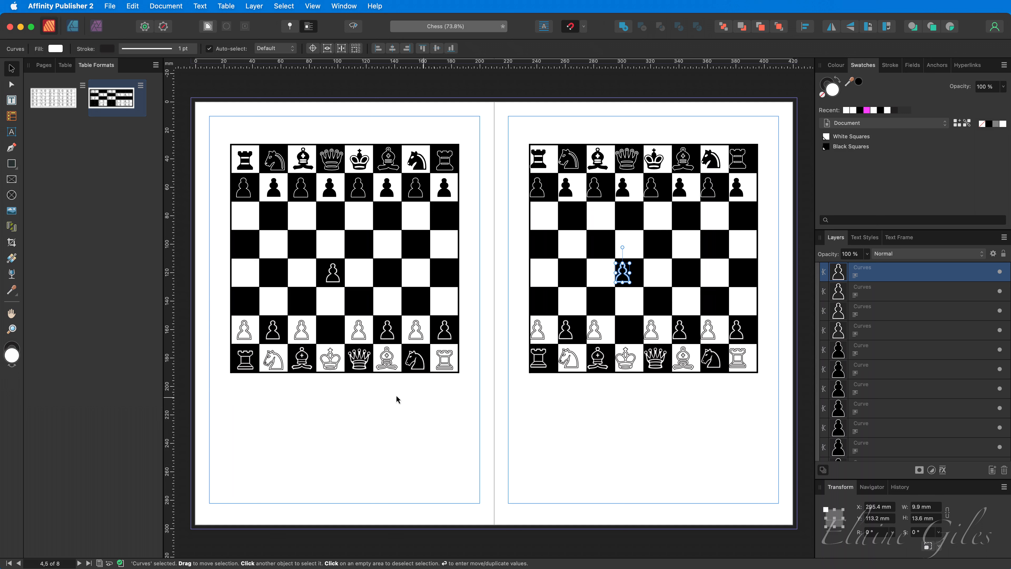
{"action": "left_click", "coordinate": [710, 408]}
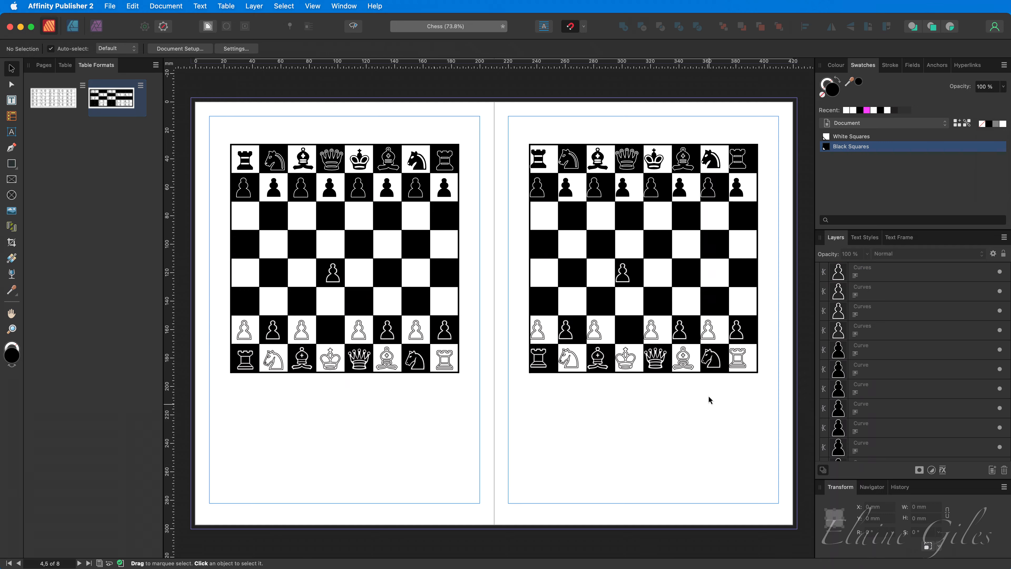
Step: Try to move the page 4 chessboard table away from its ungrouped-to-table pieces, and undo the move
{"action": "mouse_move", "coordinate": [660, 271]}
{"action": "left_mouse_down"}
{"action": "mouse_move", "coordinate": [655, 365]}
{"action": "mouse_move", "coordinate": [644, 270]}
{"action": "mouse_move", "coordinate": [672, 275]}
{"action": "mouse_move", "coordinate": [656, 284]}
{"action": "mouse_move", "coordinate": [656, 274]}
{"action": "left_mouse_up"}
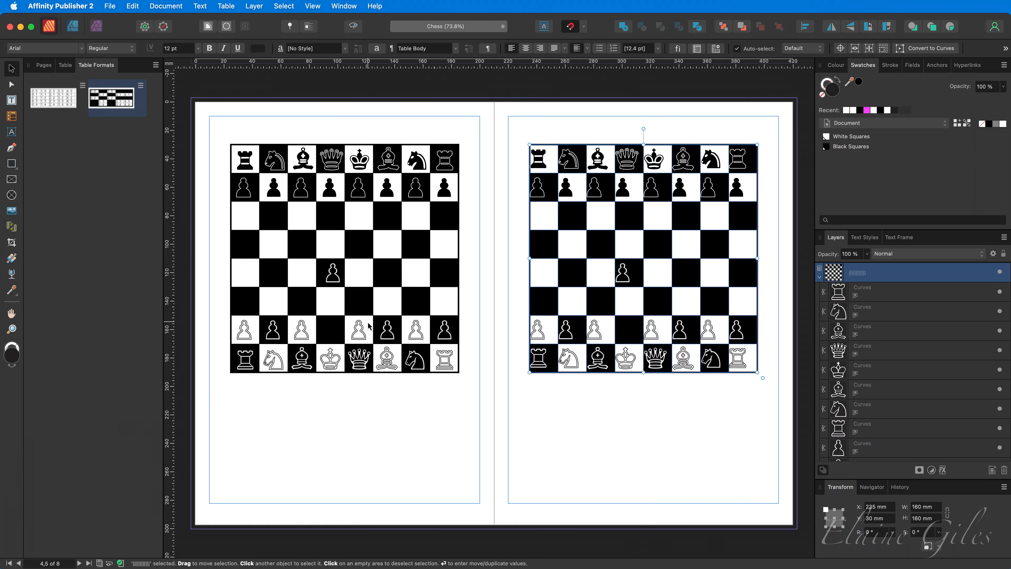
{"action": "left_click", "coordinate": [417, 246]}
{"action": "left_click_drag", "start_coordinate": [417, 247], "coordinate": [612, 381]}
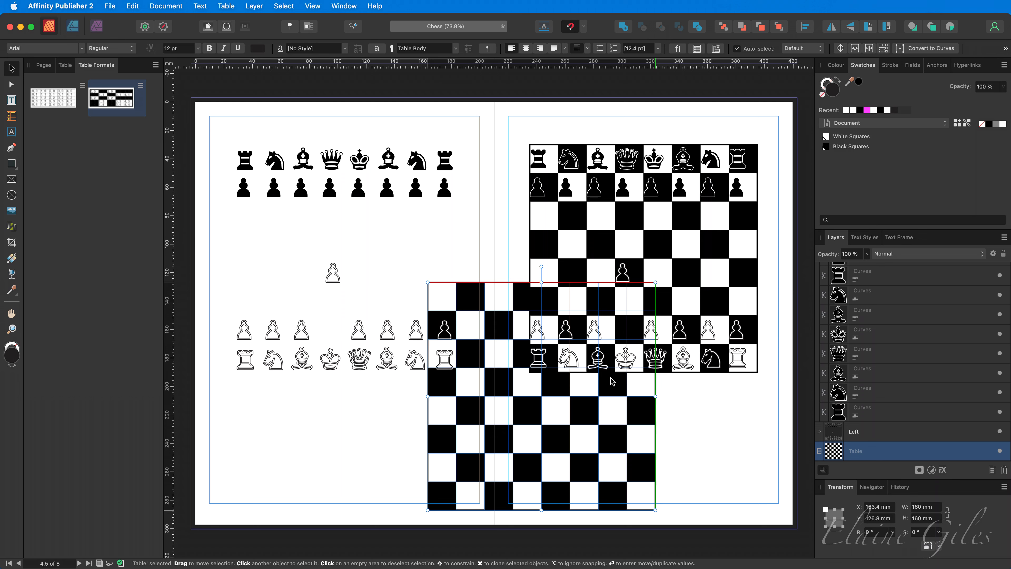
{"action": "key", "text": "super+z"}
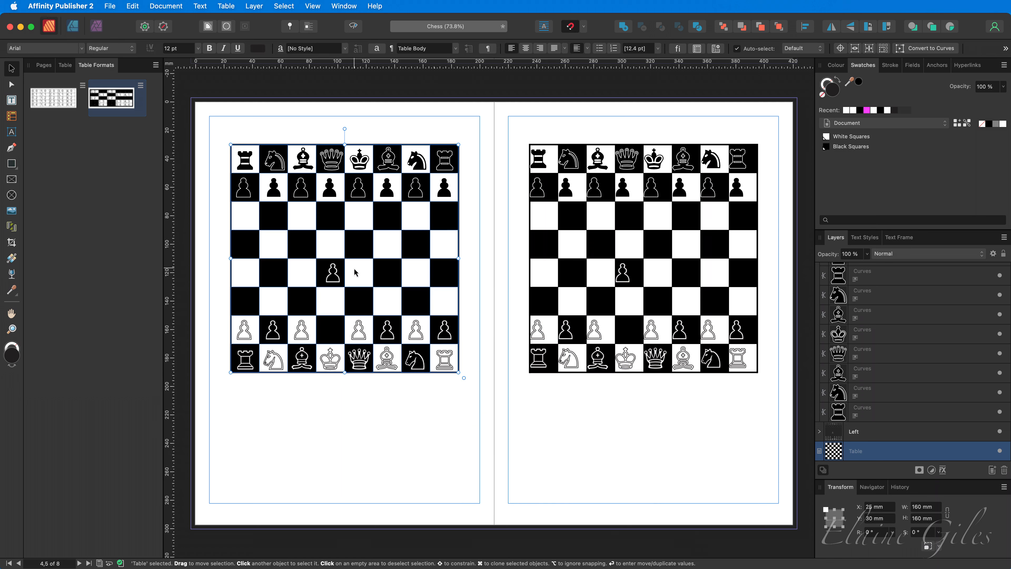
Step: Cut the advanced white pawn from the page 4 group, paste it into table cell D5 and deselect the table
{"action": "left_click", "coordinate": [333, 277]}
{"action": "left_click", "coordinate": [332, 277]}
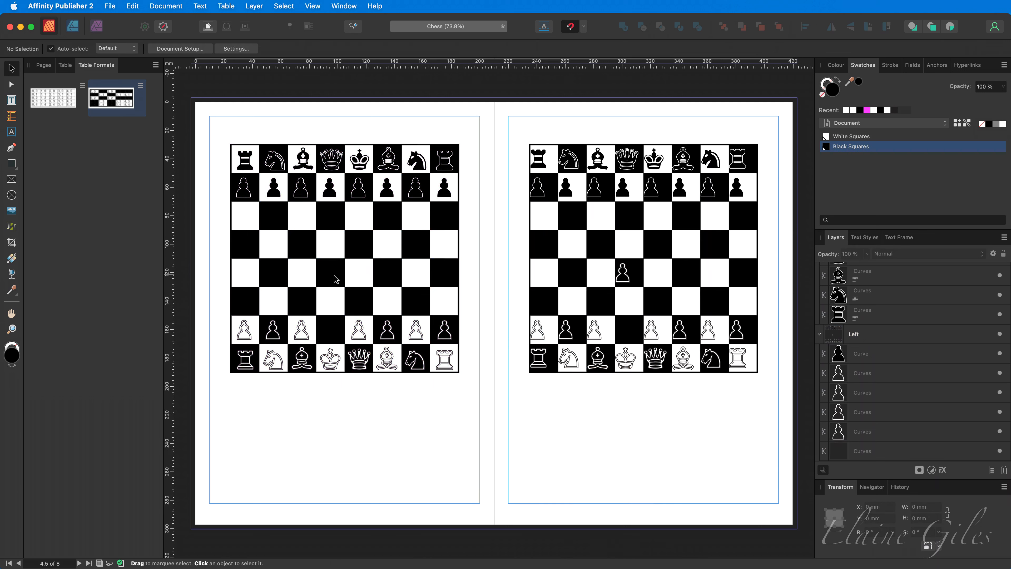
{"action": "double_click", "coordinate": [332, 274]}
{"action": "key", "text": "super+v"}
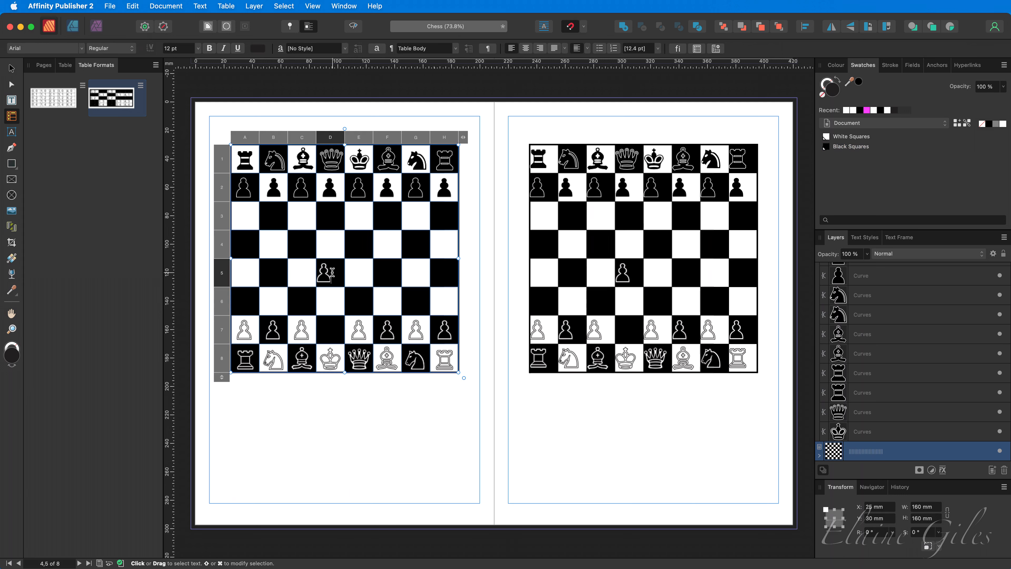
{"action": "left_click", "coordinate": [403, 450]}
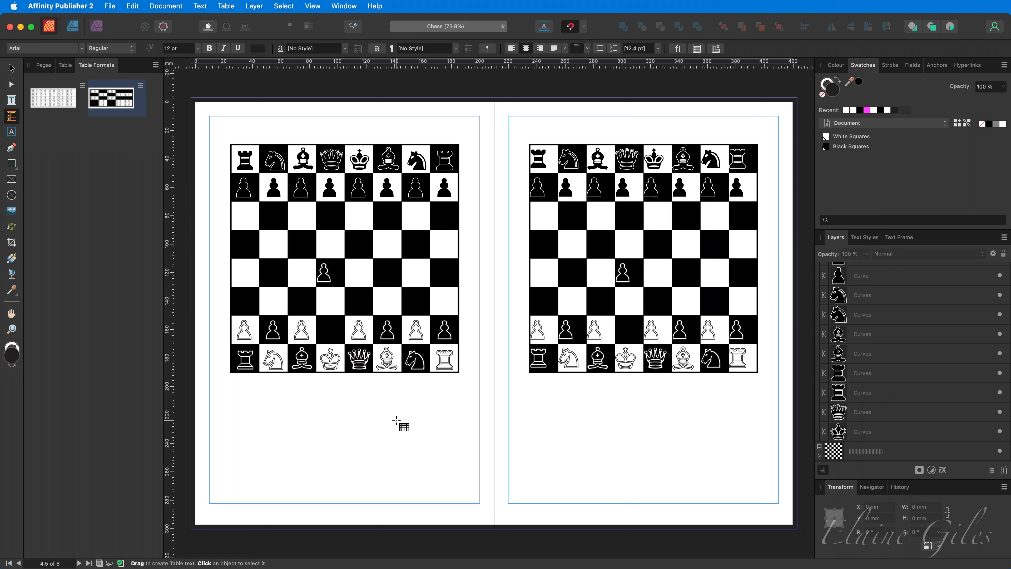
Step: On the page 2 chessboard table, enter X in cell D4 and paste the white pawn into cell C6
{"action": "left_click", "coordinate": [44, 66]}
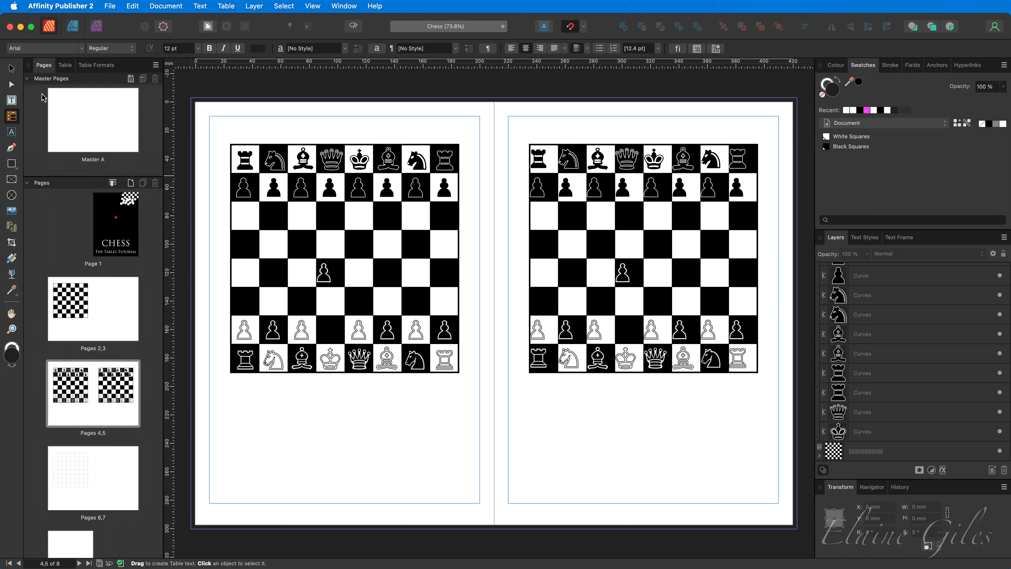
{"action": "left_click", "coordinate": [71, 306]}
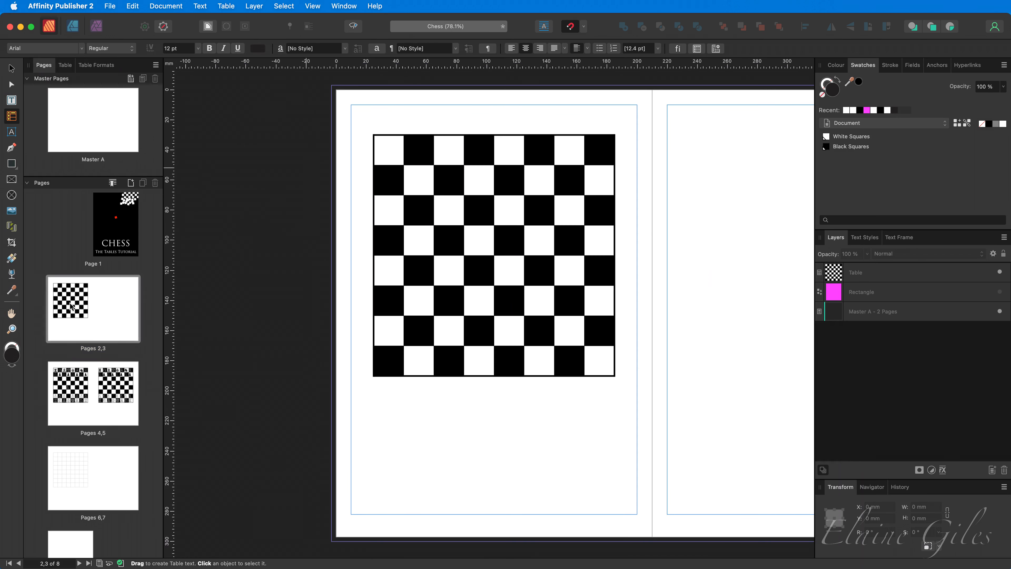
{"action": "left_click", "coordinate": [479, 240]}
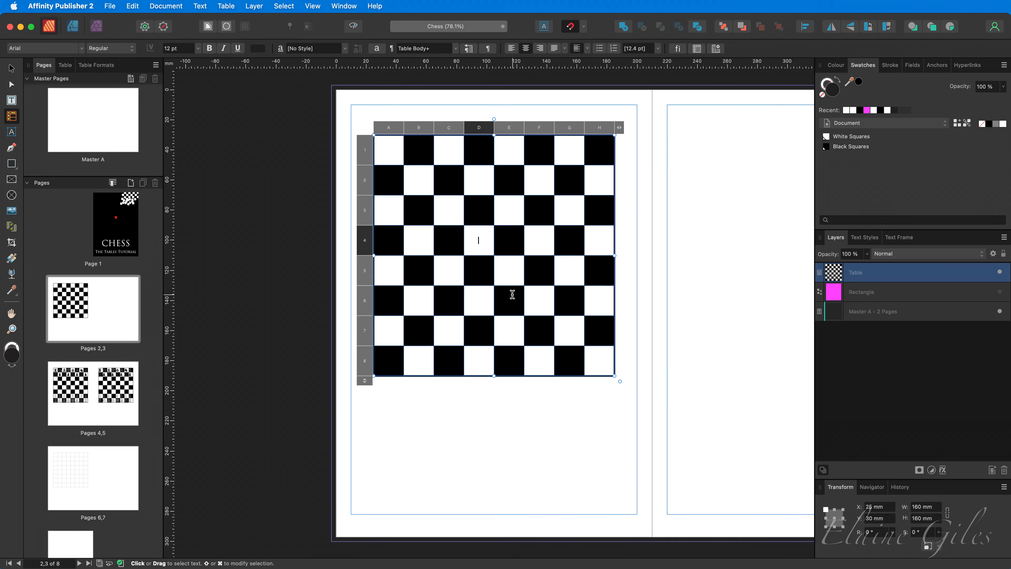
{"action": "type", "text": "X"}
{"action": "left_click", "coordinate": [449, 301]}
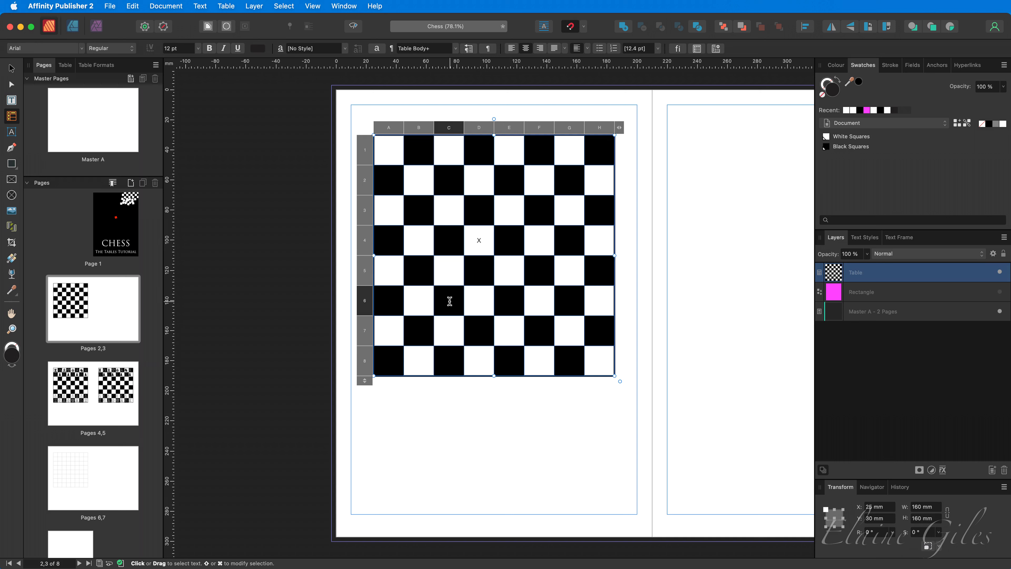
{"action": "type", "text": "p"}
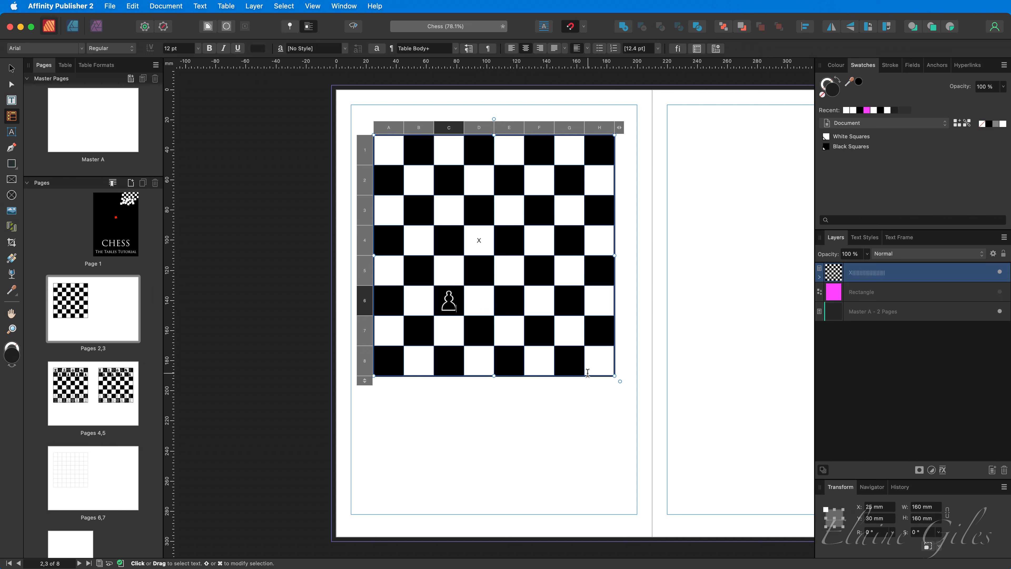
Step: Return to pages 4 and 5 and check which text style the Chessboard table format uses, leaving the format unedited
{"action": "left_click", "coordinate": [95, 394]}
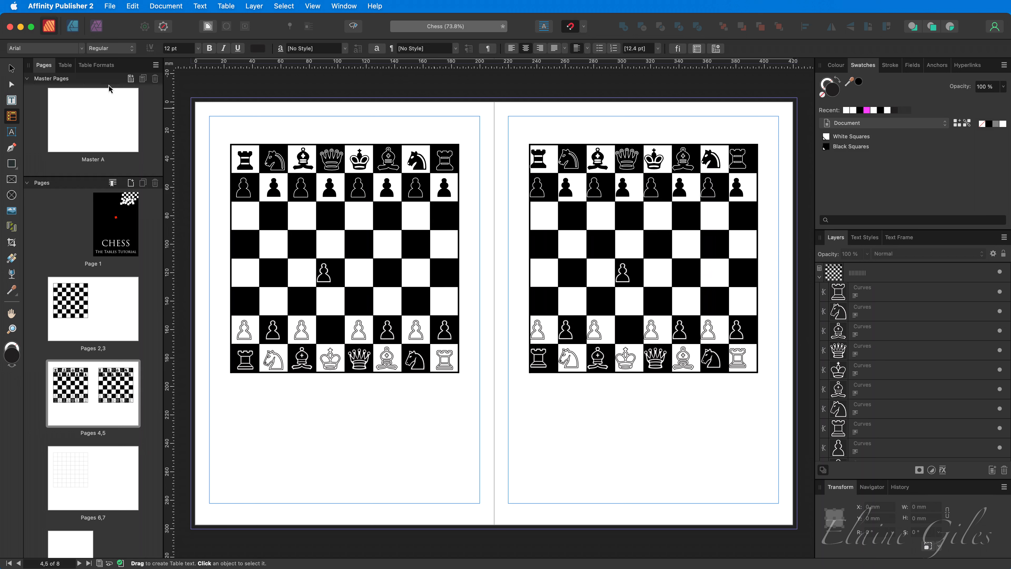
{"action": "left_click", "coordinate": [98, 66]}
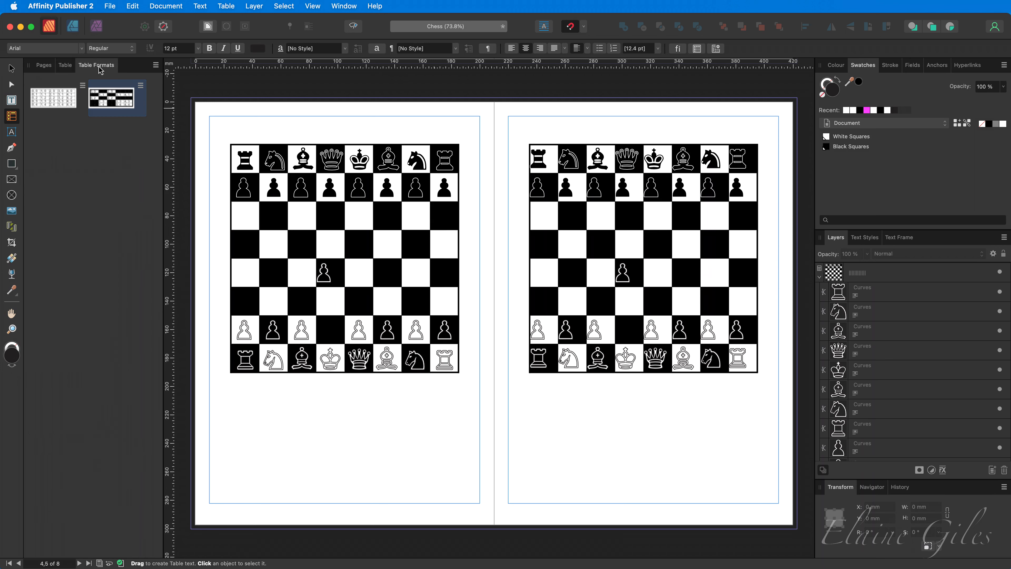
{"action": "left_click", "coordinate": [140, 86]}
{"action": "left_click", "coordinate": [147, 97]}
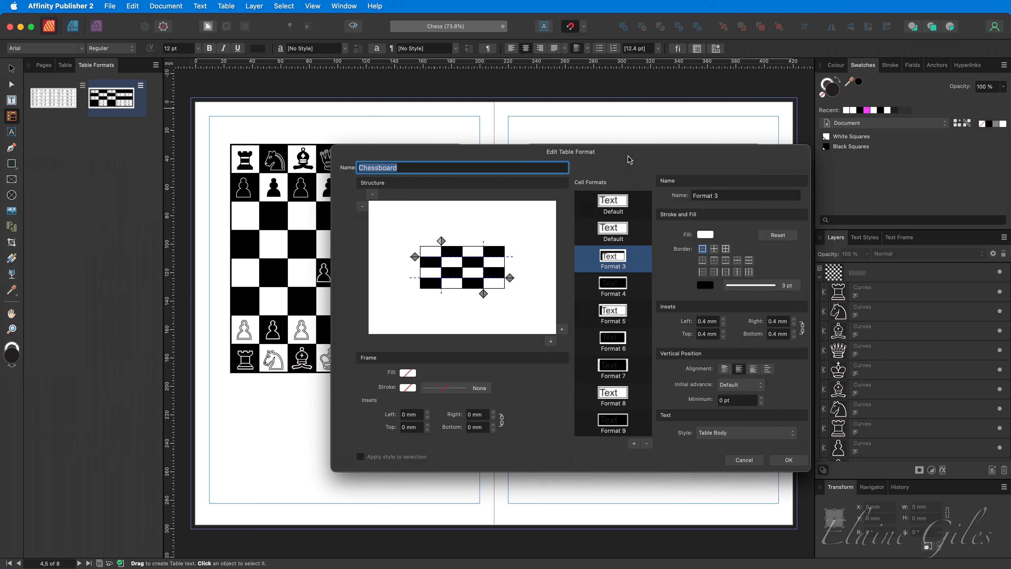
{"action": "left_click_drag", "start_coordinate": [629, 158], "coordinate": [559, 129]}
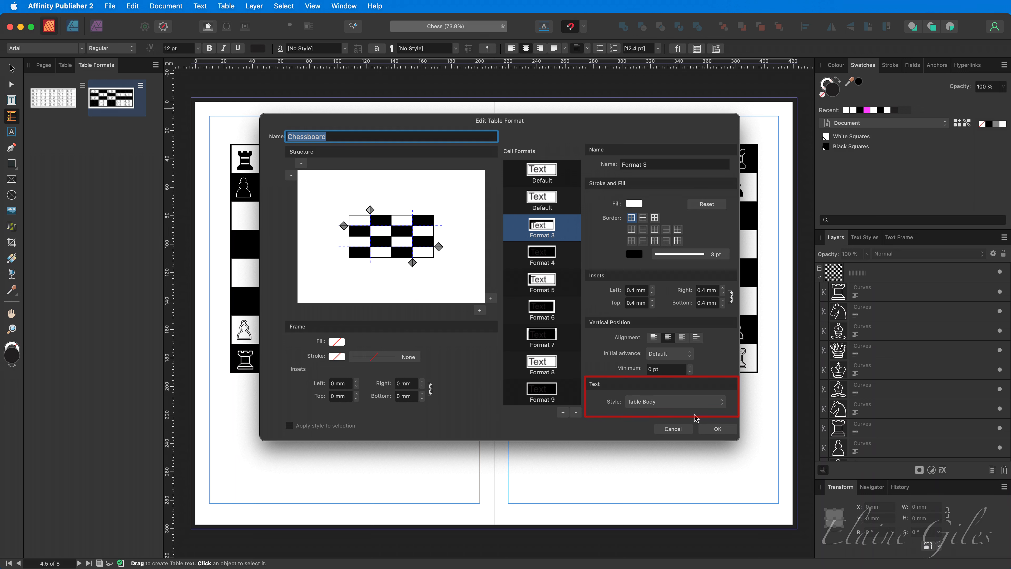
{"action": "left_click", "coordinate": [679, 429]}
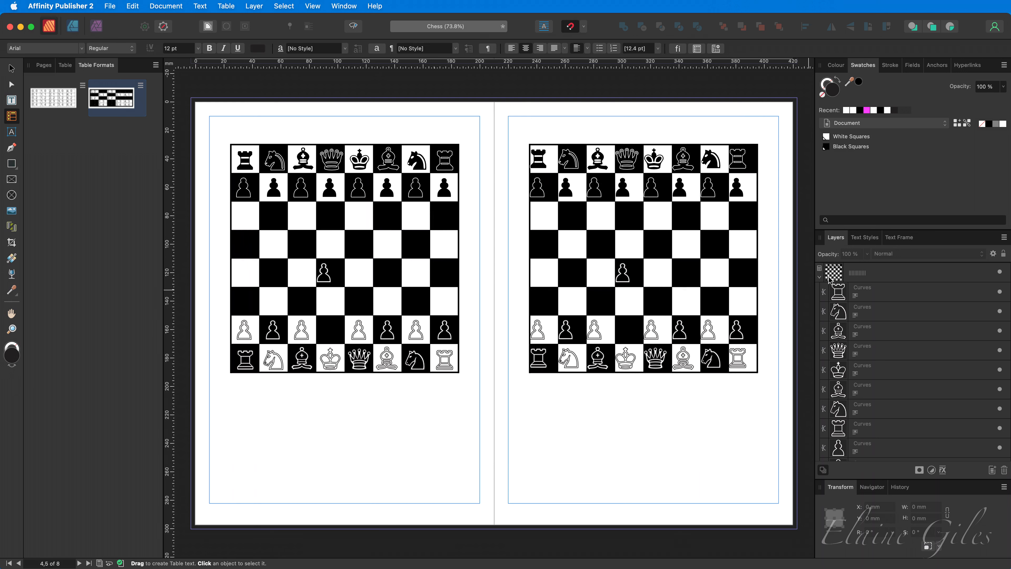
Step: Inspect the paragraph settings and parent style of the Table Body text style in its editor
{"action": "left_click", "coordinate": [865, 239]}
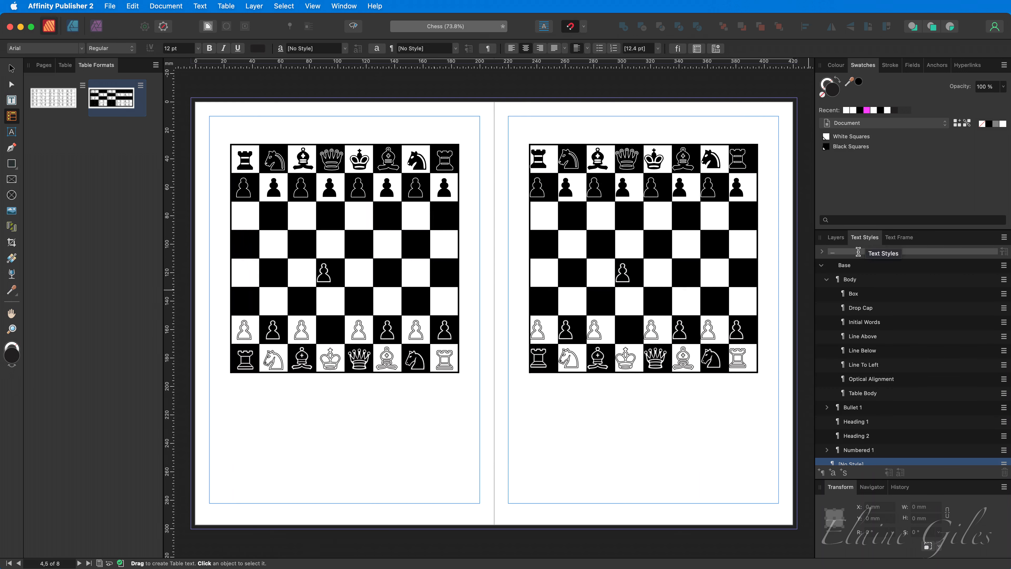
{"action": "left_click", "coordinate": [827, 281]}
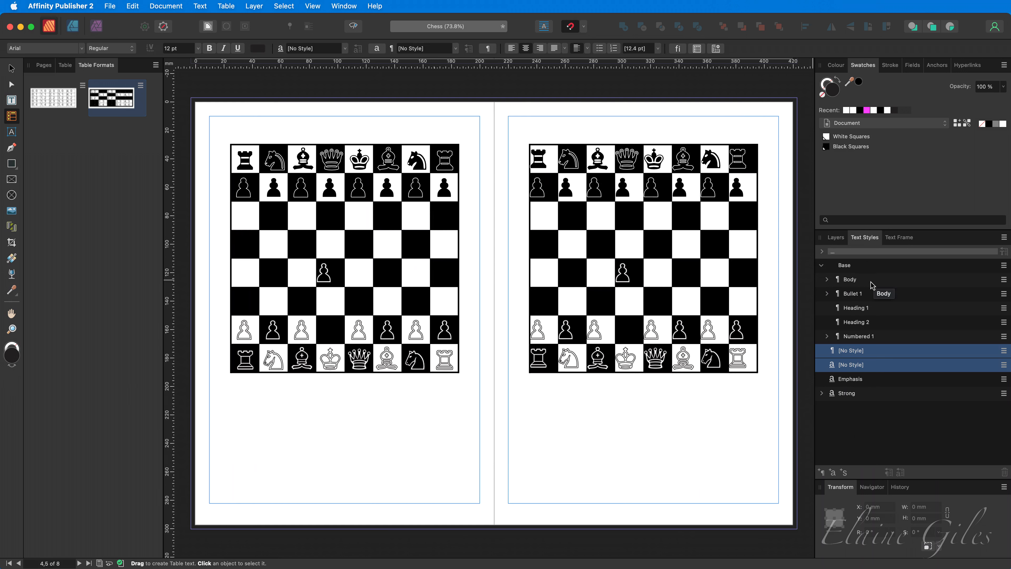
{"action": "left_click", "coordinate": [826, 281]}
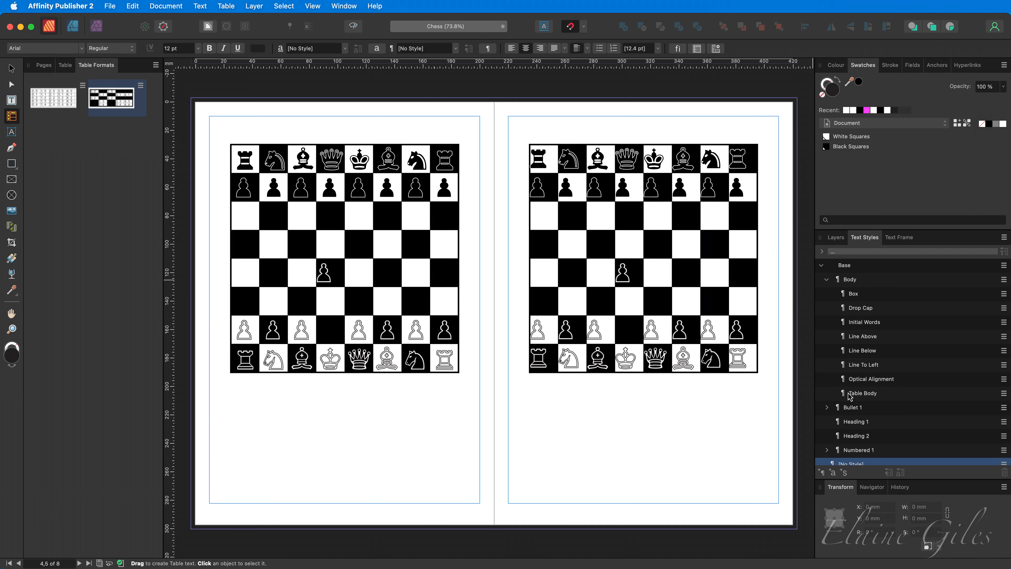
{"action": "right_click", "coordinate": [855, 397]}
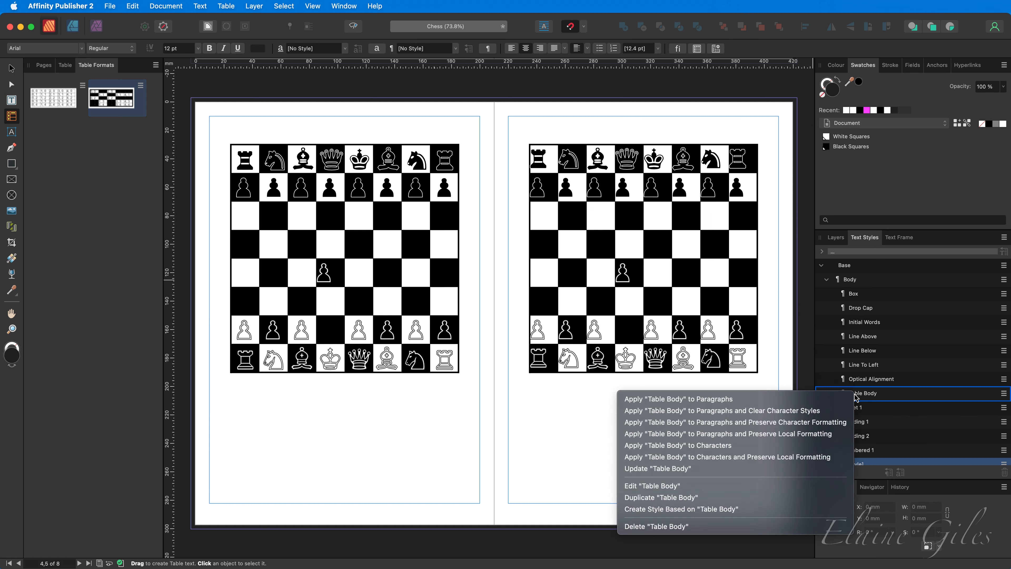
{"action": "left_click", "coordinate": [779, 482]}
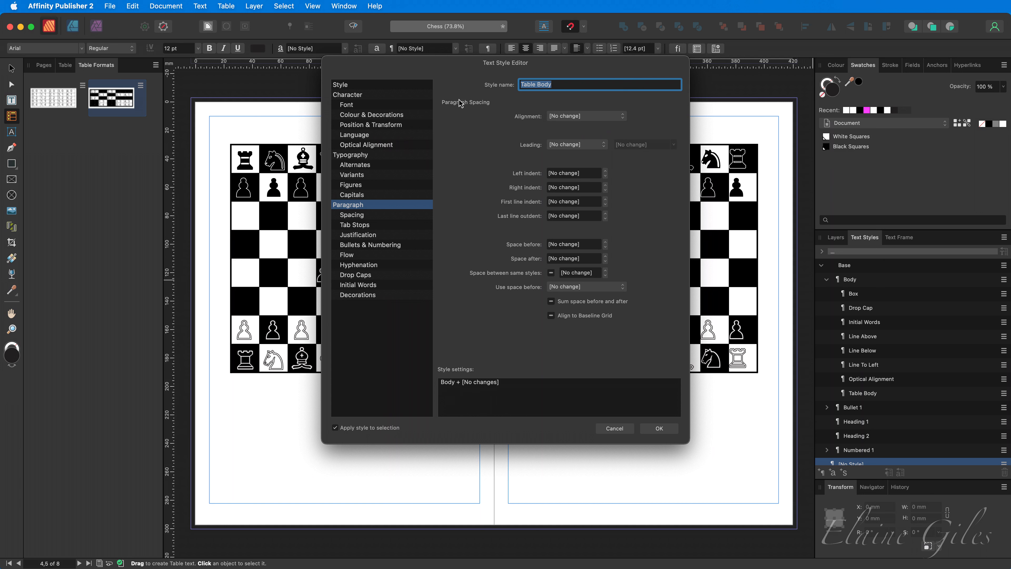
{"action": "left_click", "coordinate": [409, 87]}
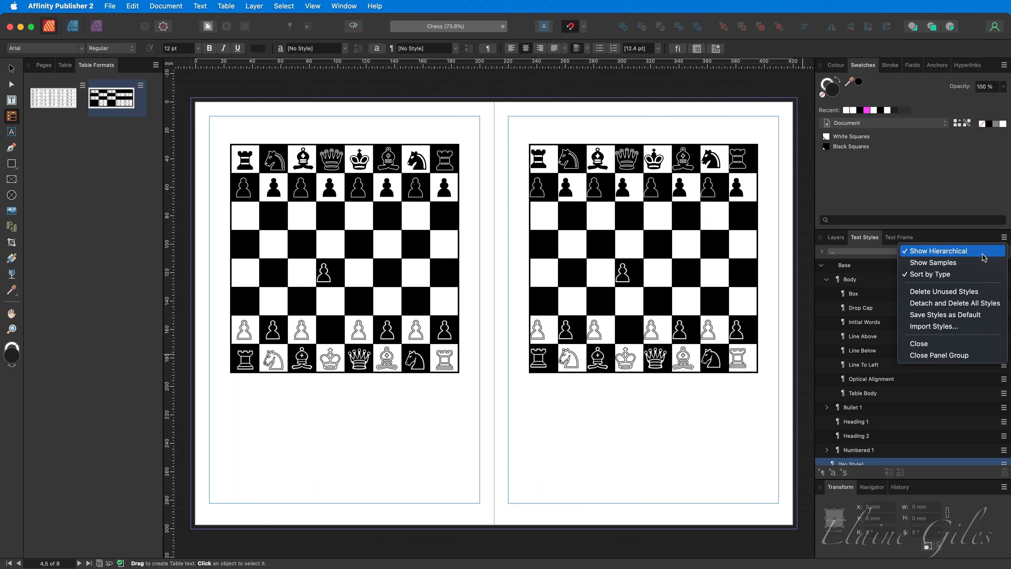
{"action": "left_click", "coordinate": [957, 235]}
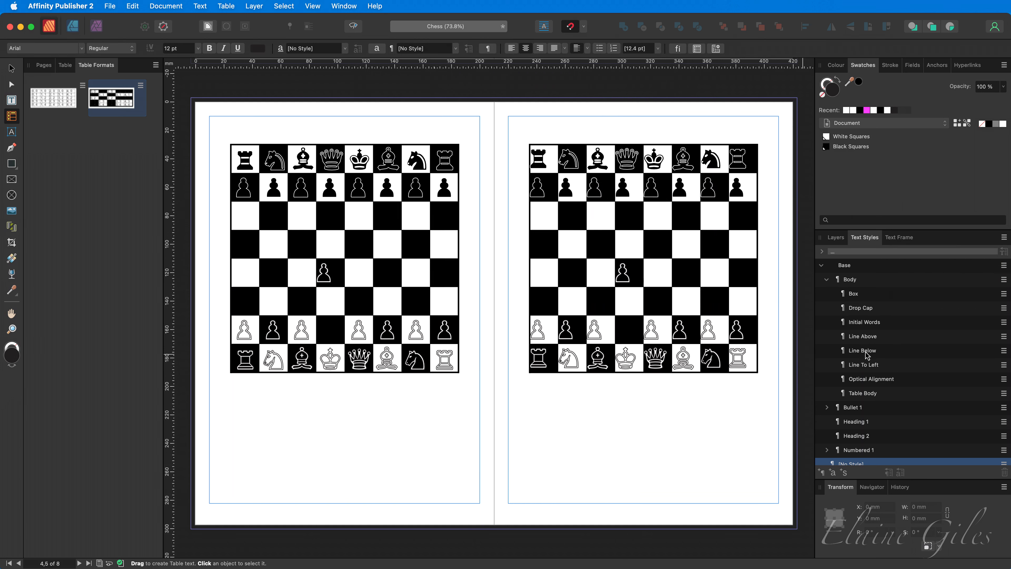
Step: Examine the Body text style's paragraph settings and the style it is based on, and cancel the editor
{"action": "right_click", "coordinate": [856, 282]}
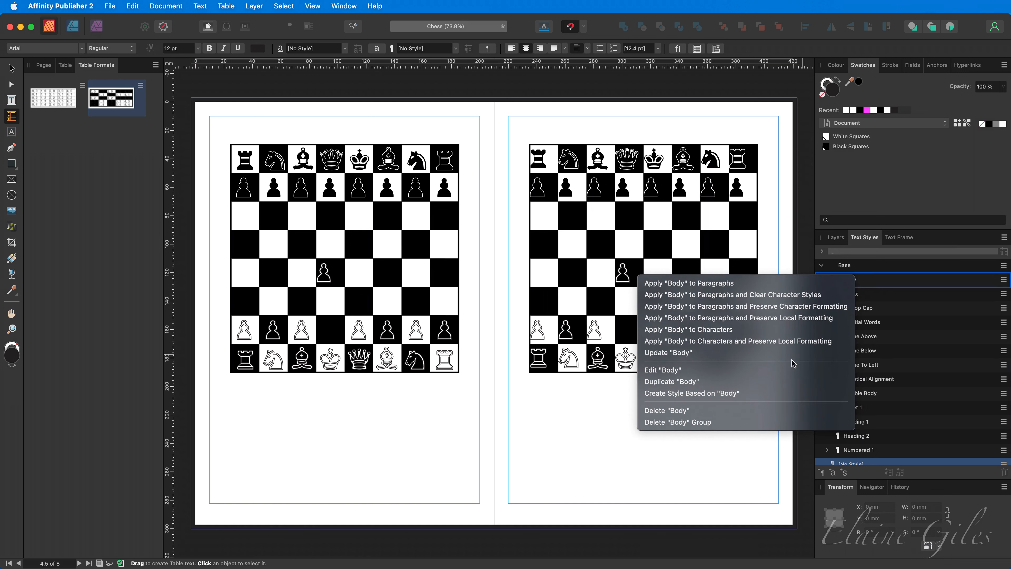
{"action": "left_click", "coordinate": [798, 371]}
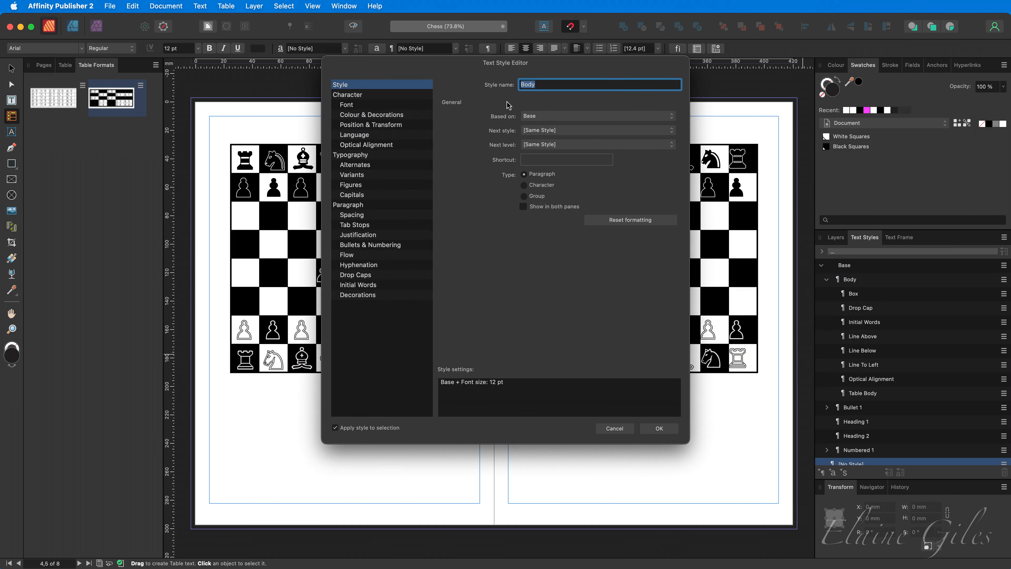
{"action": "left_click", "coordinate": [374, 206]}
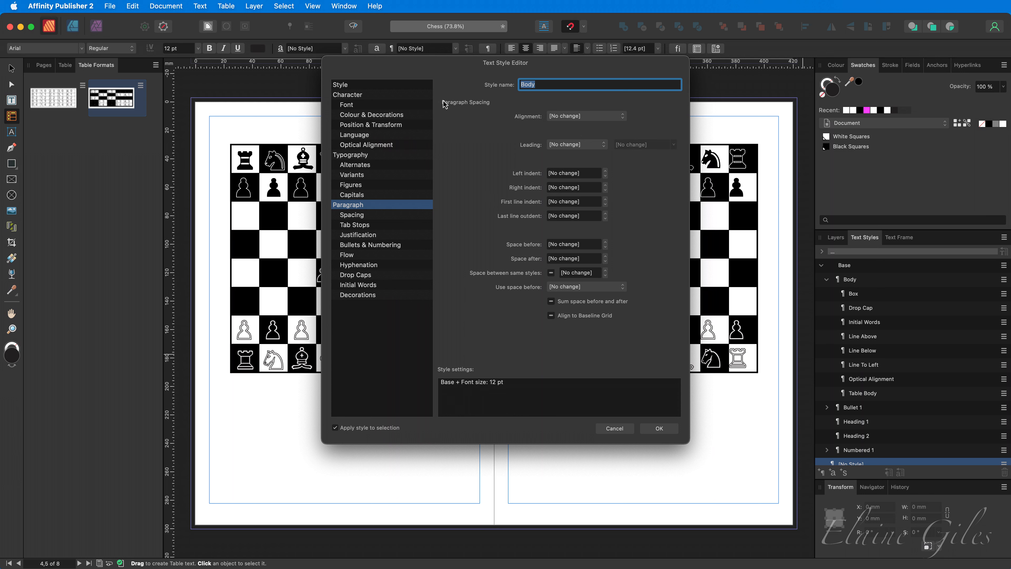
{"action": "left_click", "coordinate": [401, 85]}
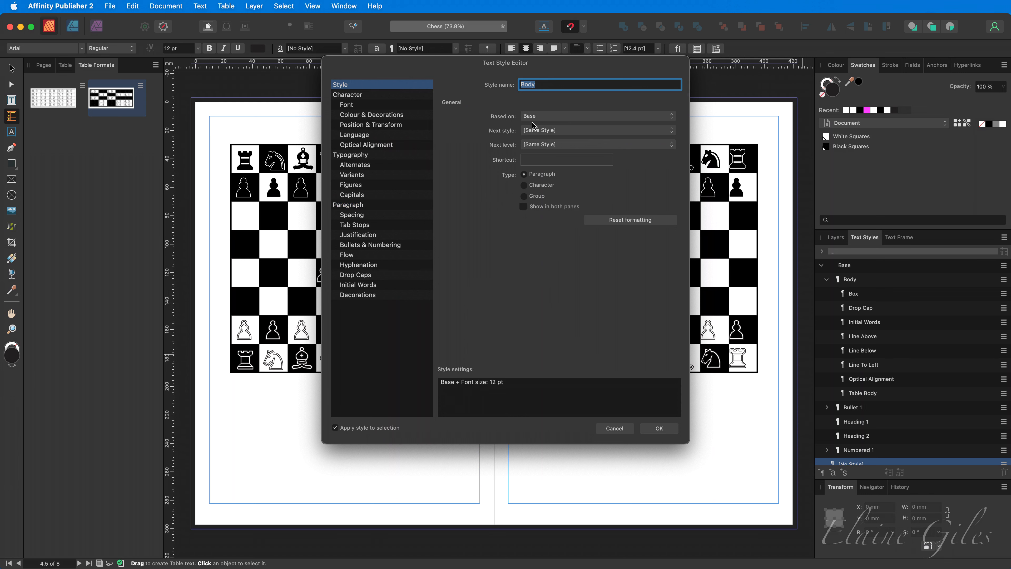
{"action": "left_click", "coordinate": [615, 428]}
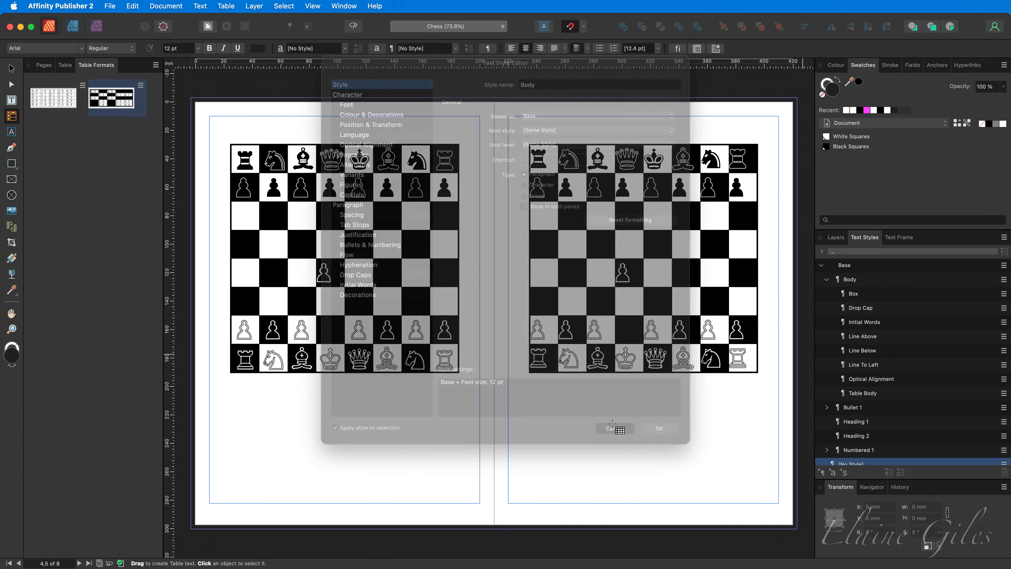
Step: Examine the Base text style's paragraph alignment and cancel the editor
{"action": "right_click", "coordinate": [868, 267]}
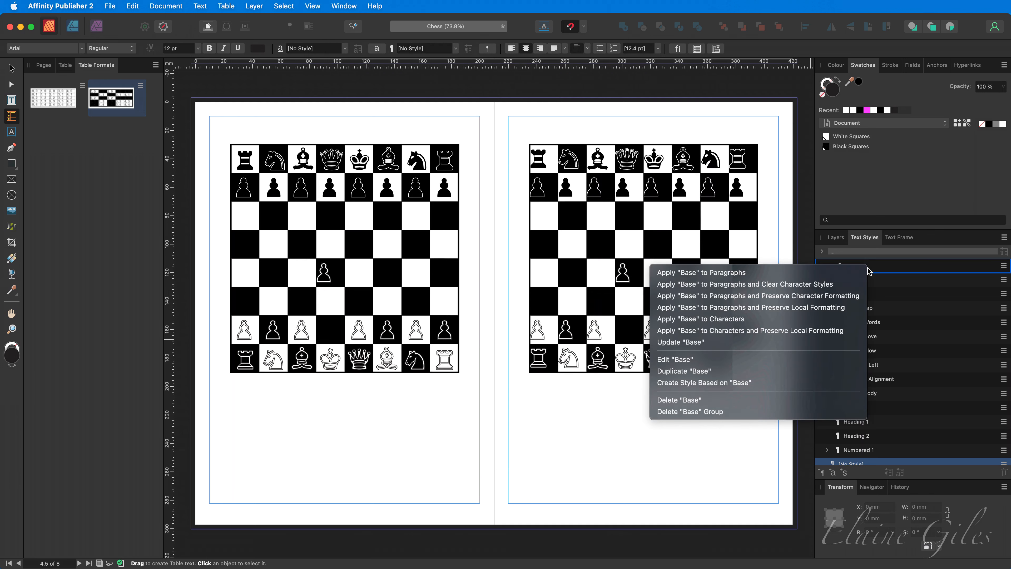
{"action": "left_click", "coordinate": [770, 359]}
{"action": "left_click", "coordinate": [390, 206]}
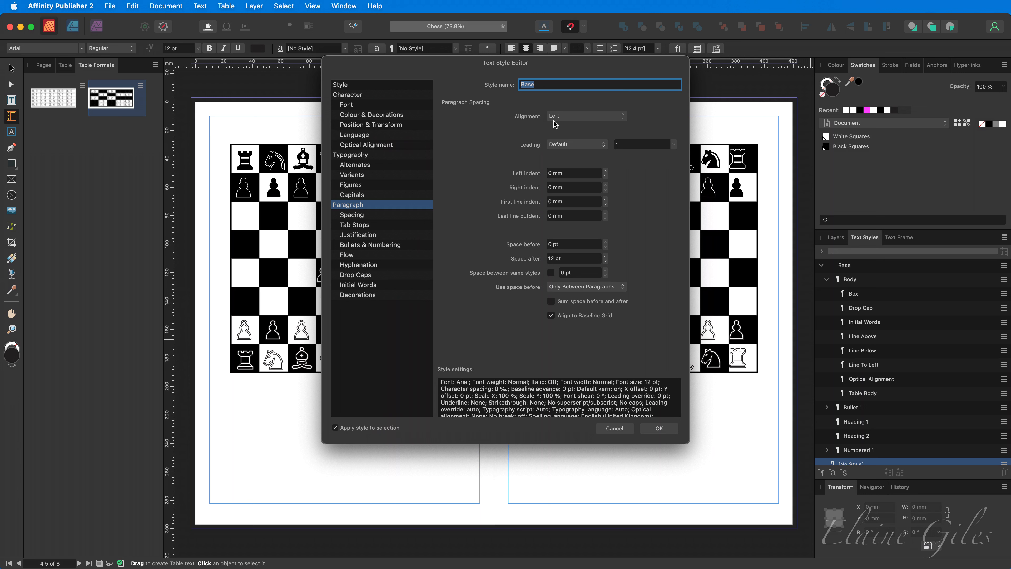
{"action": "left_click", "coordinate": [616, 428]}
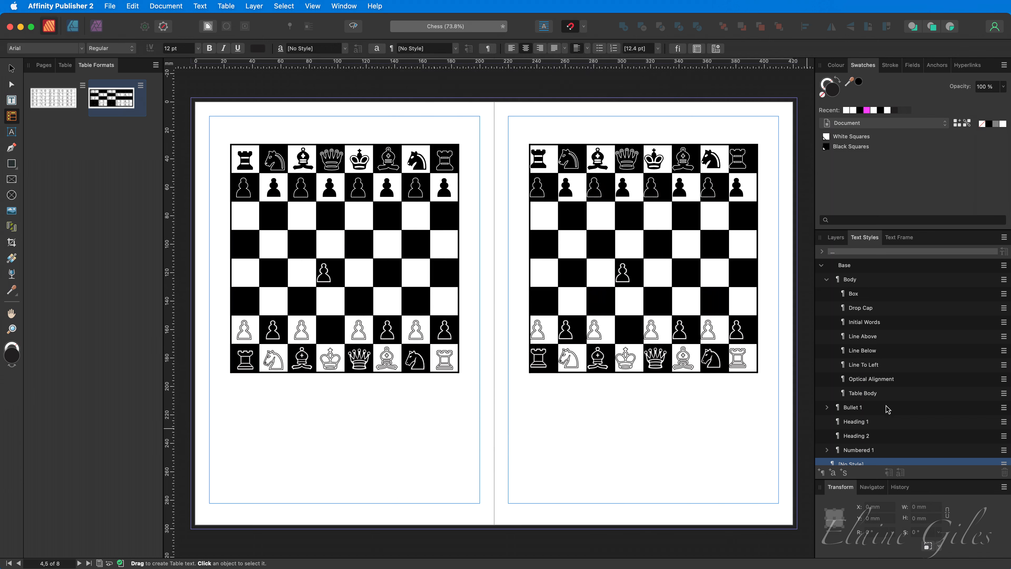
Step: Edit the Table Body text style so its paragraph alignment is Centre
{"action": "right_click", "coordinate": [872, 394]}
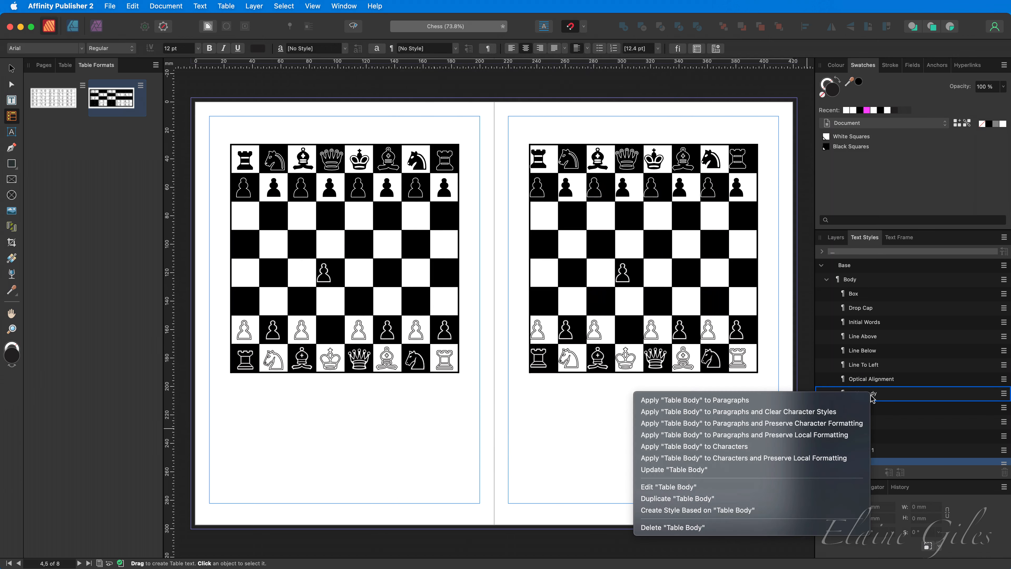
{"action": "left_click", "coordinate": [773, 487]}
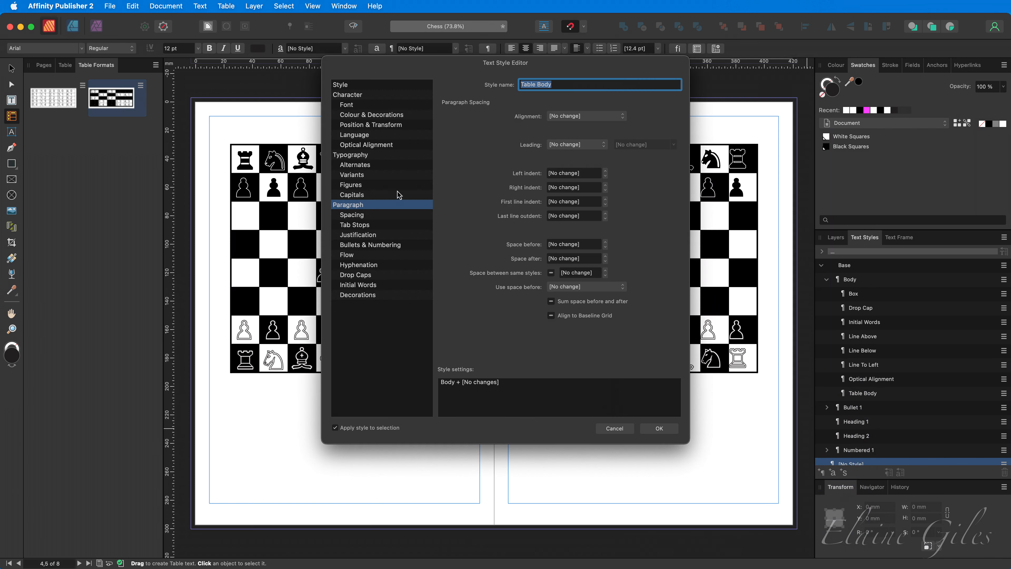
{"action": "left_click", "coordinate": [598, 119]}
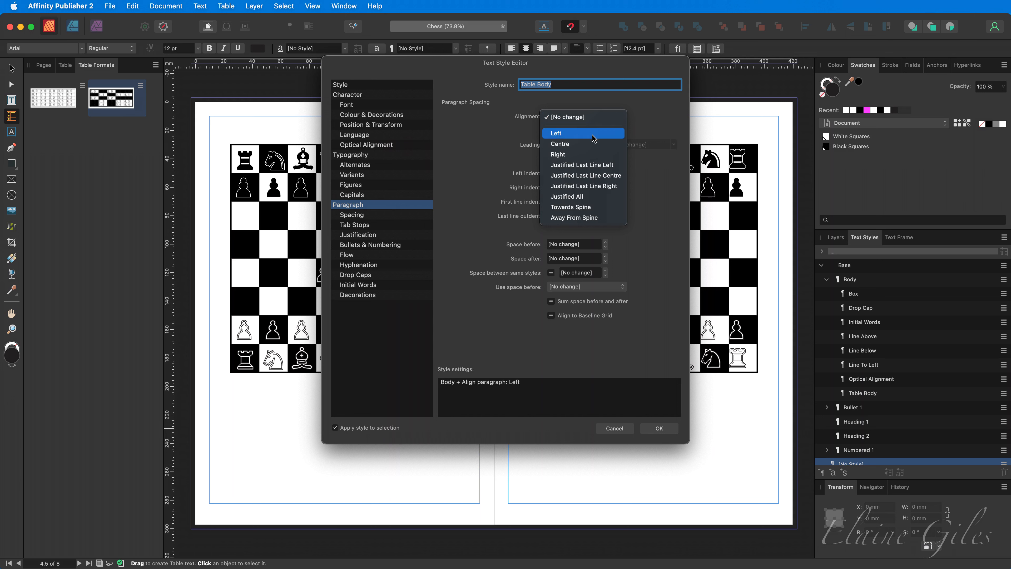
{"action": "left_click", "coordinate": [591, 145]}
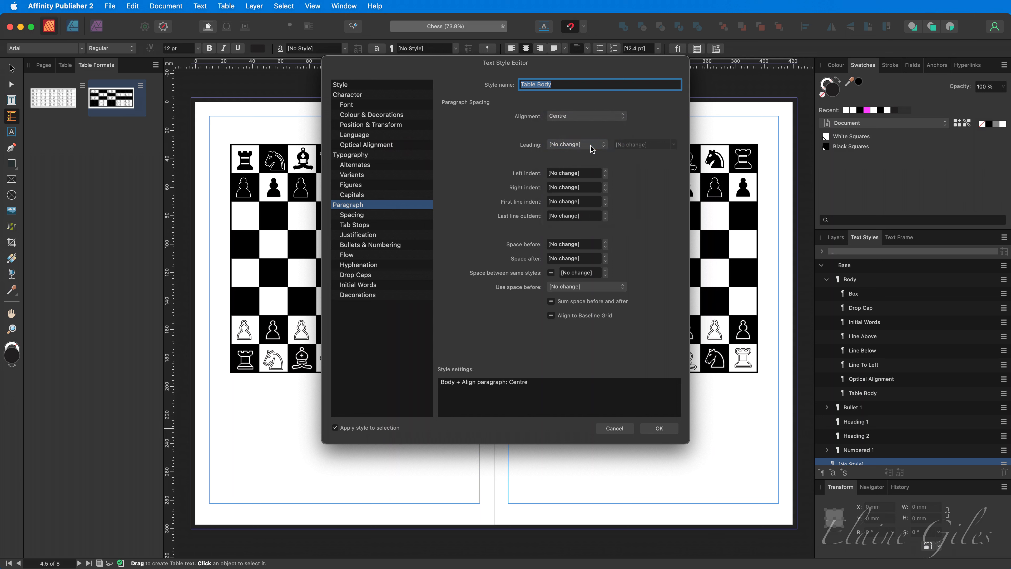
{"action": "left_click", "coordinate": [659, 428]}
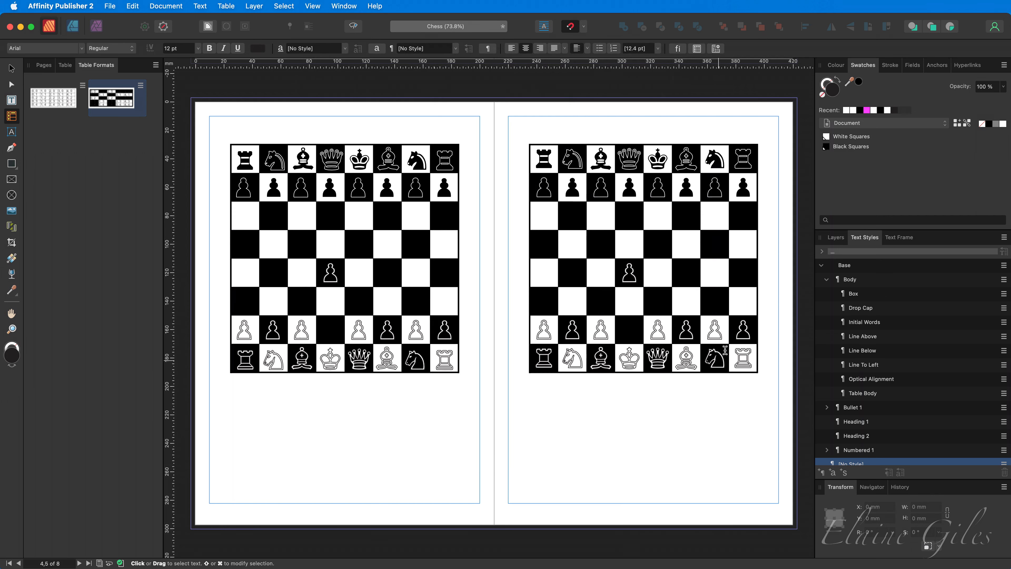
Step: Enter an X in cell E5 of both chessboard tables on pages 4 and 5
{"action": "left_click", "coordinate": [355, 272]}
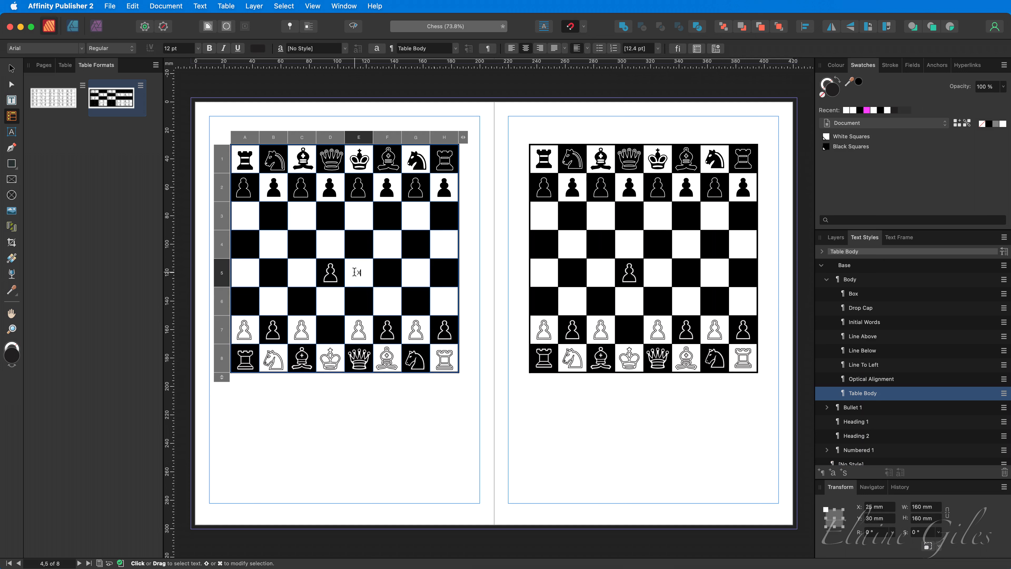
{"action": "key", "text": "Escape"}
{"action": "left_click", "coordinate": [660, 273]}
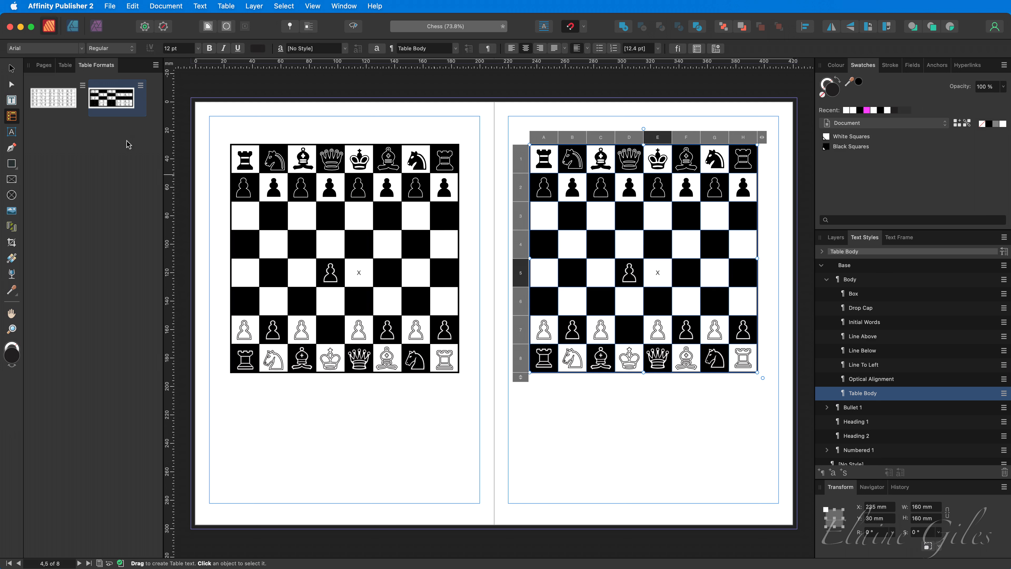
Step: Apply the Chessboard table format to the plain 8 by 8 table on pages 6 and 7
{"action": "left_click", "coordinate": [45, 66]}
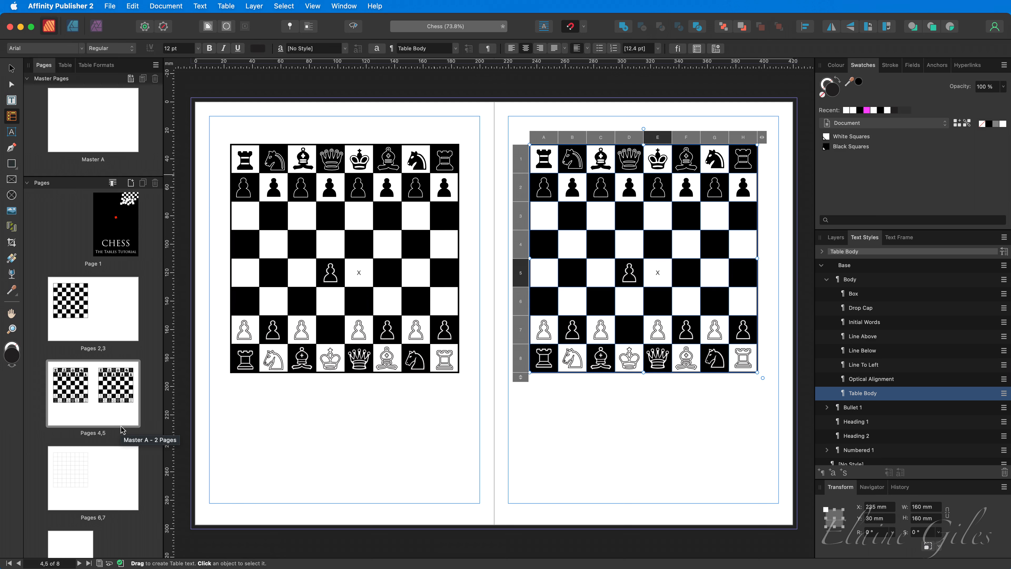
{"action": "left_click", "coordinate": [79, 473]}
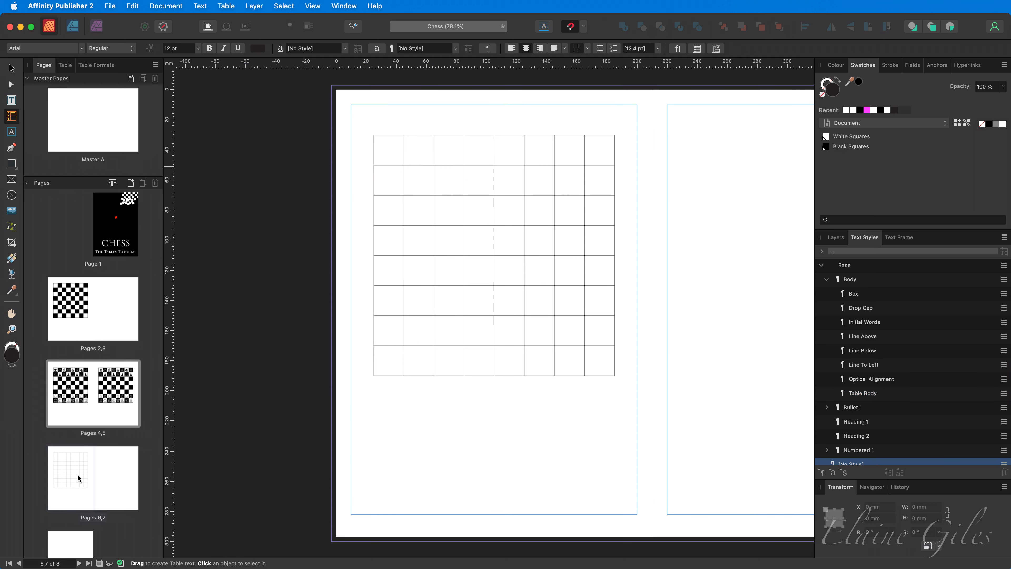
{"action": "left_click", "coordinate": [454, 278]}
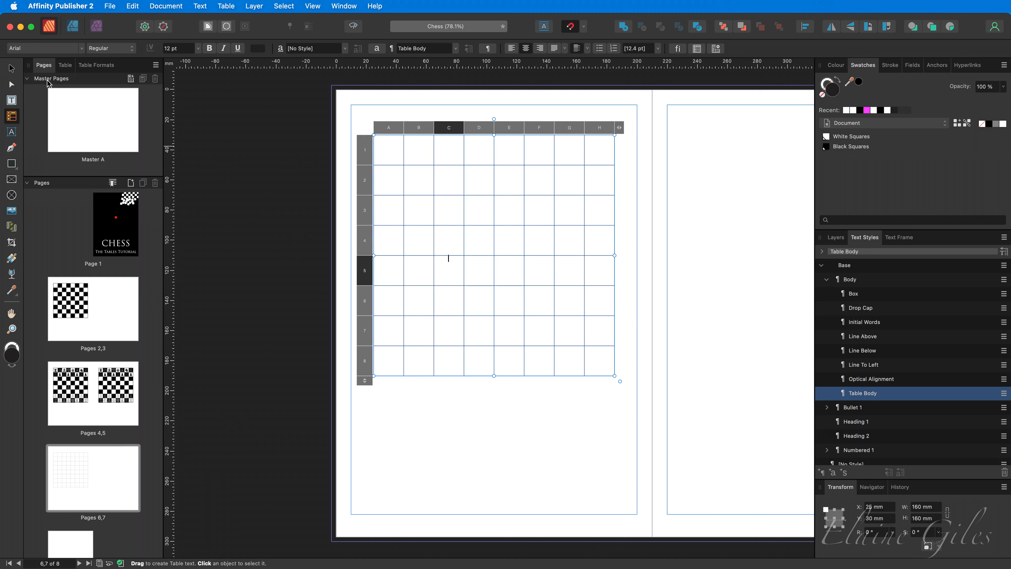
{"action": "left_click", "coordinate": [11, 68]}
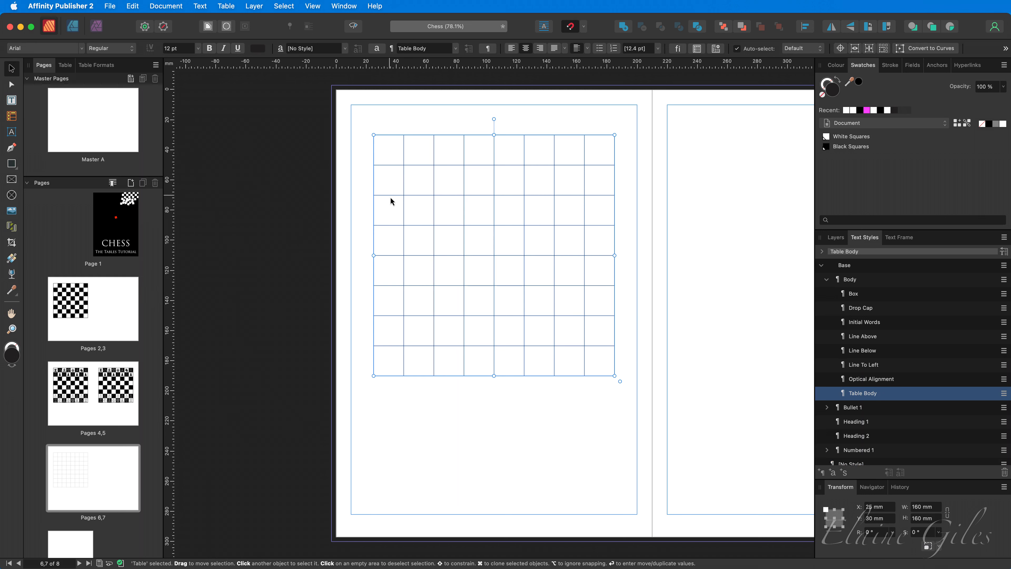
{"action": "left_click", "coordinate": [99, 67]}
{"action": "left_click", "coordinate": [141, 91]}
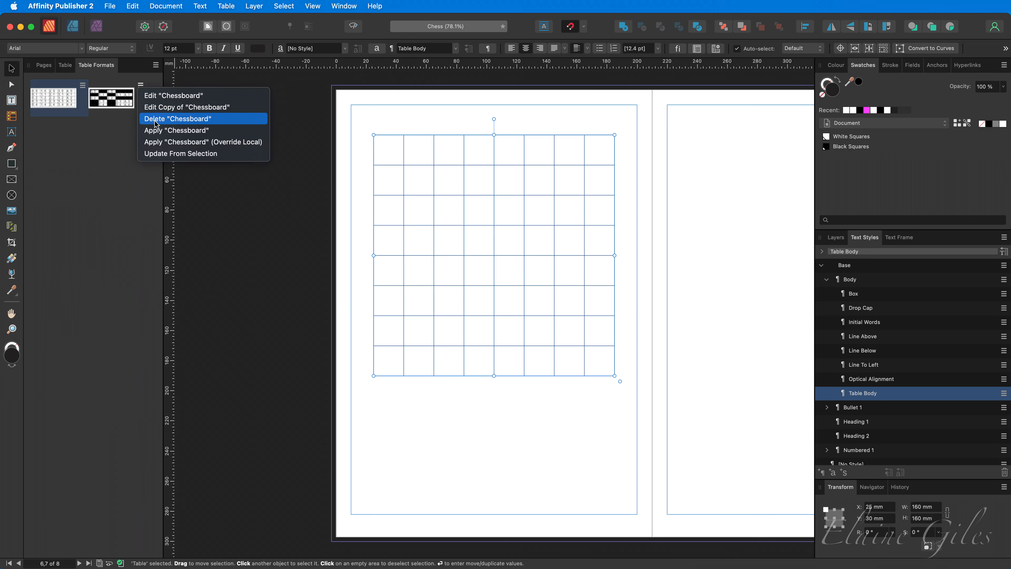
{"action": "left_click", "coordinate": [175, 130]}
Step: Return to pages 4 and 5 and change the Black Squares global colour to green, hex 00B300
{"action": "left_click", "coordinate": [44, 65]}
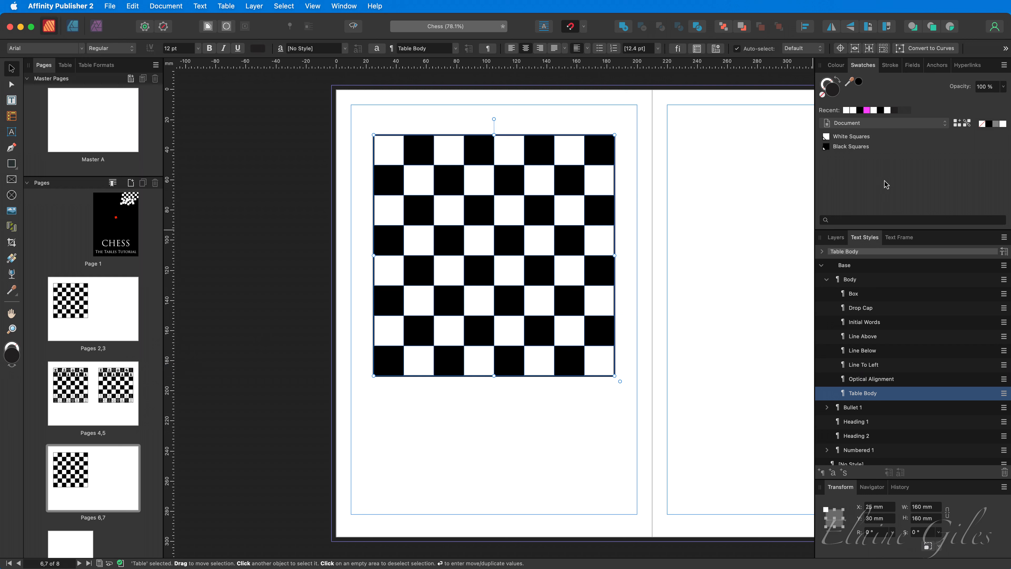
{"action": "left_click", "coordinate": [94, 412]}
{"action": "right_click", "coordinate": [862, 150]}
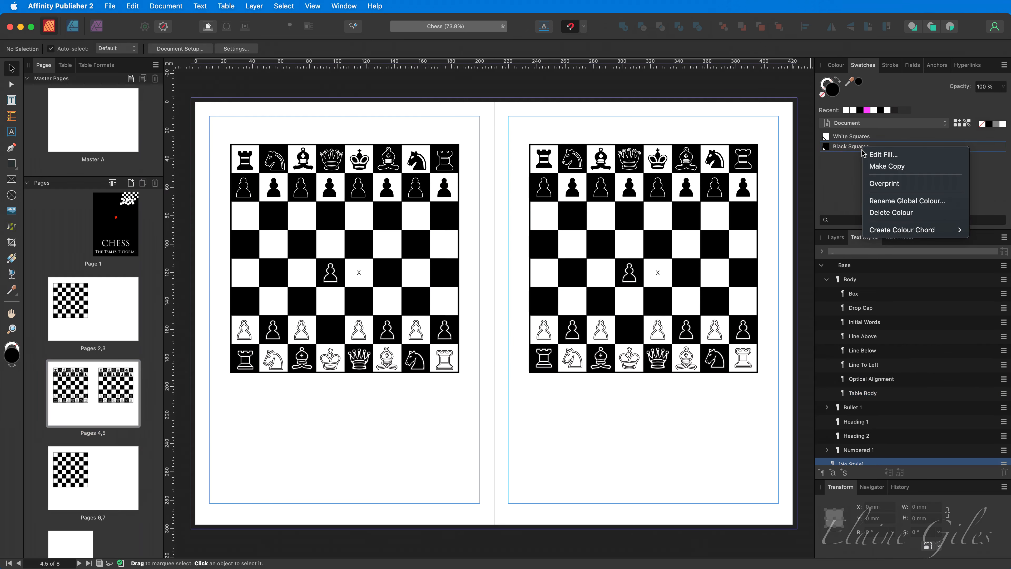
{"action": "left_click", "coordinate": [883, 156]}
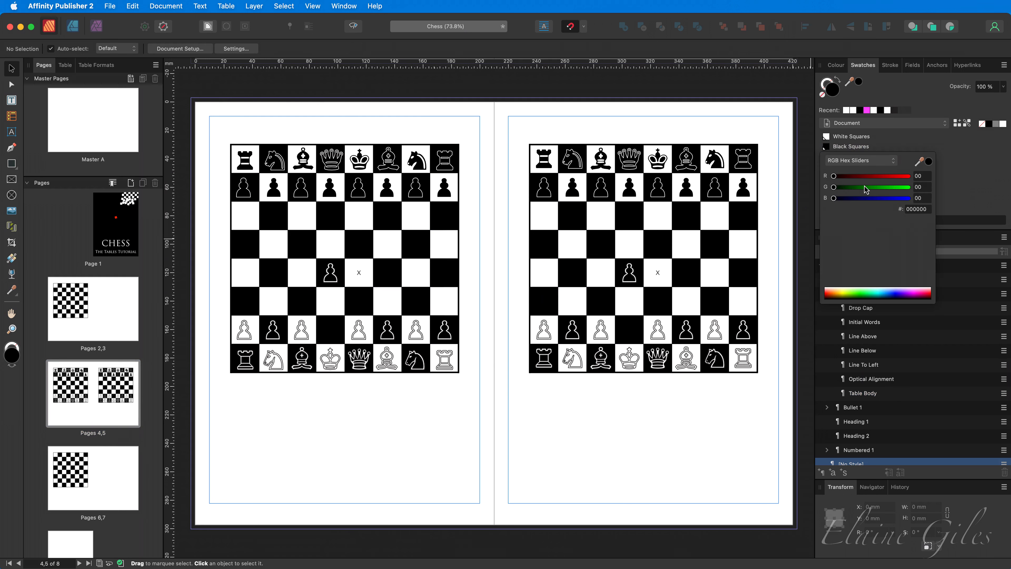
{"action": "left_click_drag", "start_coordinate": [866, 191], "coordinate": [885, 188]}
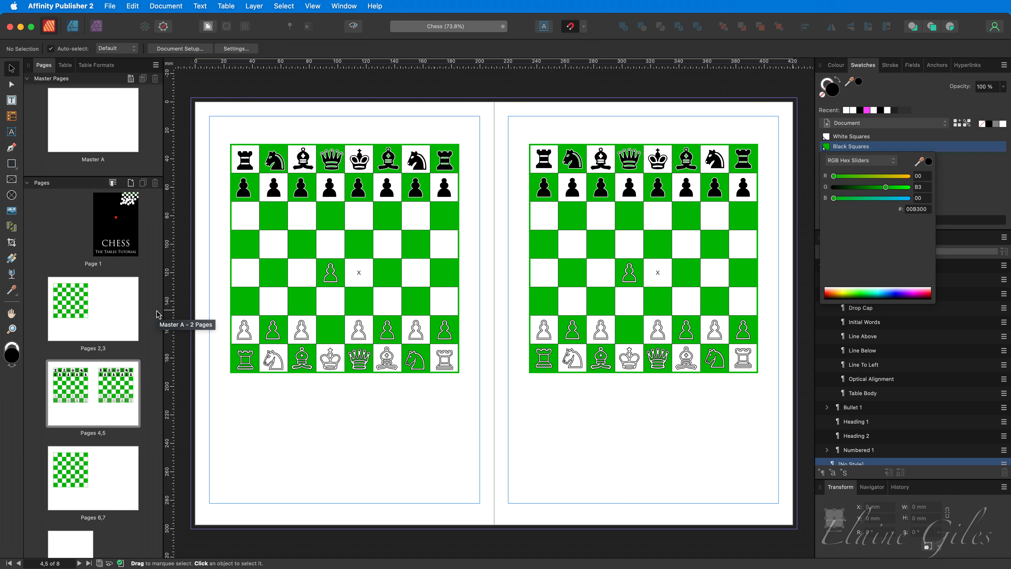
{"action": "left_click", "coordinate": [967, 187]}
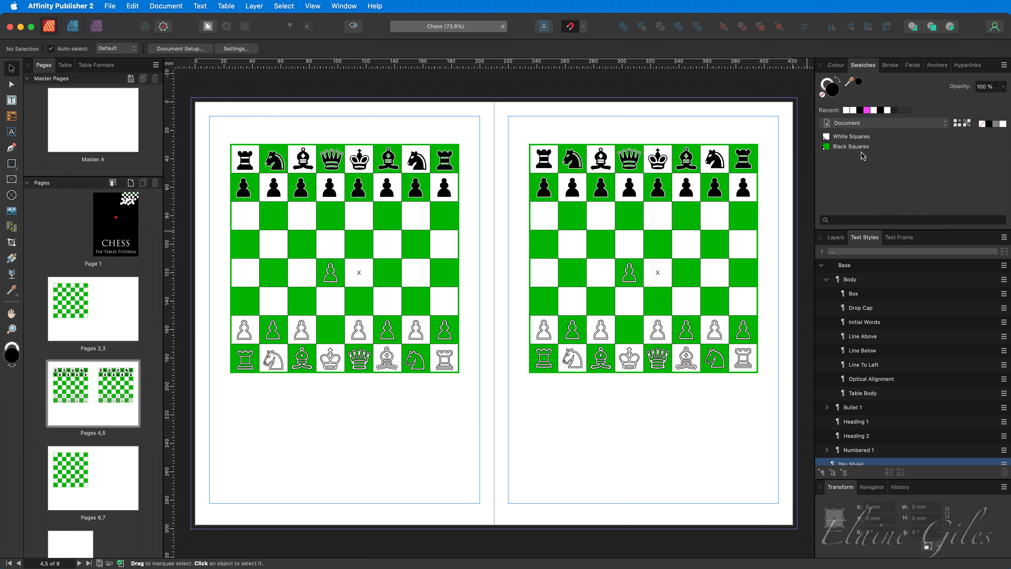
Step: Change the White Squares global colour to pale yellow, hex FFFF73
{"action": "right_click", "coordinate": [855, 140]}
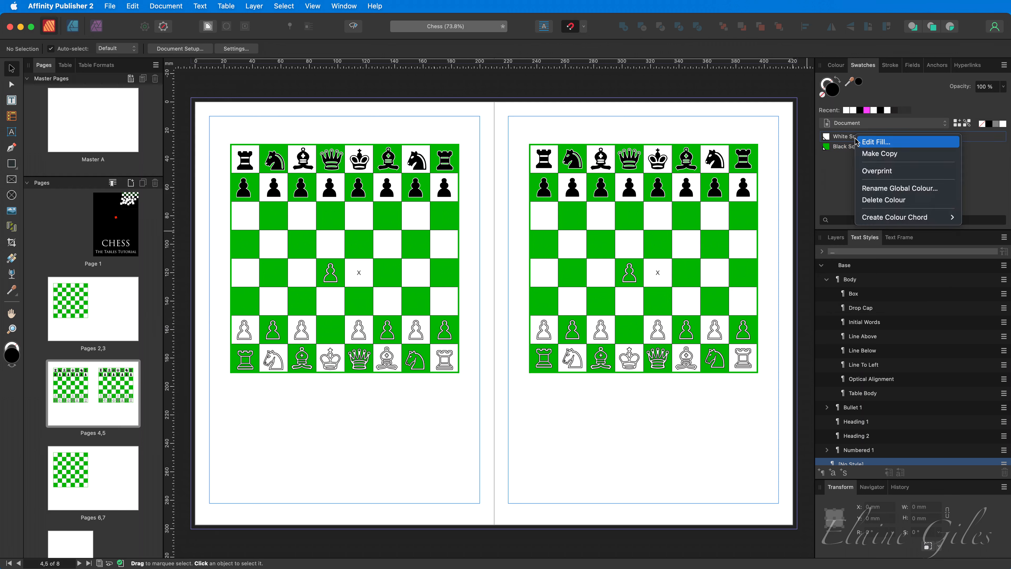
{"action": "left_click", "coordinate": [873, 145]}
{"action": "left_click_drag", "start_coordinate": [883, 188], "coordinate": [869, 194]}
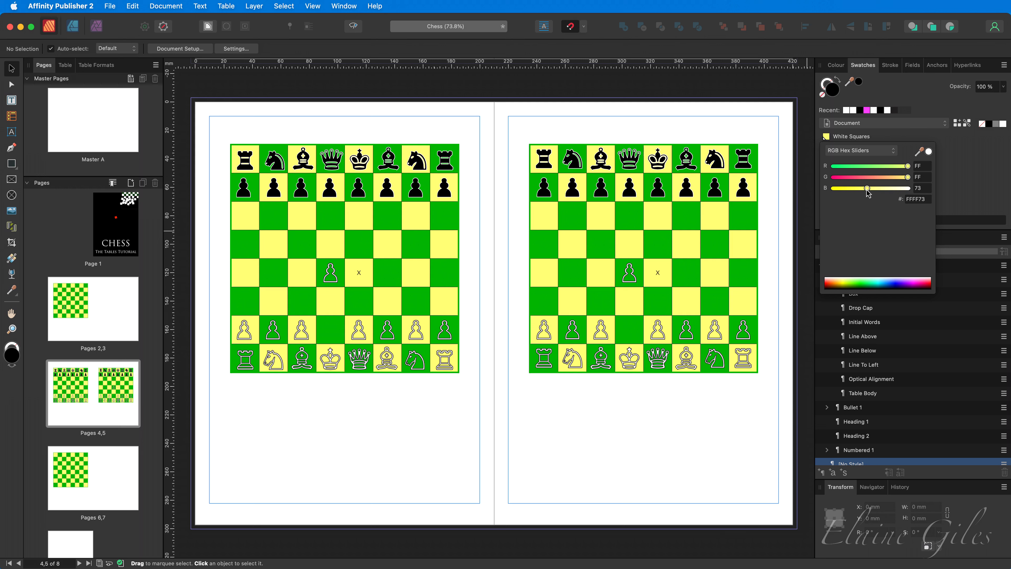
{"action": "left_click", "coordinate": [956, 177]}
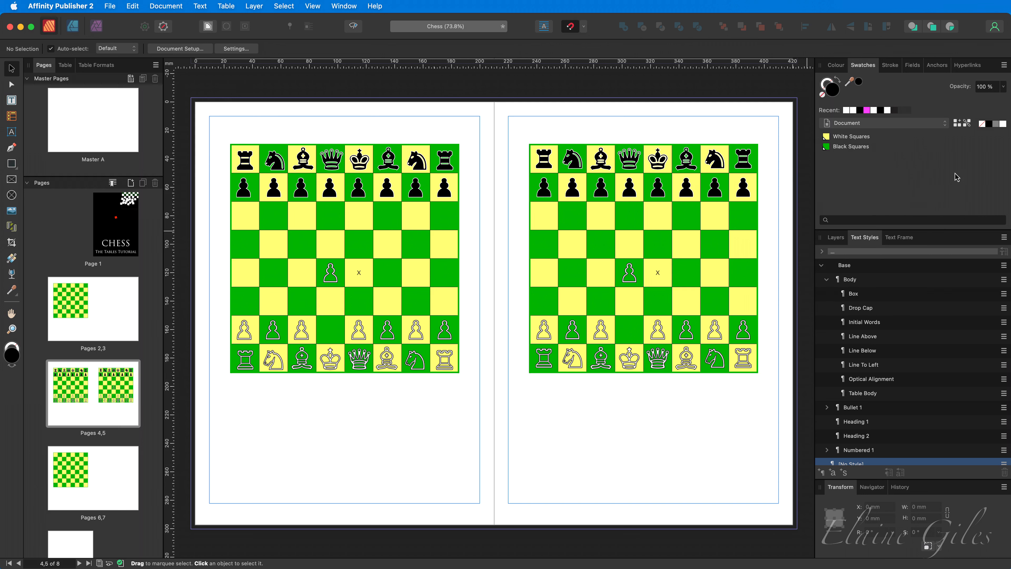
Step: Give the Chessboard table format's frame a solid magenta stroke 7 pt wide
{"action": "left_click", "coordinate": [103, 67]}
{"action": "left_click", "coordinate": [141, 84]}
{"action": "left_click", "coordinate": [159, 100]}
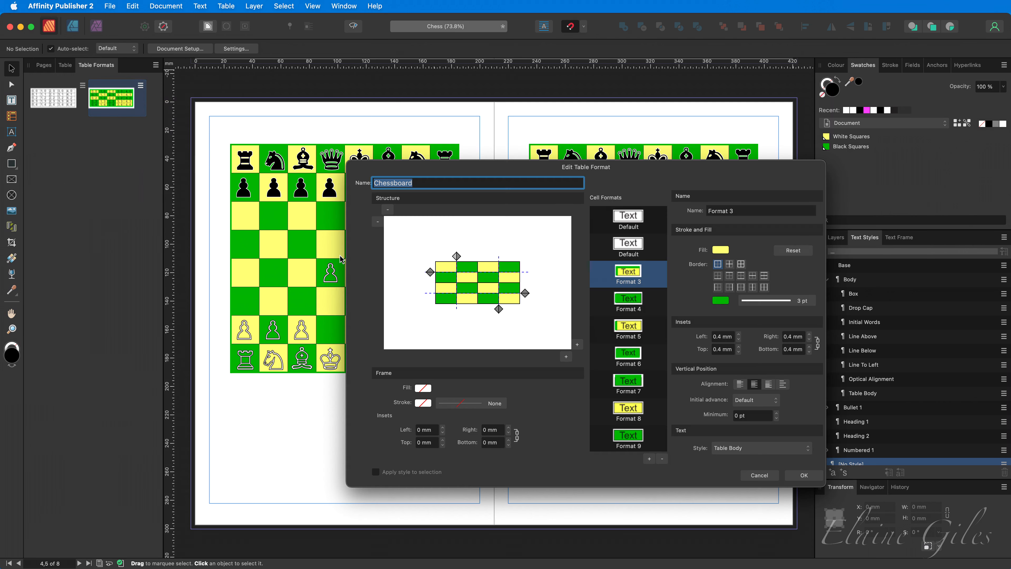
{"action": "left_click_drag", "start_coordinate": [643, 178], "coordinate": [548, 123]}
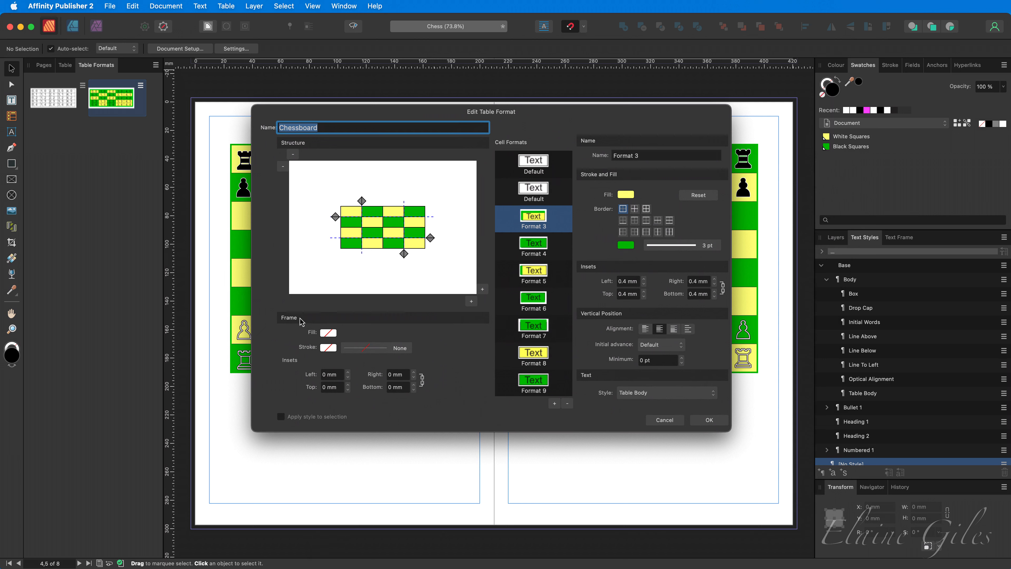
{"action": "left_click", "coordinate": [324, 348]}
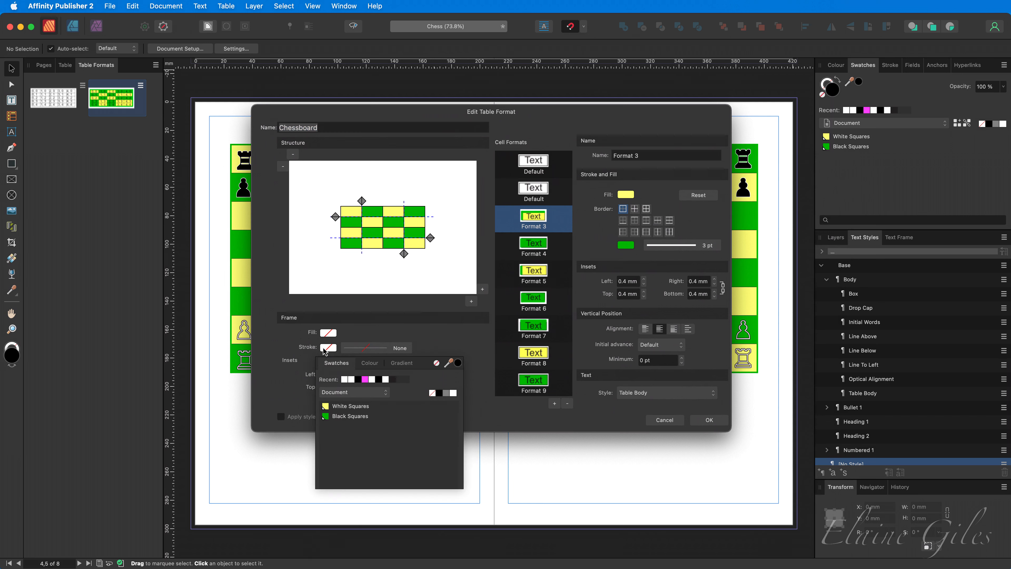
{"action": "left_click", "coordinate": [367, 379]}
{"action": "left_click", "coordinate": [400, 349]}
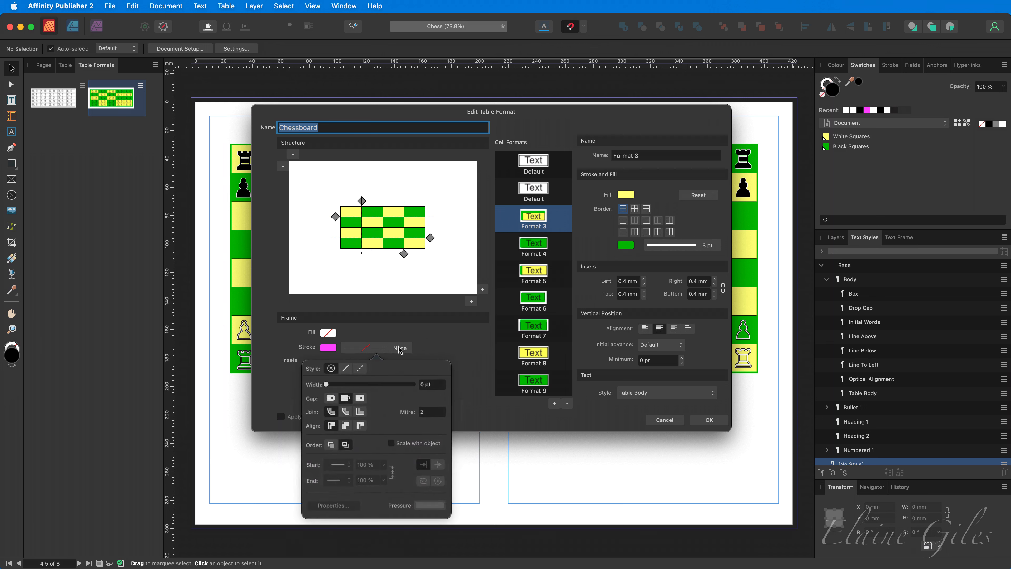
{"action": "left_click", "coordinate": [345, 370]}
{"action": "left_click_drag", "start_coordinate": [332, 384], "coordinate": [359, 385]}
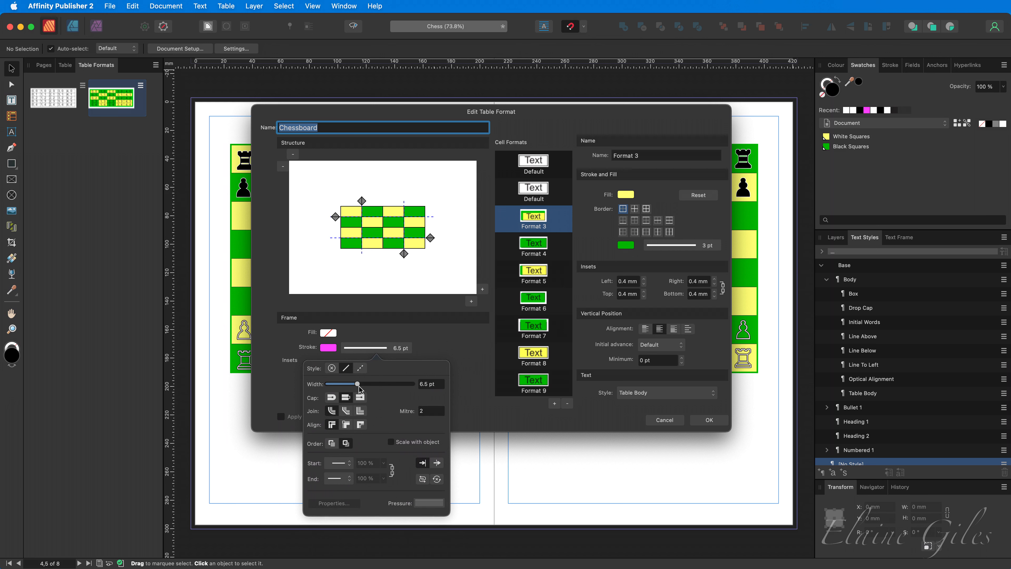
{"action": "left_click", "coordinate": [459, 352]}
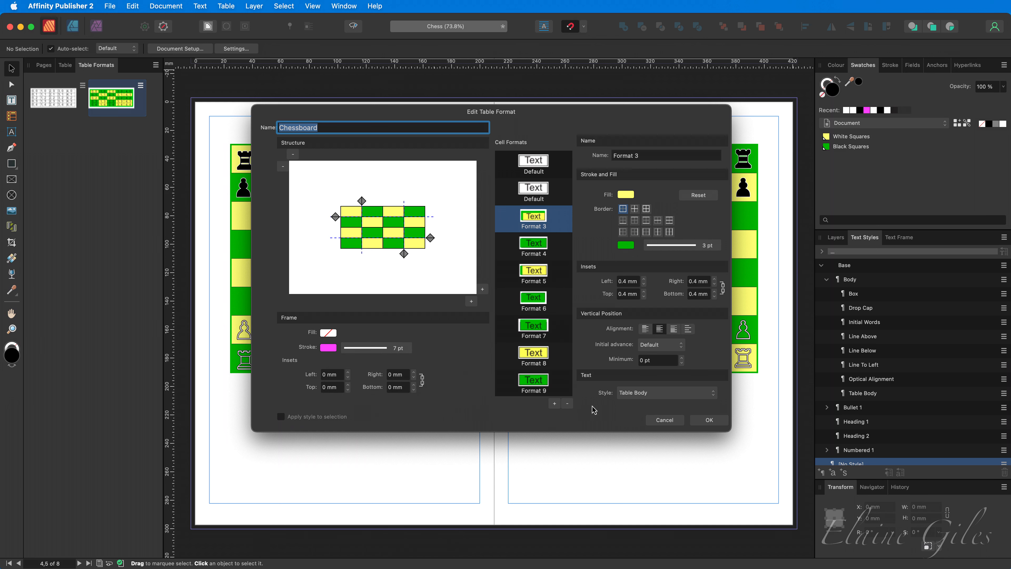
{"action": "left_click", "coordinate": [707, 421]}
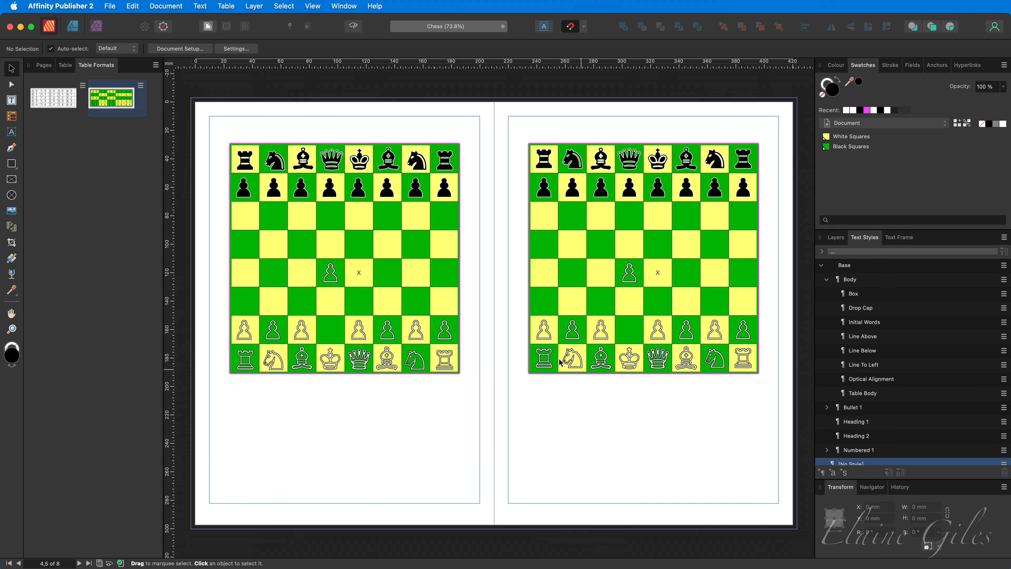
Step: Increase the frame stroke width of the Chessboard table format to 42 pt
{"action": "left_click", "coordinate": [140, 86]}
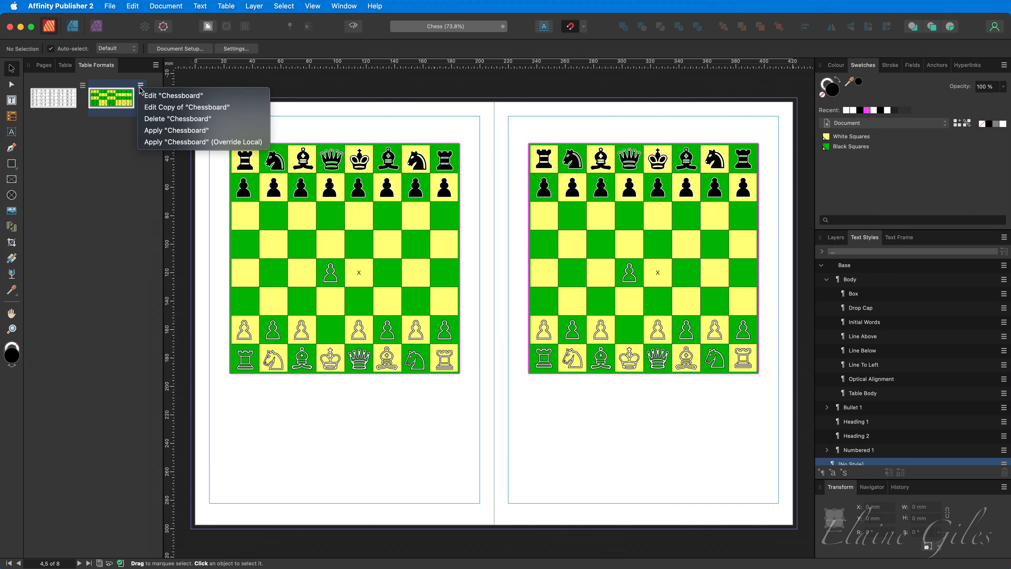
{"action": "left_click", "coordinate": [156, 95]}
{"action": "left_click", "coordinate": [490, 425]}
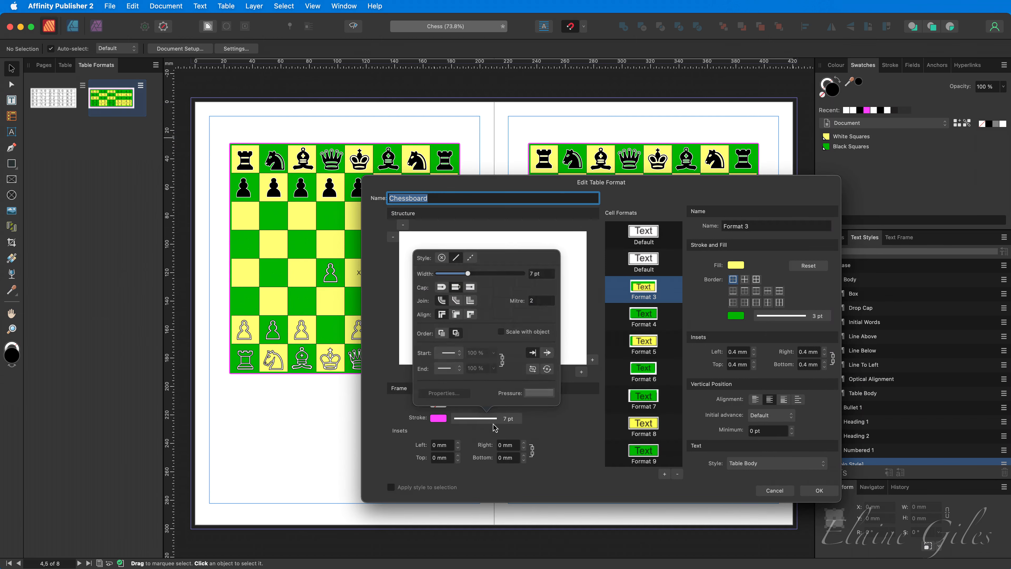
{"action": "left_click", "coordinate": [489, 274]}
{"action": "left_click_drag", "start_coordinate": [494, 274], "coordinate": [500, 274]}
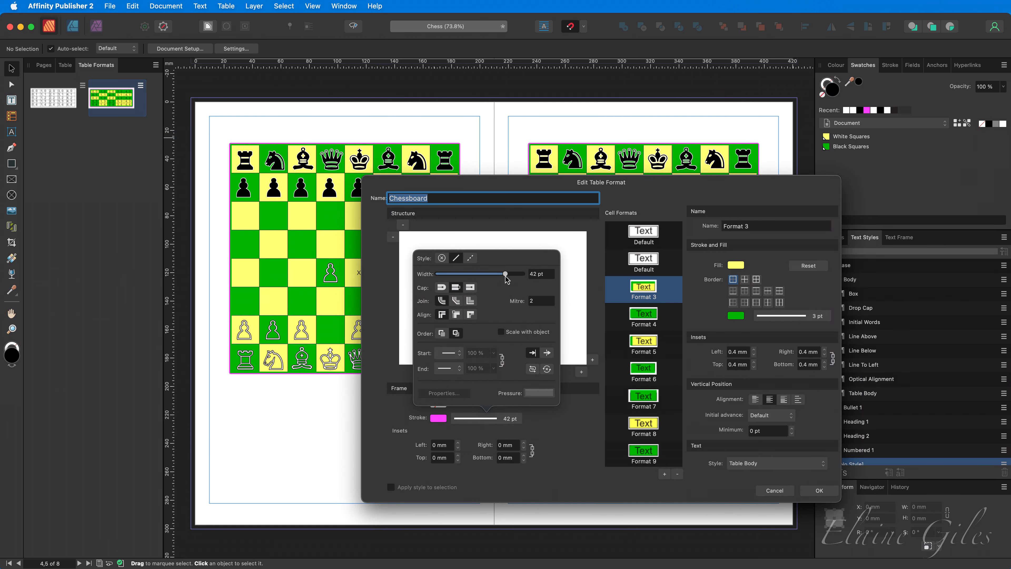
{"action": "left_click", "coordinate": [806, 493]}
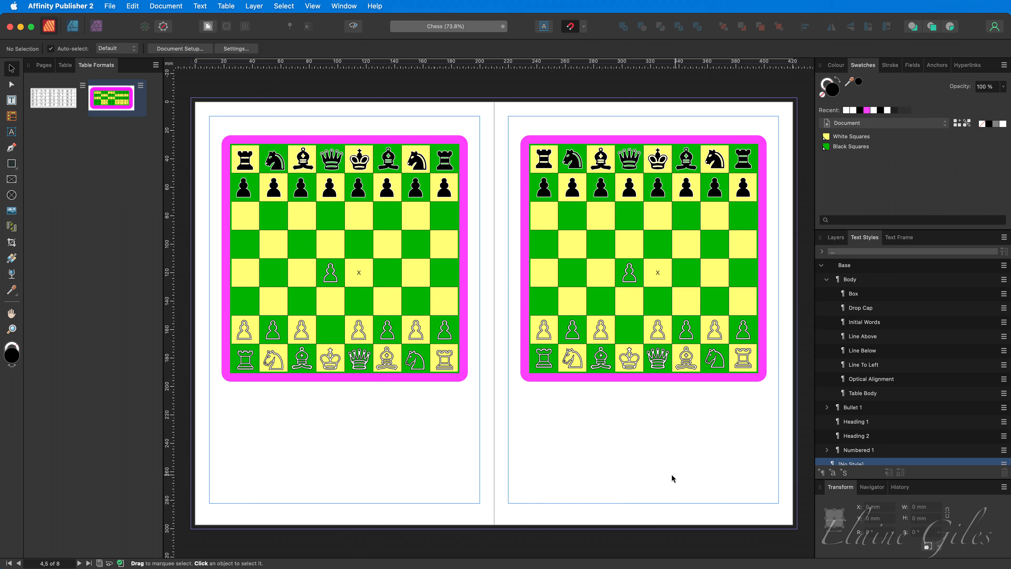
Step: Compare the frame strokes of the boards on pages 6–7 and 2–3, and select the table on page 2
{"action": "left_click", "coordinate": [45, 67]}
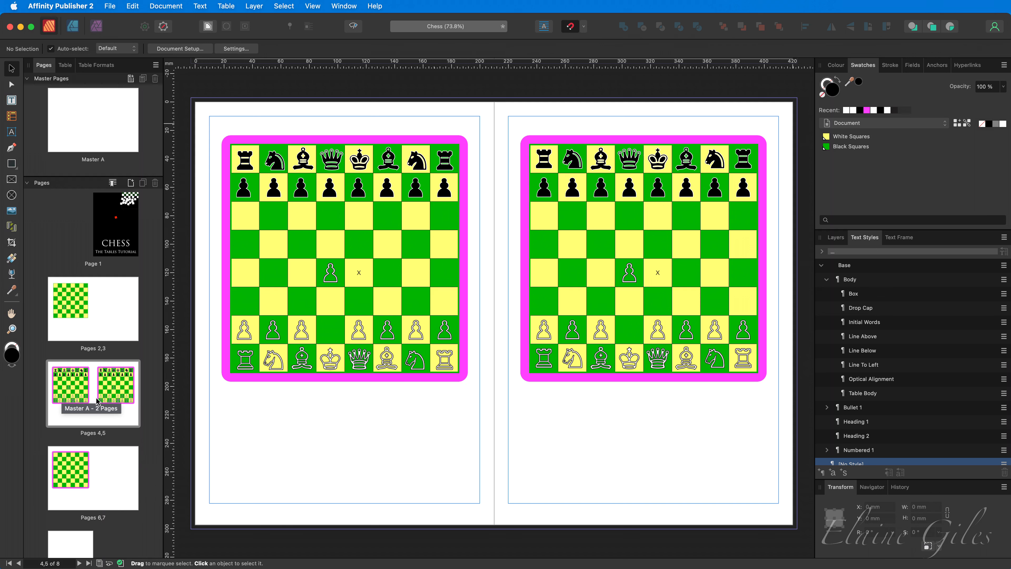
{"action": "left_click", "coordinate": [90, 493]}
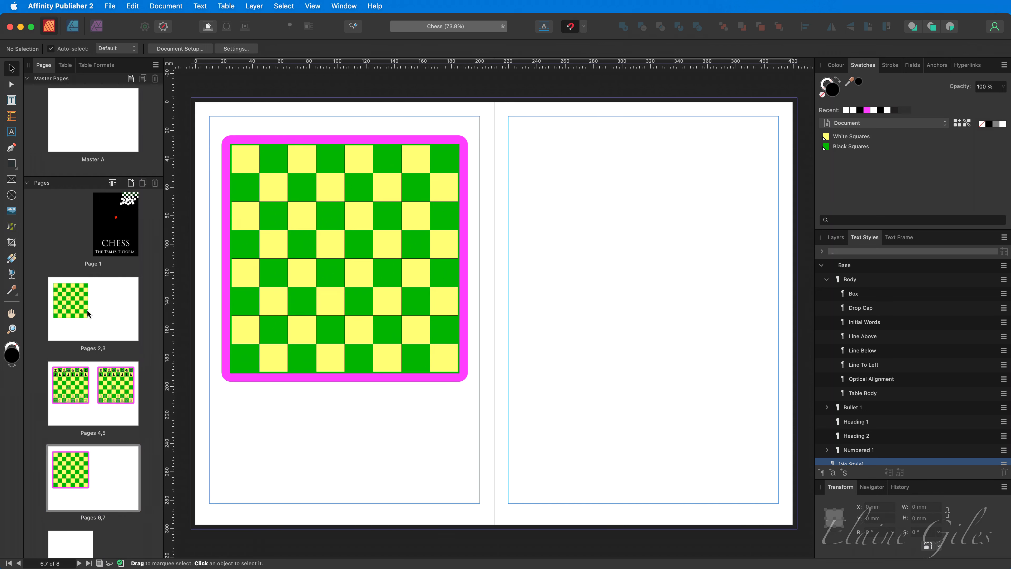
{"action": "left_click", "coordinate": [93, 321]}
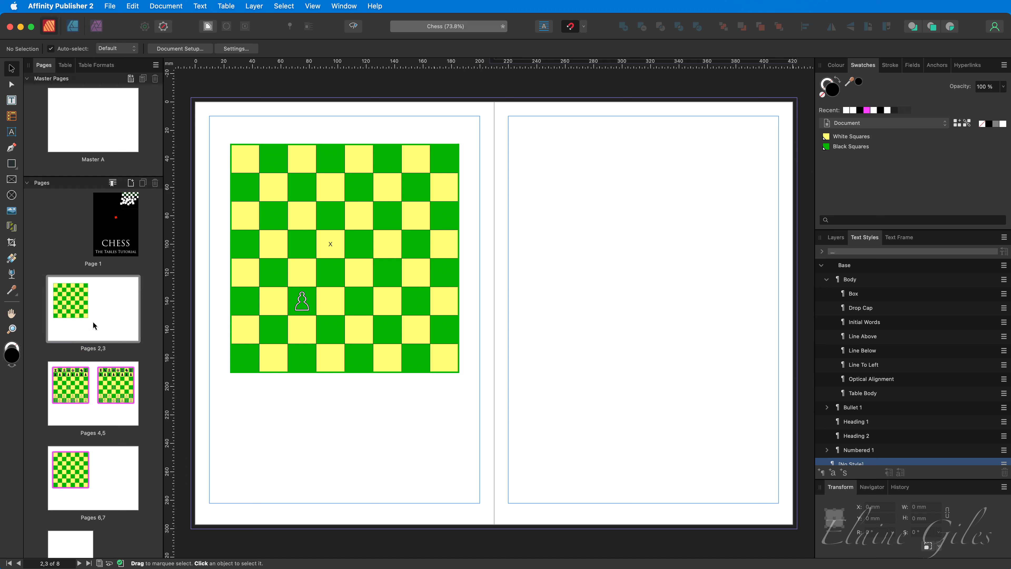
{"action": "left_click", "coordinate": [367, 362]}
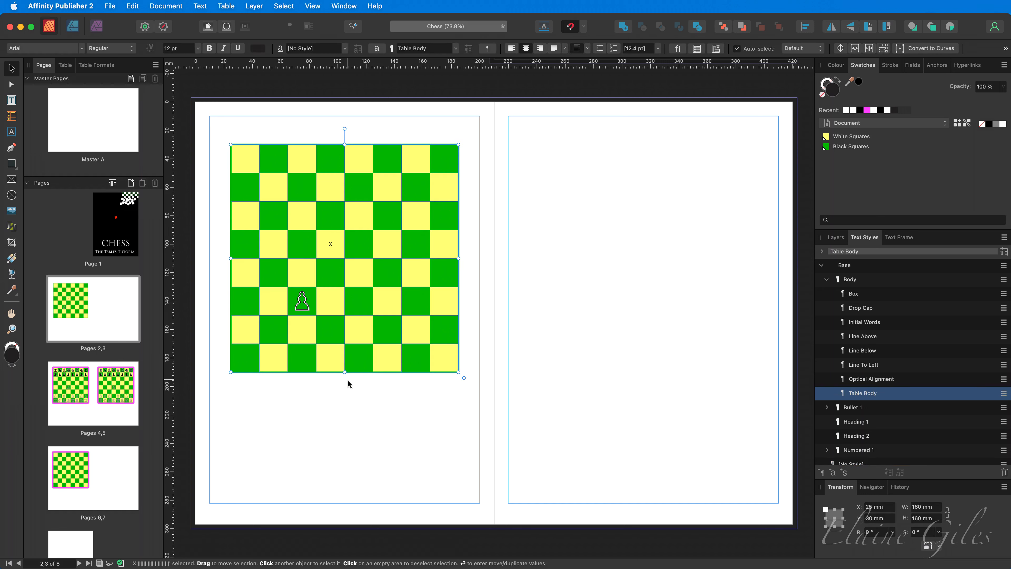
Step: Apply the Chessboard table format to the table on page 2, overriding its local formatting
{"action": "left_click", "coordinate": [102, 65]}
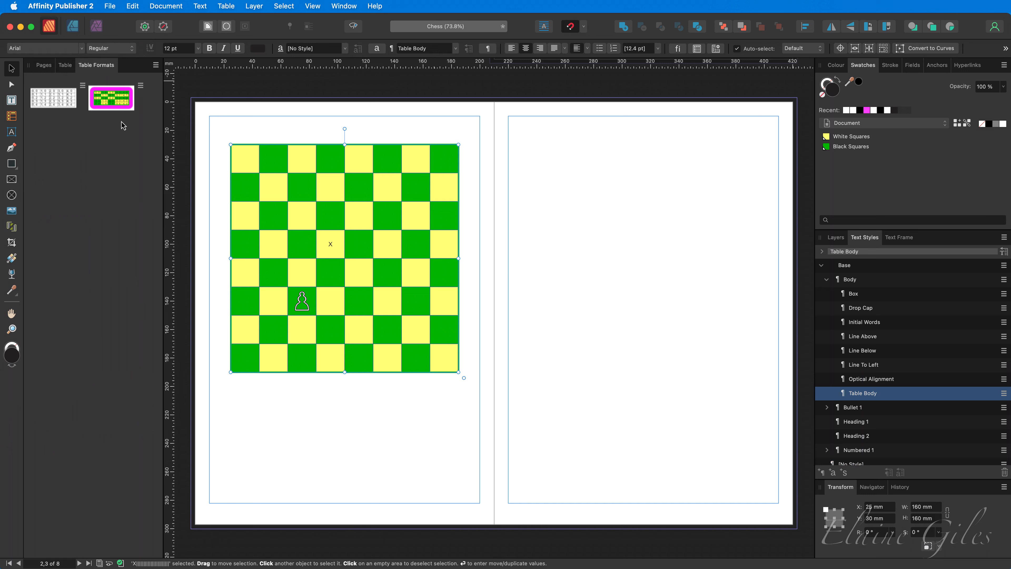
{"action": "left_click", "coordinate": [140, 85]}
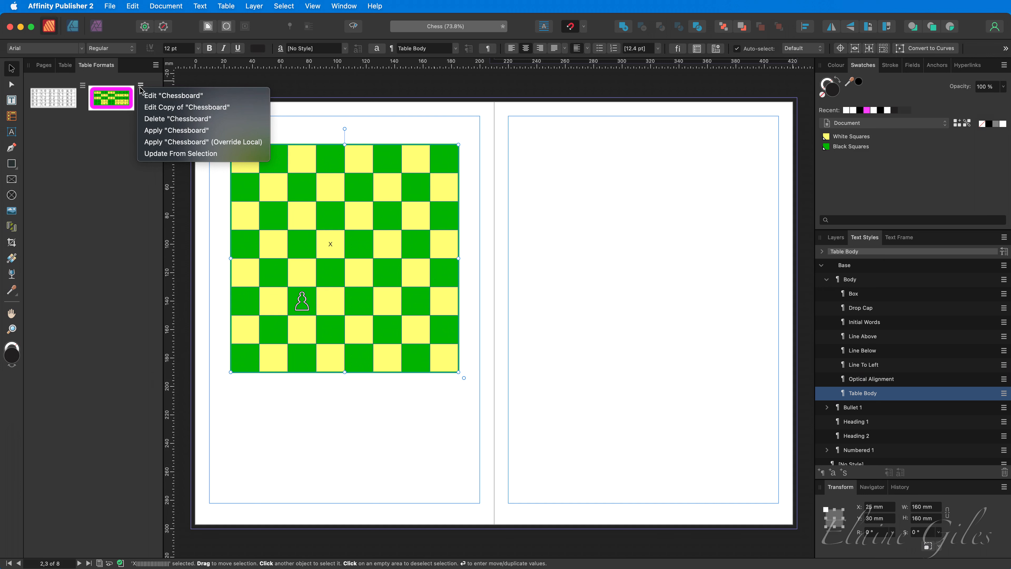
{"action": "left_click", "coordinate": [260, 142]}
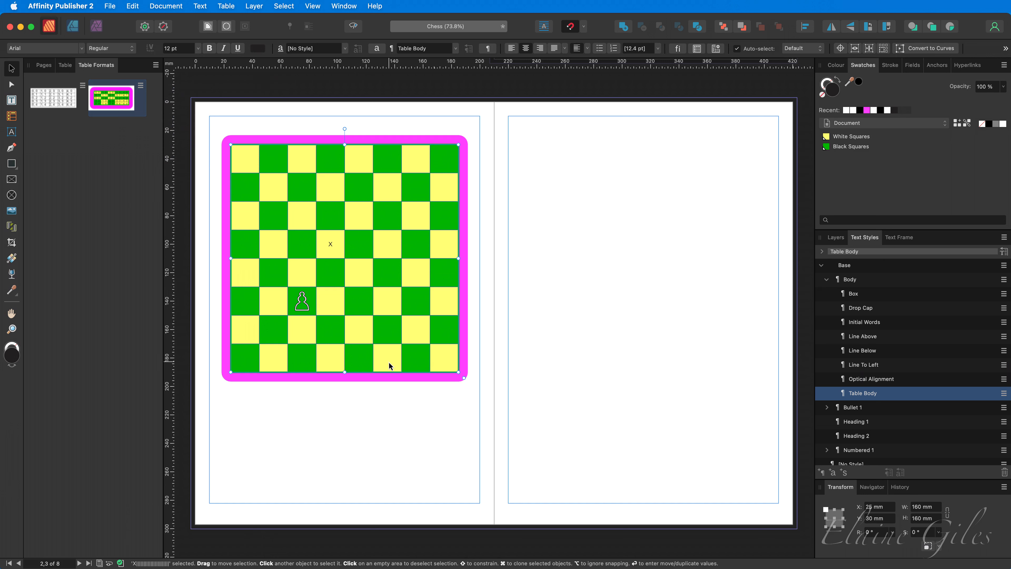
Step: Set the Chessboard format's frame stroke to the Black Squares colour and check the boards on pages 4–7
{"action": "left_click", "coordinate": [140, 85]}
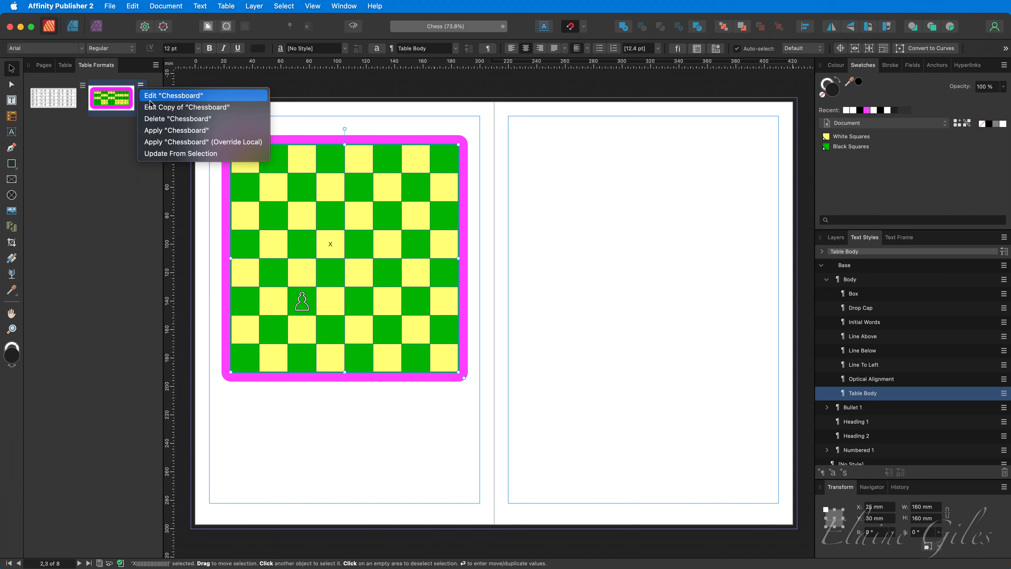
{"action": "left_click", "coordinate": [178, 96]}
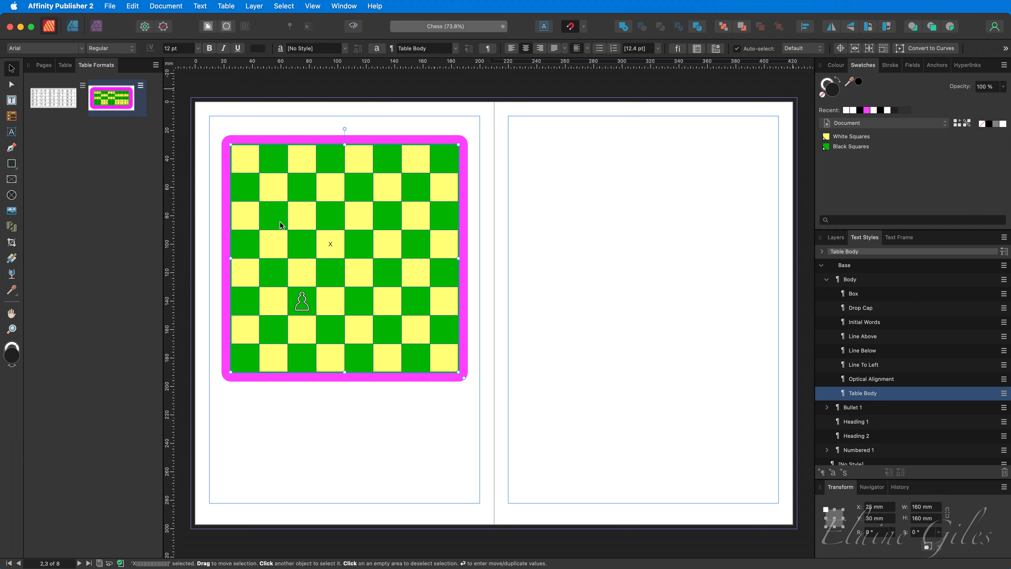
{"action": "left_click", "coordinate": [454, 434]}
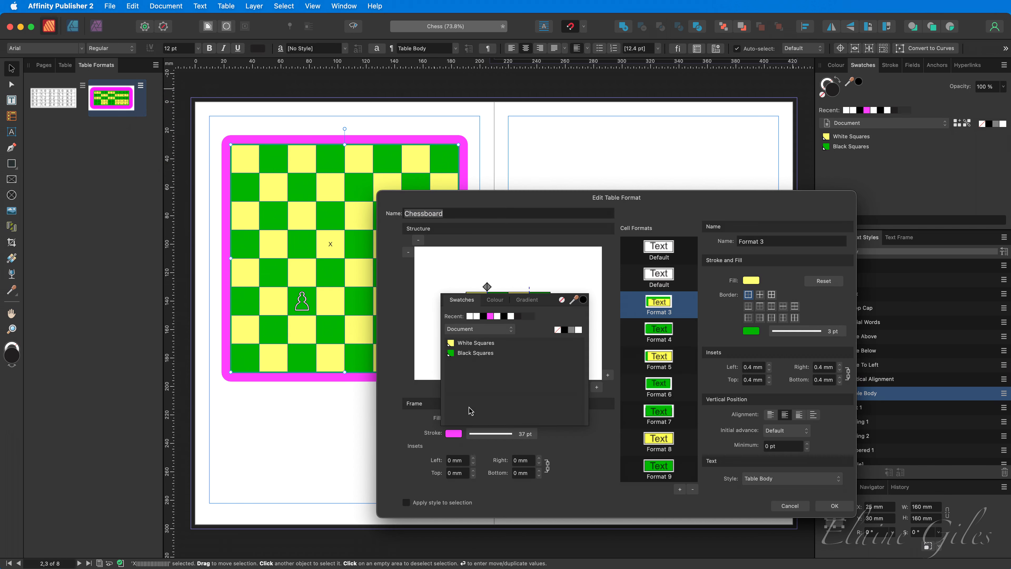
{"action": "left_click", "coordinate": [475, 355]}
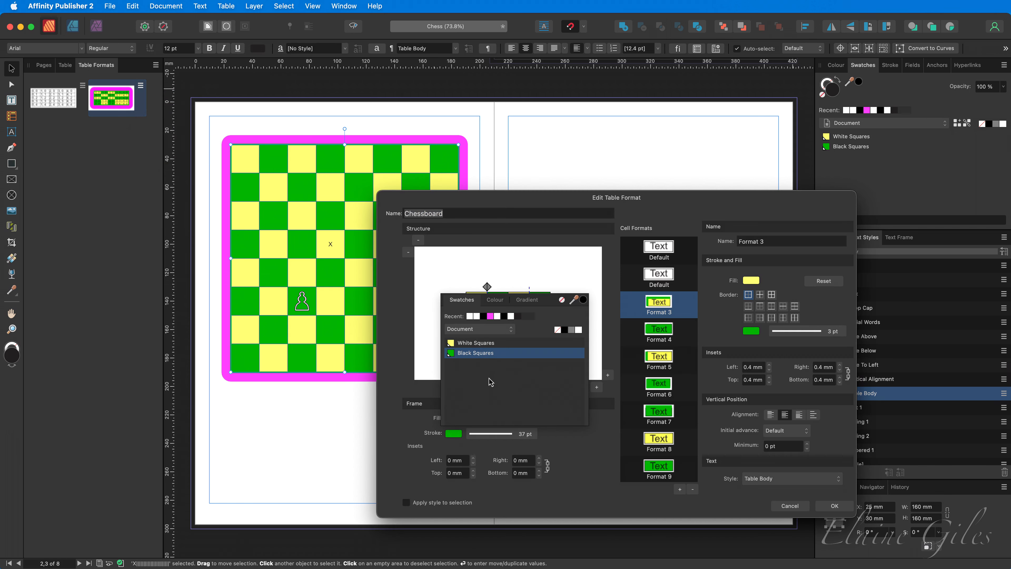
{"action": "left_click", "coordinate": [802, 506]}
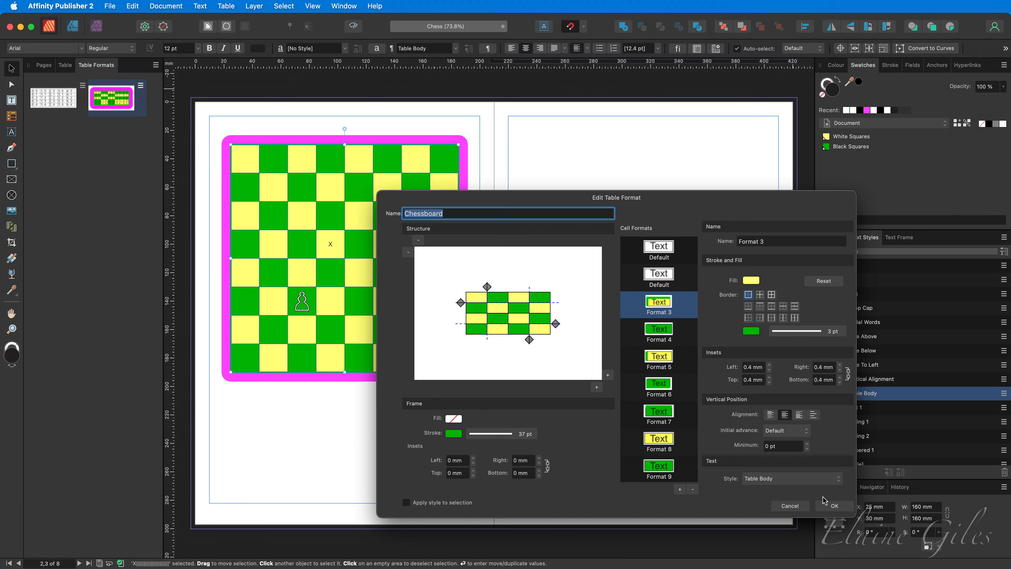
{"action": "left_click", "coordinate": [834, 506]}
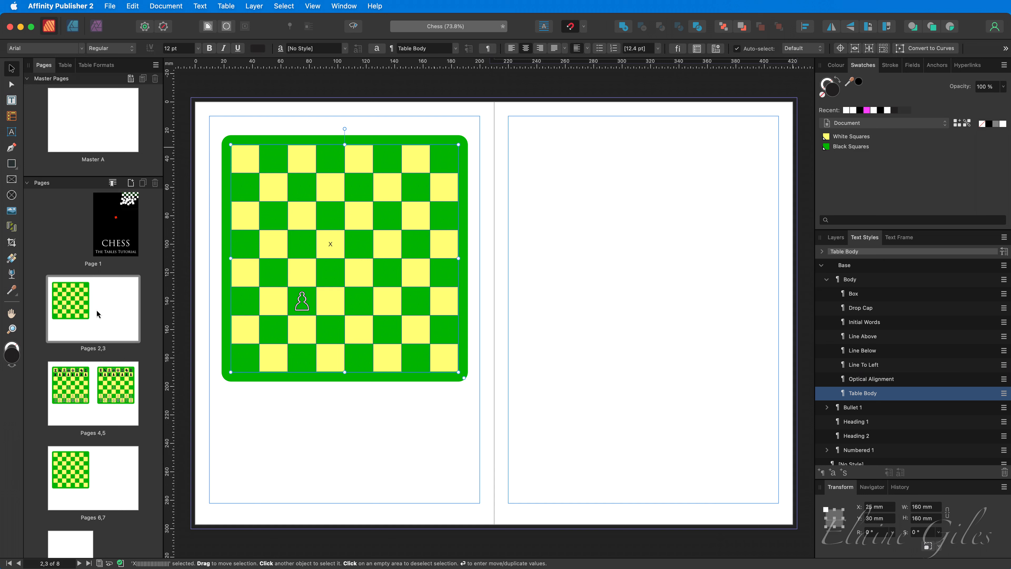
{"action": "left_click", "coordinate": [92, 400]}
{"action": "left_click", "coordinate": [93, 482]}
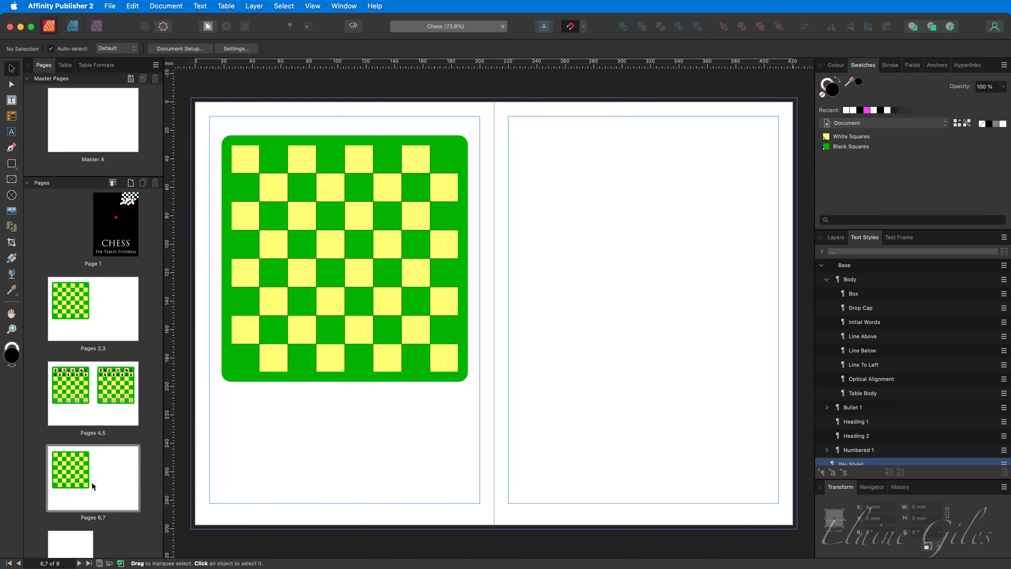
Step: Create a new A4 document and draw a table about 70 mm wide and 64 mm high on page 1
{"action": "key", "text": "super+n"}
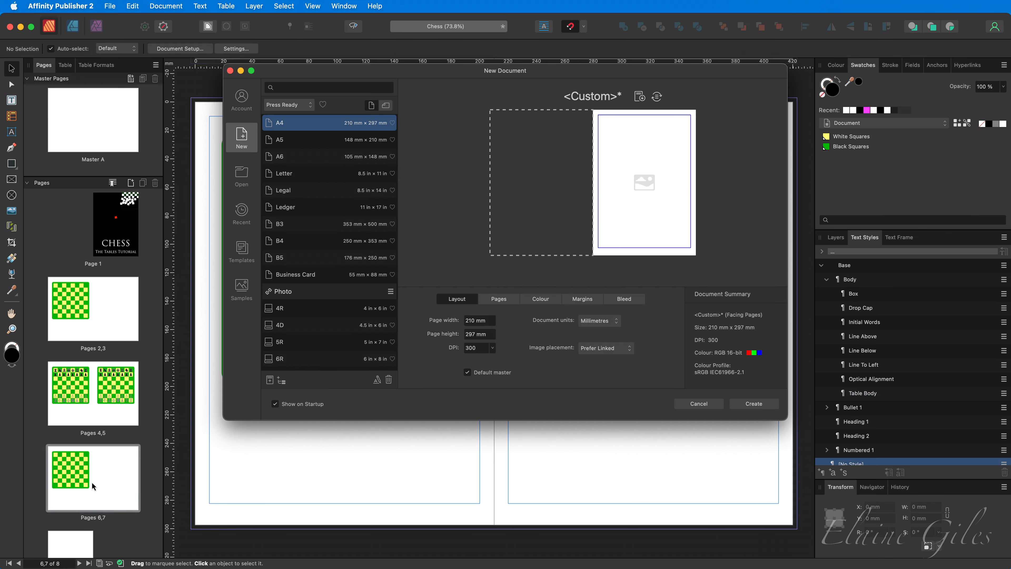
{"action": "key", "text": "Return"}
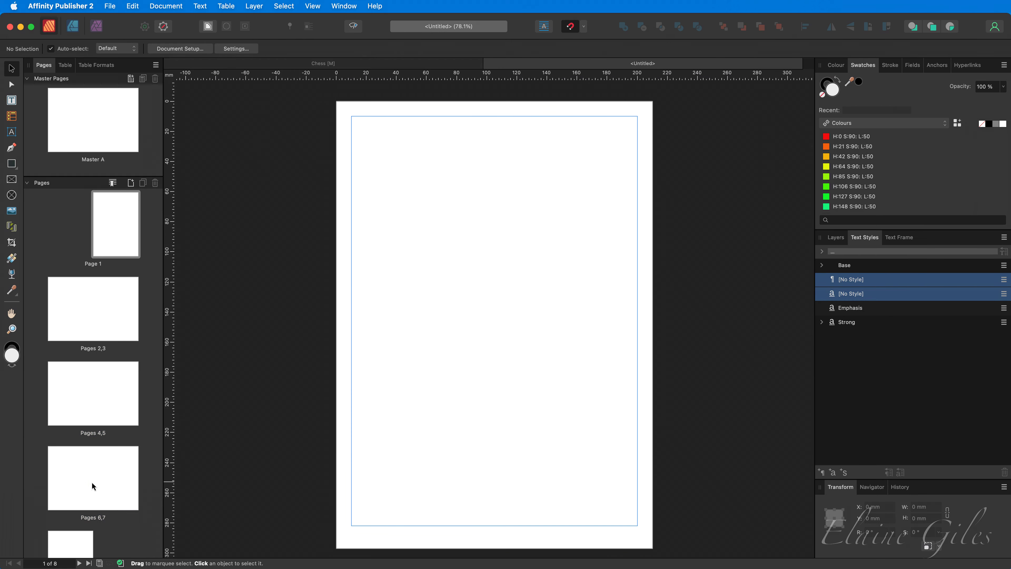
{"action": "left_click", "coordinate": [11, 116]}
{"action": "left_click_drag", "start_coordinate": [406, 174], "coordinate": [511, 270]}
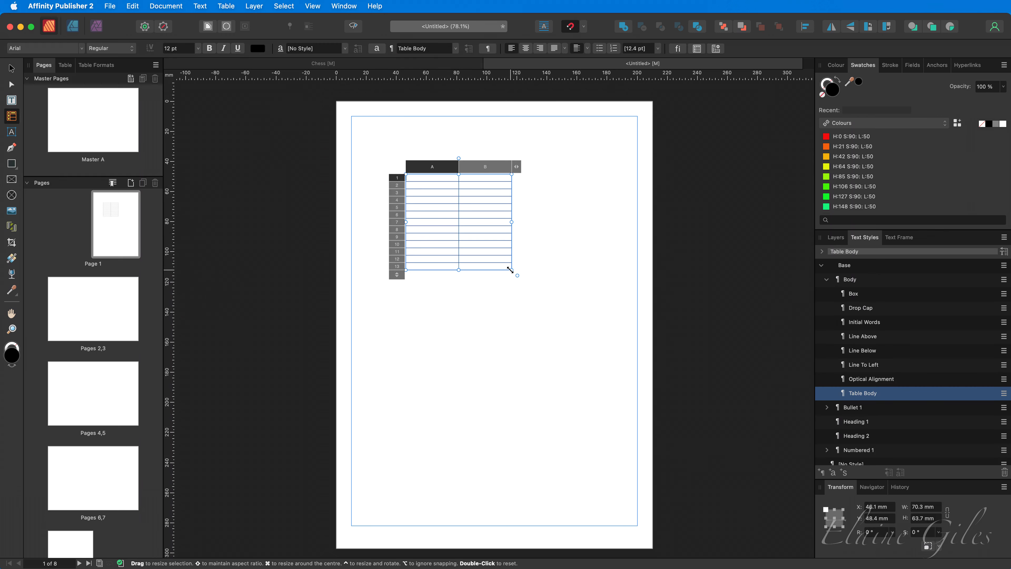
Step: Set the new table to 8 columns and 8 rows
{"action": "left_click", "coordinate": [517, 166]}
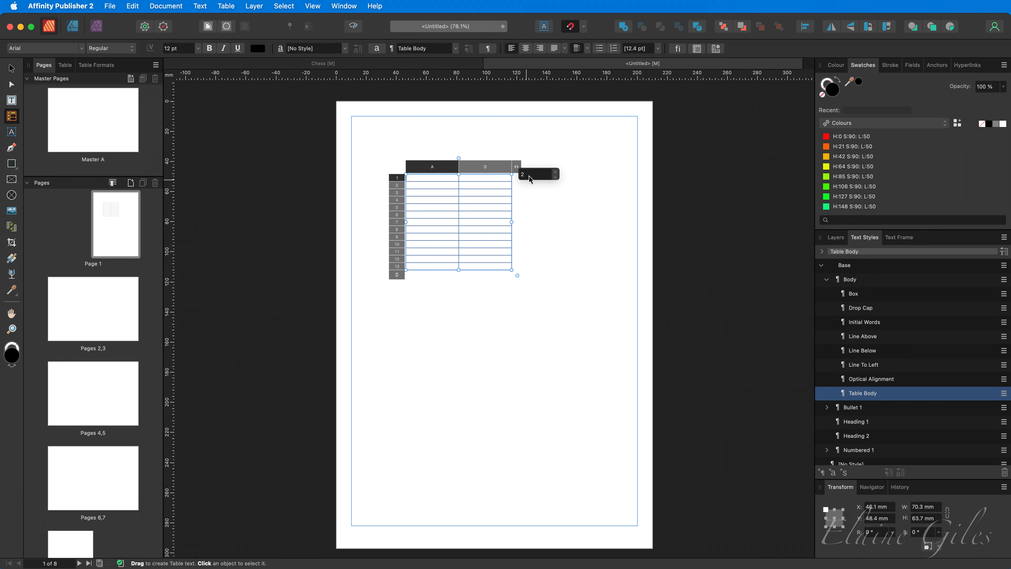
{"action": "left_click", "coordinate": [529, 174]}
{"action": "type", "text": "8"}
{"action": "key", "text": "Return"}
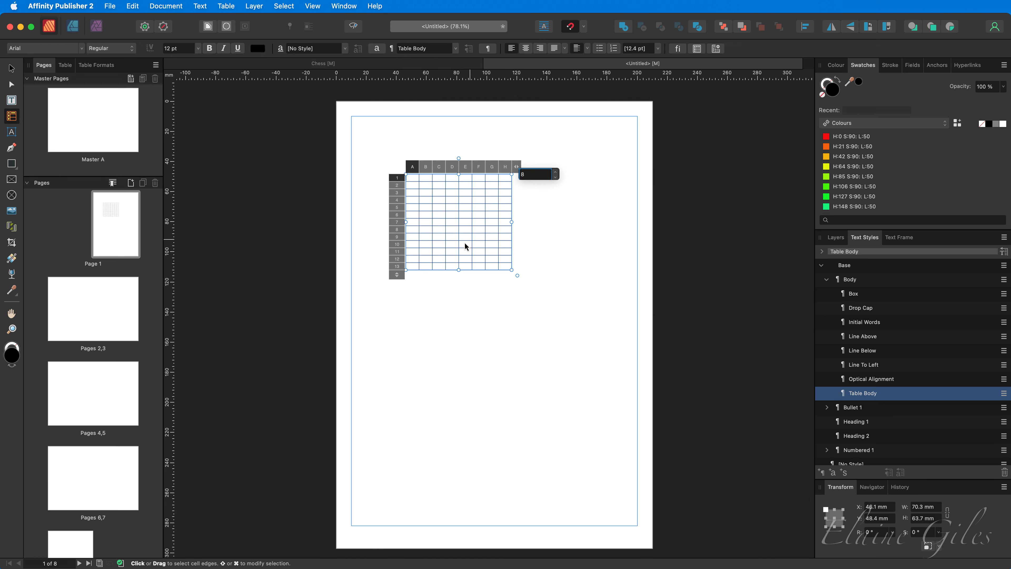
{"action": "left_click", "coordinate": [401, 276]}
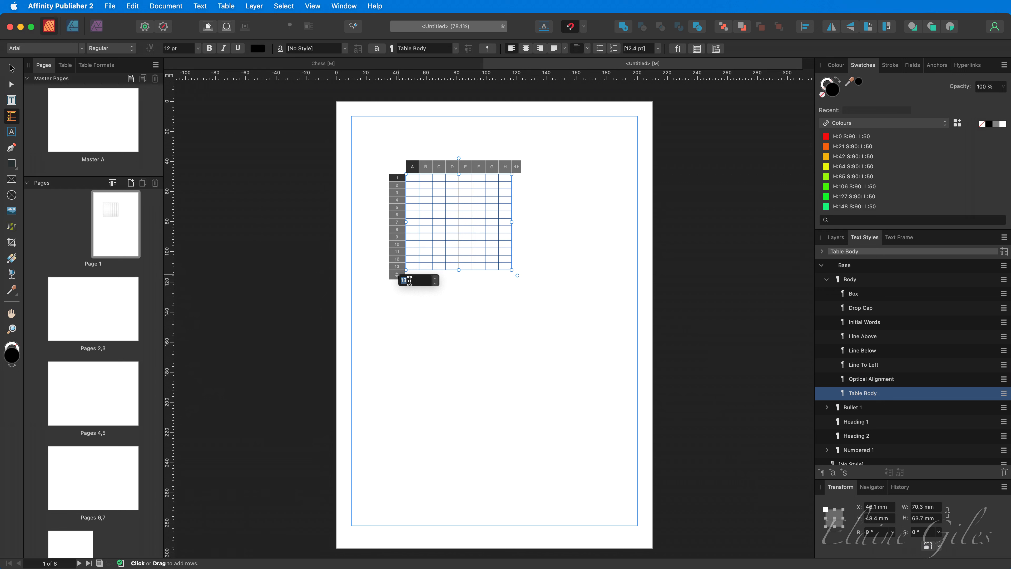
{"action": "type", "text": "8"}
{"action": "key", "text": "Return"}
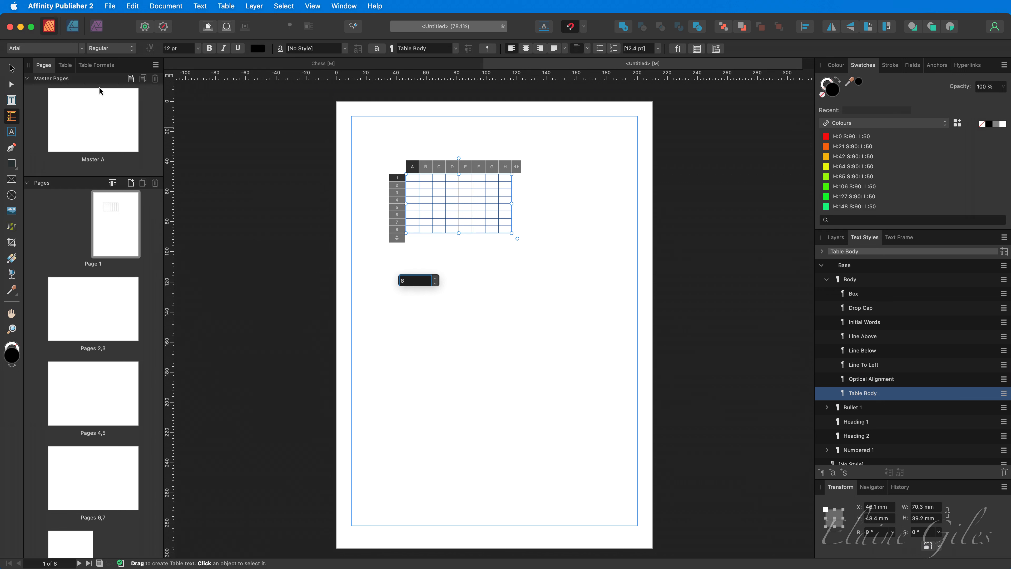
Step: Make all table cells 20 mm wide and 20 mm high, and move the table to about X 25 mm, Y 36.3 mm
{"action": "left_click_drag", "start_coordinate": [410, 178], "coordinate": [497, 233]}
{"action": "left_click", "coordinate": [66, 276]}
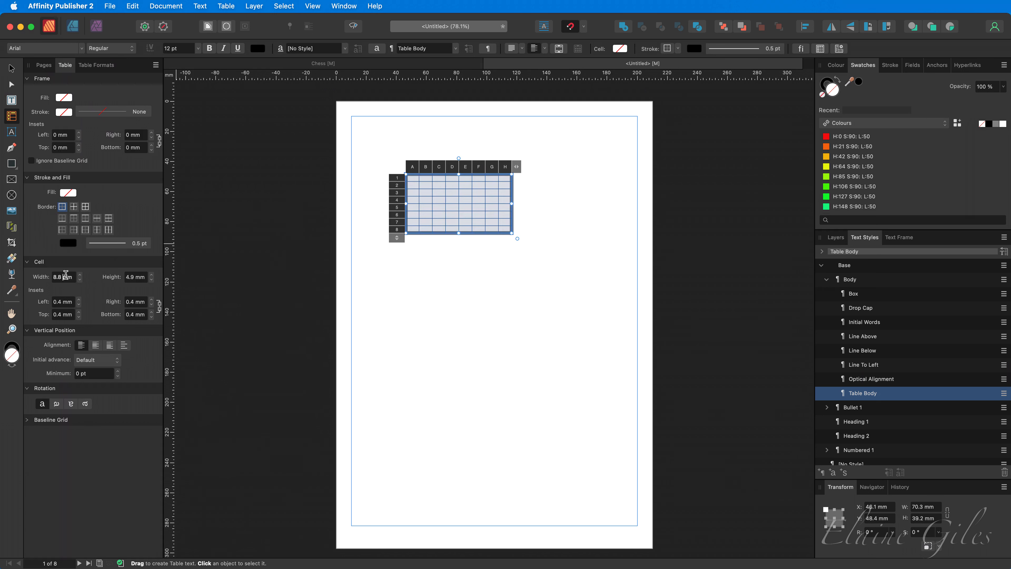
{"action": "type", "text": "20"}
{"action": "key", "text": "Tab"}
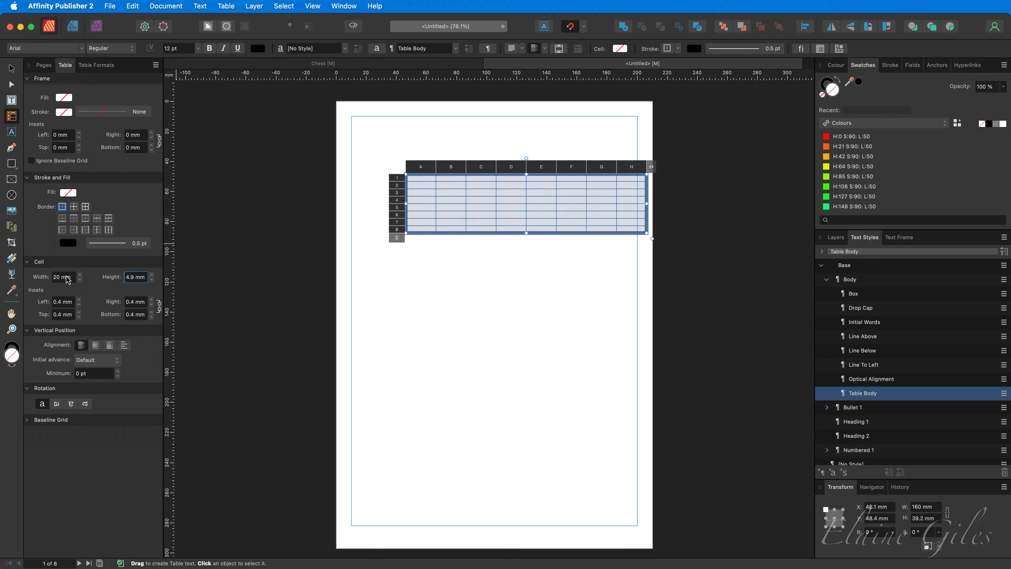
{"action": "type", "text": "20"}
{"action": "key", "text": "Tab"}
{"action": "left_click", "coordinate": [281, 274]}
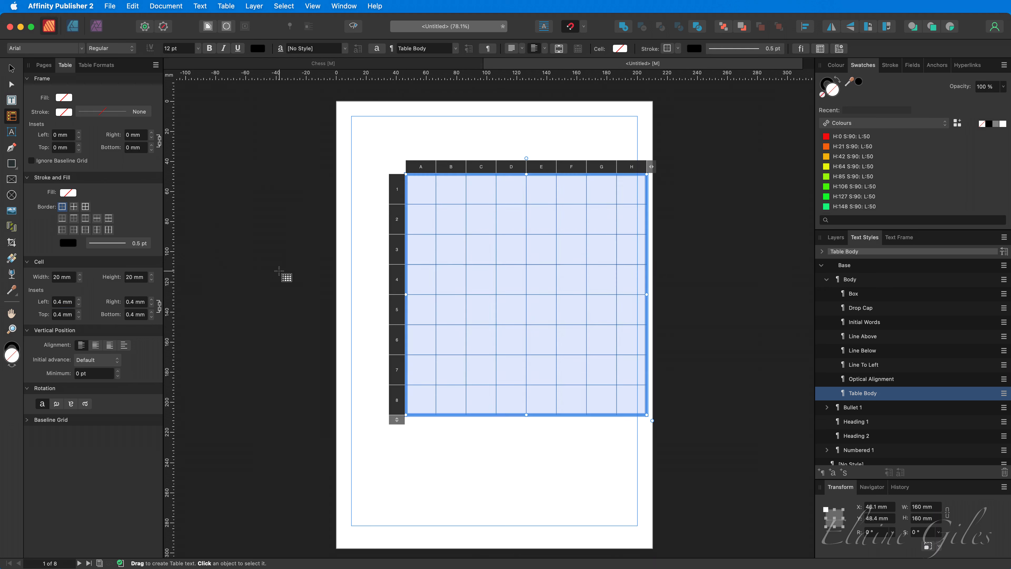
{"action": "key", "text": "v"}
{"action": "left_click_drag", "start_coordinate": [491, 244], "coordinate": [458, 228]}
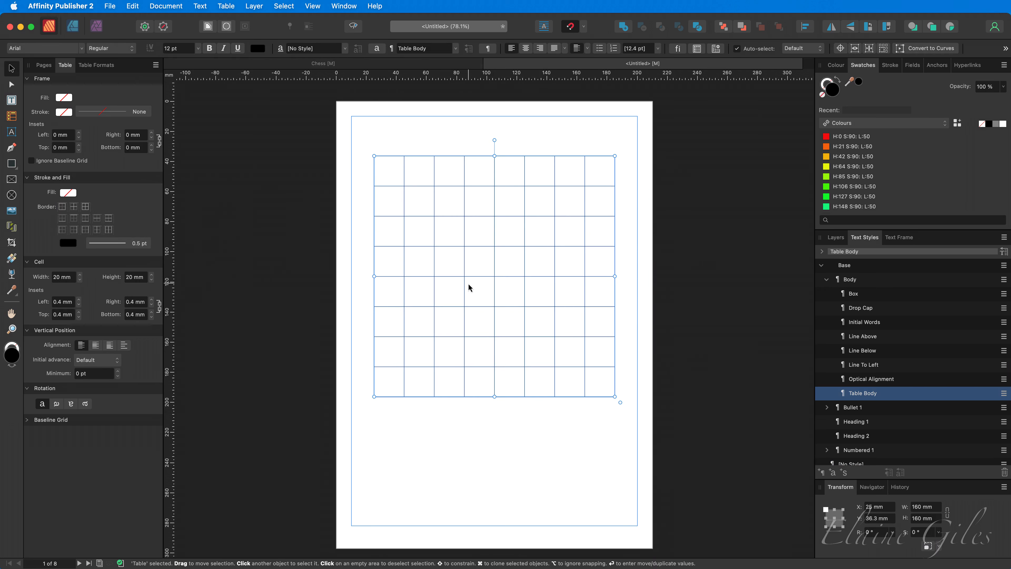
Step: Save the Chess document and return to the untitled document with its table formats showing
{"action": "left_click", "coordinate": [106, 69]}
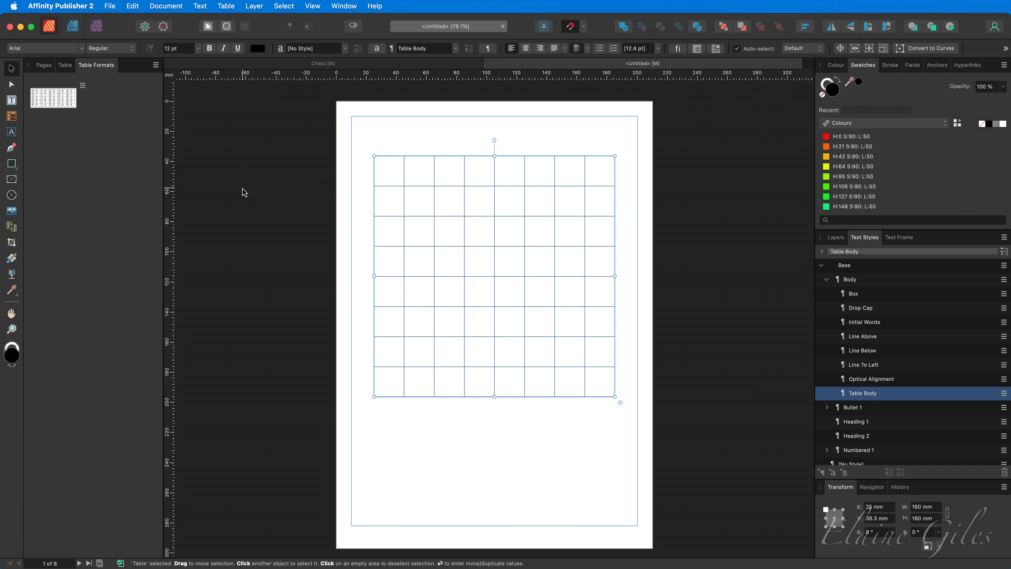
{"action": "left_click", "coordinate": [256, 64]}
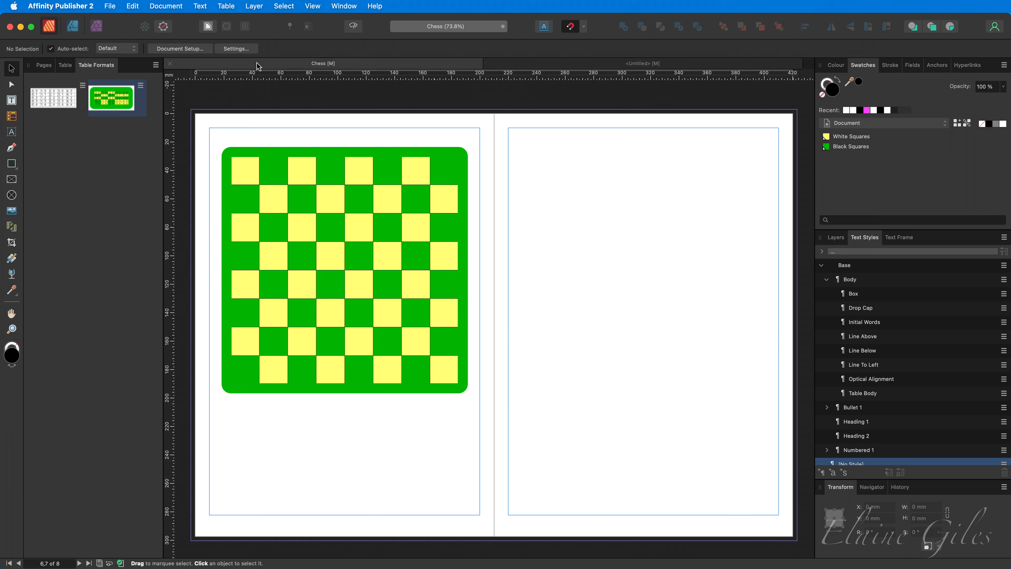
{"action": "key", "text": "super+s"}
{"action": "left_click", "coordinate": [524, 65]}
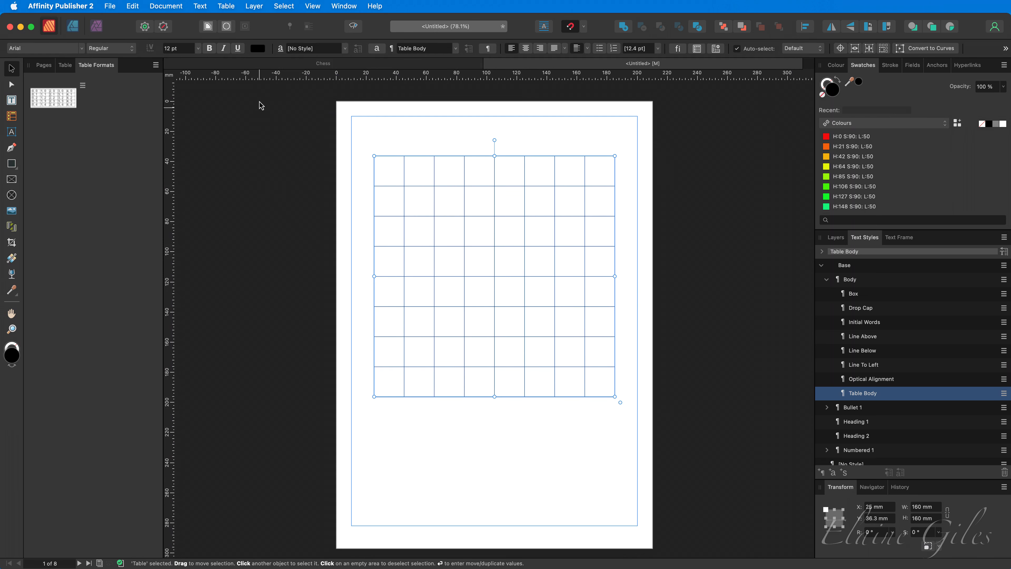
{"action": "left_click", "coordinate": [262, 63]}
{"action": "left_click", "coordinate": [155, 65]}
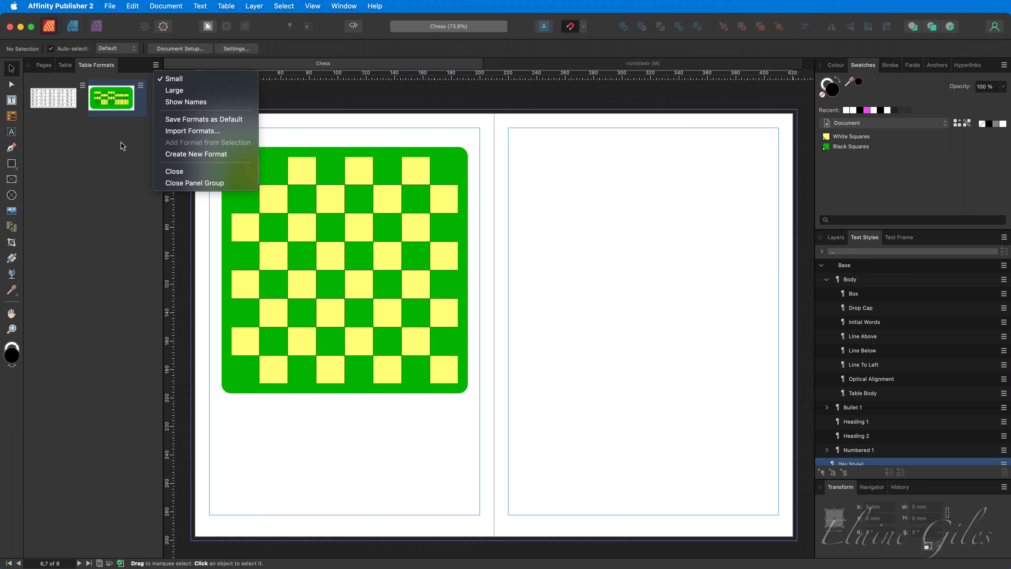
{"action": "left_click", "coordinate": [558, 64]}
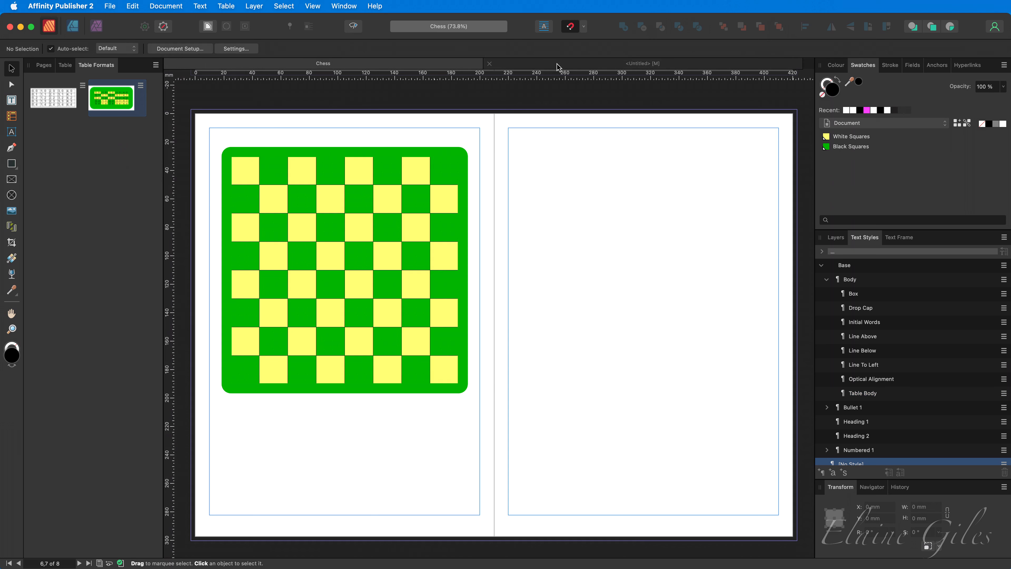
{"action": "left_click", "coordinate": [557, 65]}
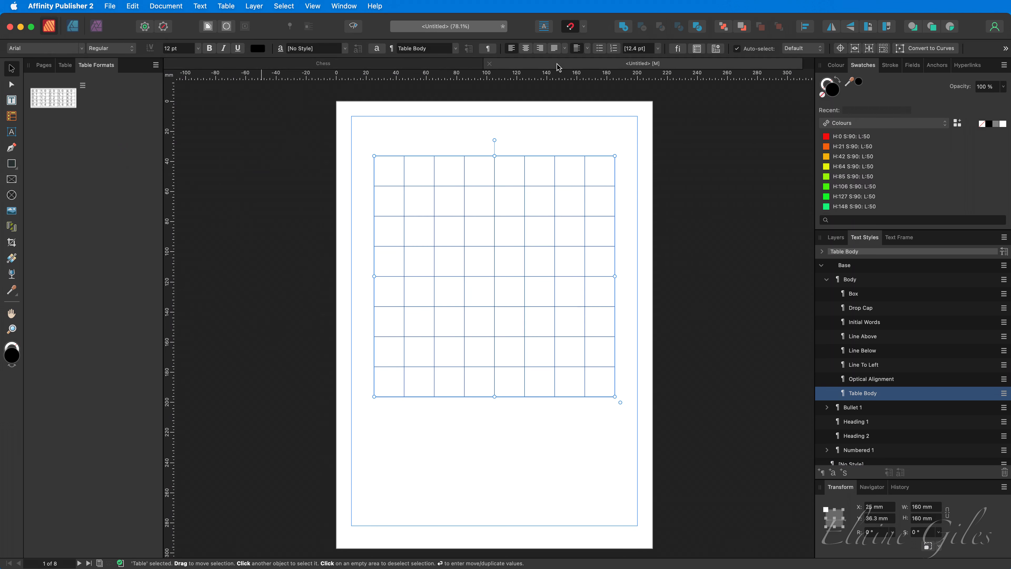
Step: Import the Chessboard table format from the Chess file into the untitled document and apply it to the 8 × 8 table
{"action": "left_click", "coordinate": [156, 65]}
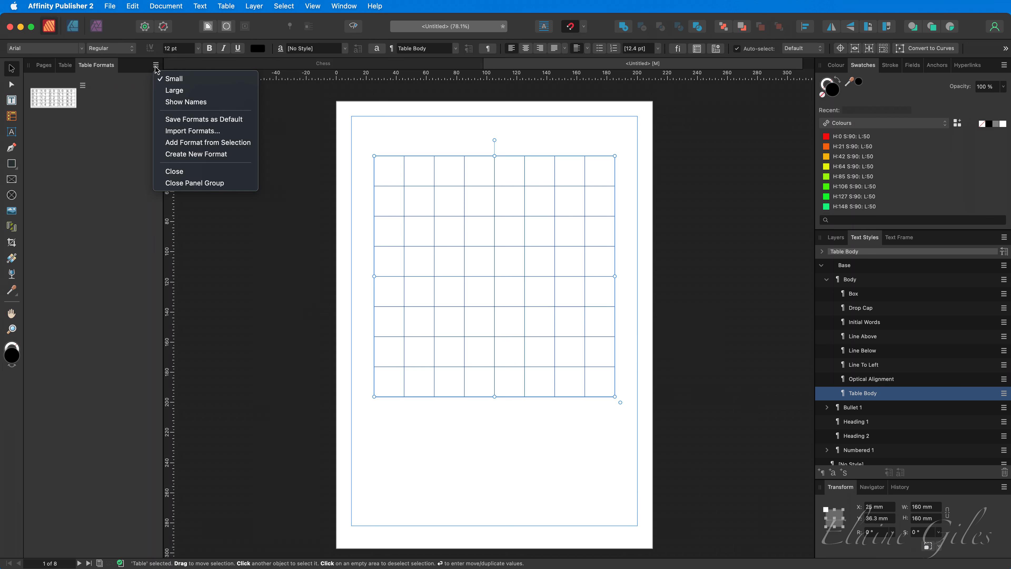
{"action": "left_click", "coordinate": [202, 132]}
{"action": "left_click", "coordinate": [383, 142]}
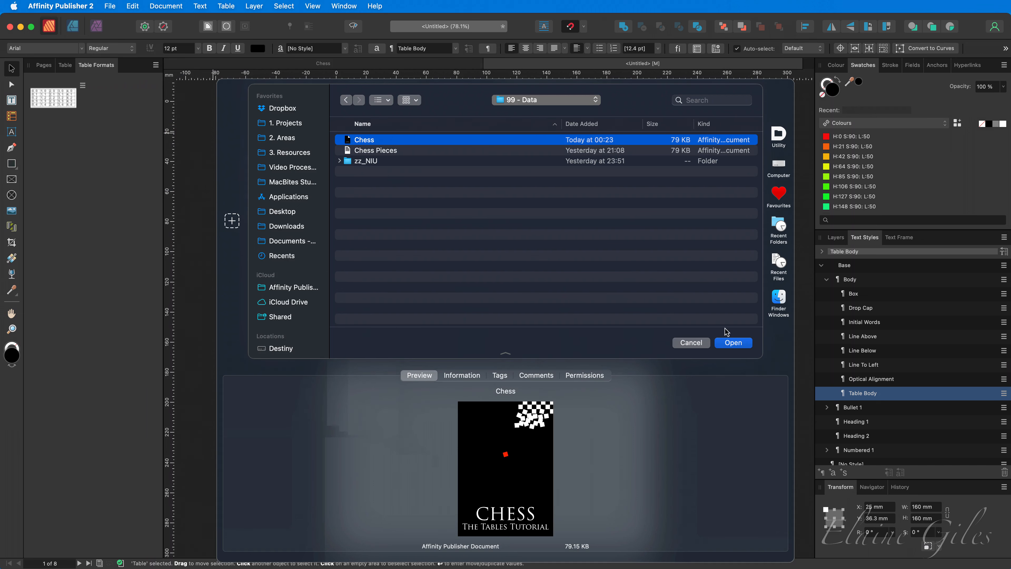
{"action": "left_click", "coordinate": [732, 343]}
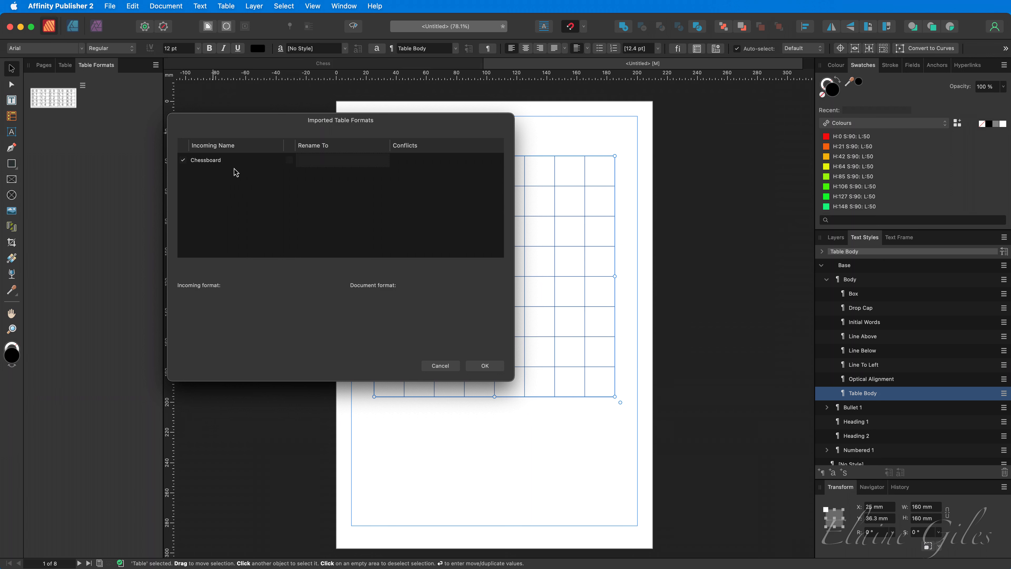
{"action": "left_click", "coordinate": [489, 366]}
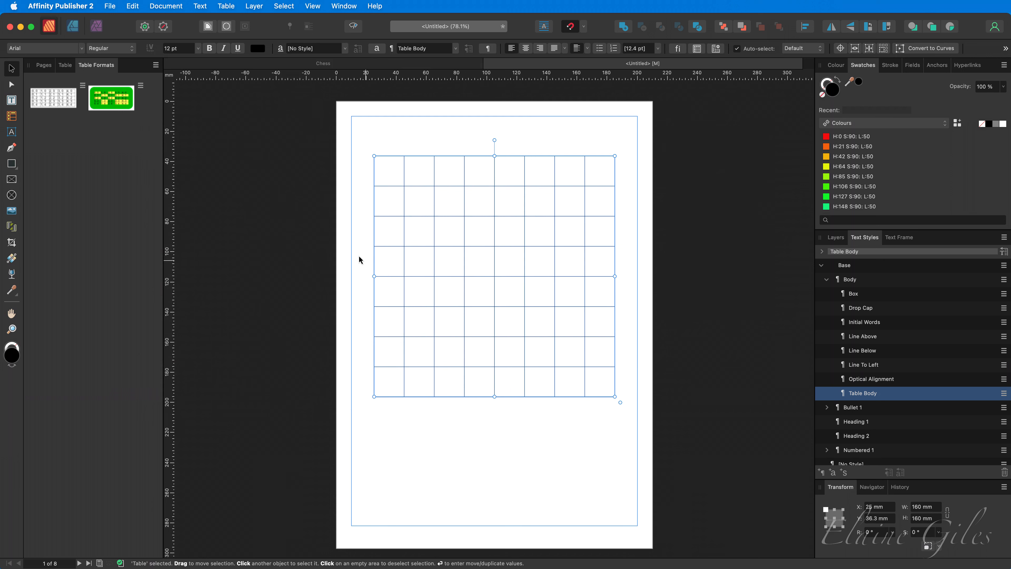
{"action": "left_click", "coordinate": [110, 98]}
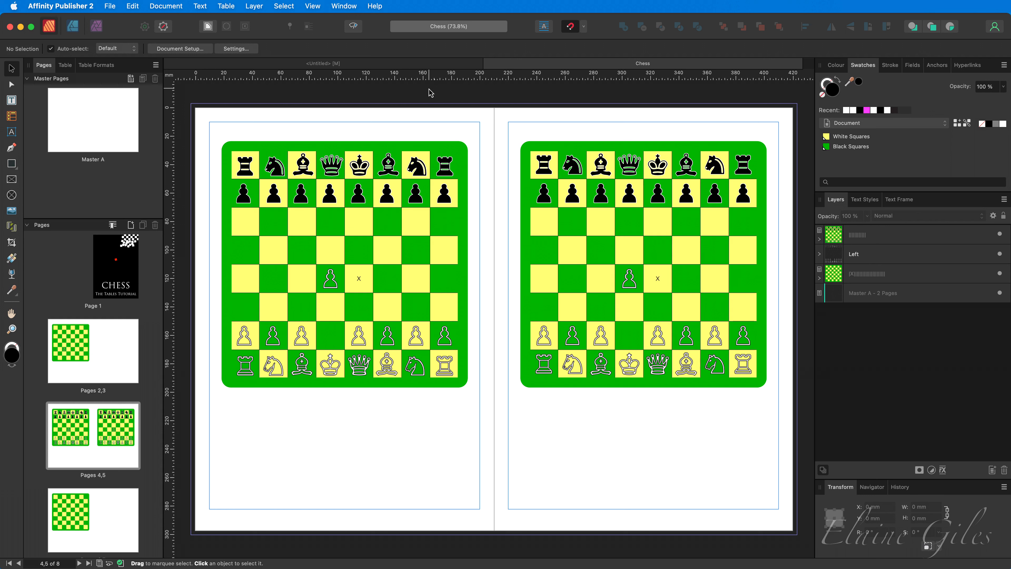
Step: Delete the Chessboard table format from the Chess document
{"action": "left_click", "coordinate": [98, 65]}
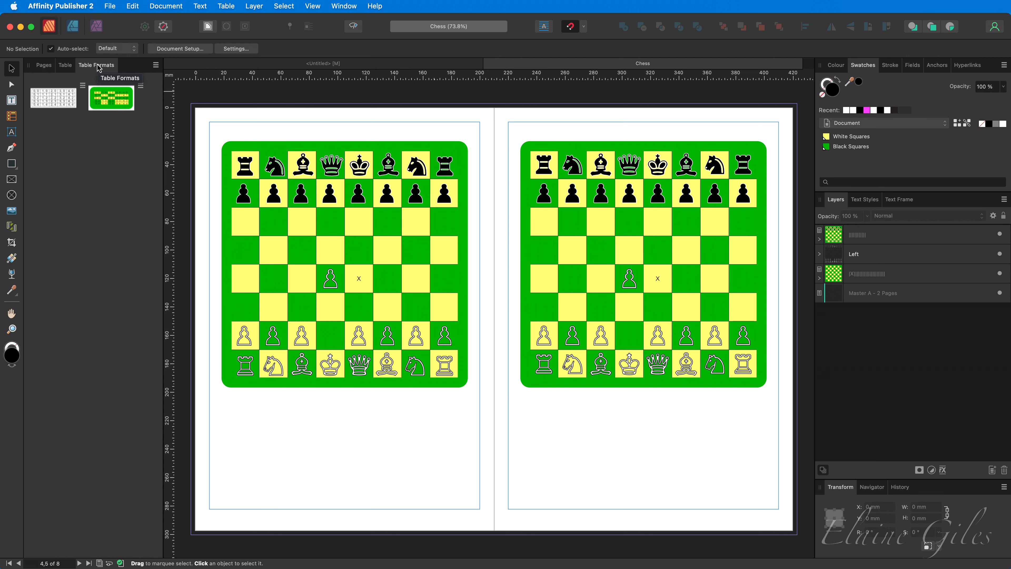
{"action": "left_click", "coordinate": [140, 86]}
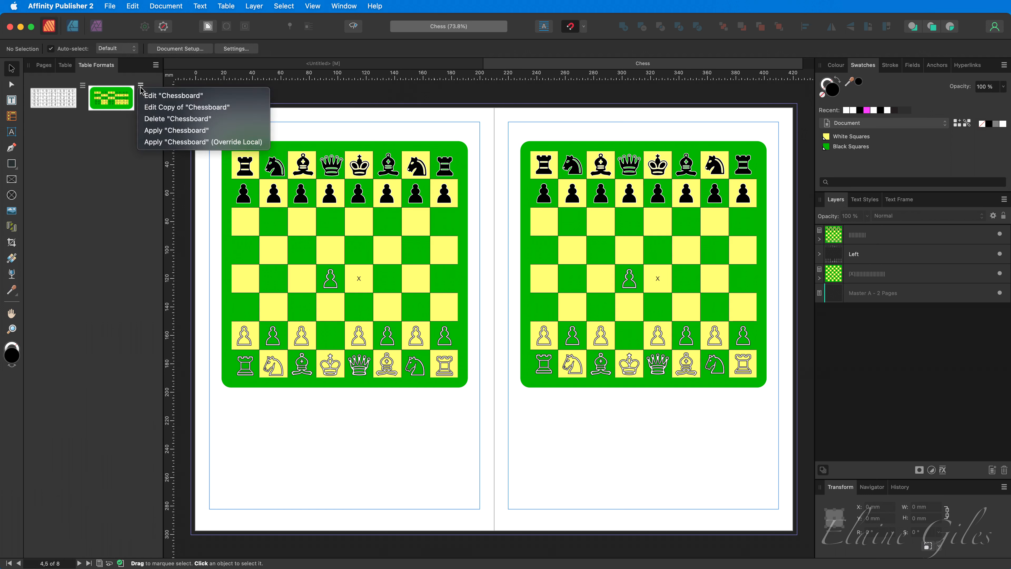
{"action": "left_click", "coordinate": [177, 121]}
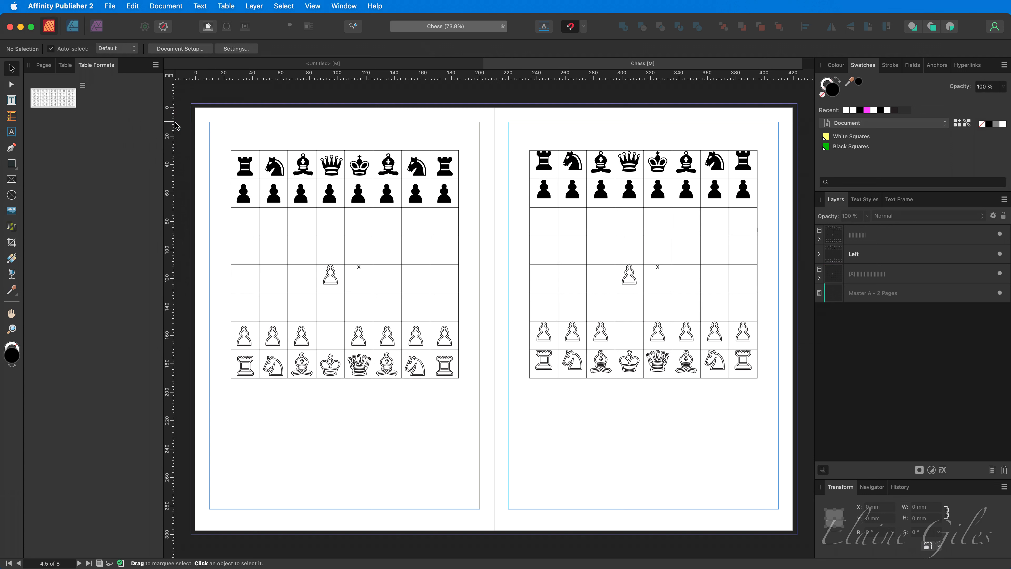
Step: Examine the tables on pages 2–3, 4–5 and 6–7 for the effect of deleting the Chessboard format
{"action": "left_click", "coordinate": [46, 69]}
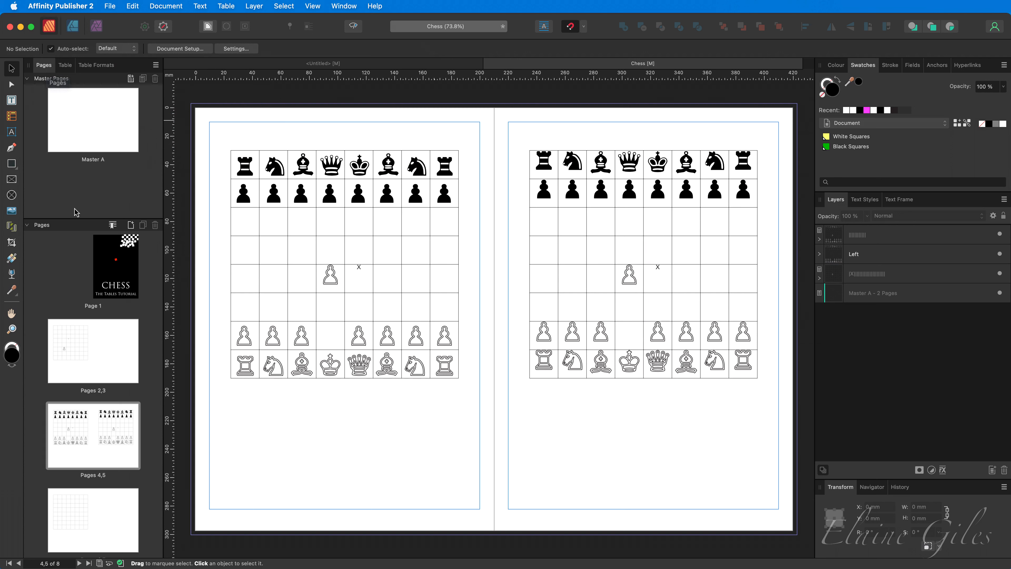
{"action": "double_click", "coordinate": [92, 355]}
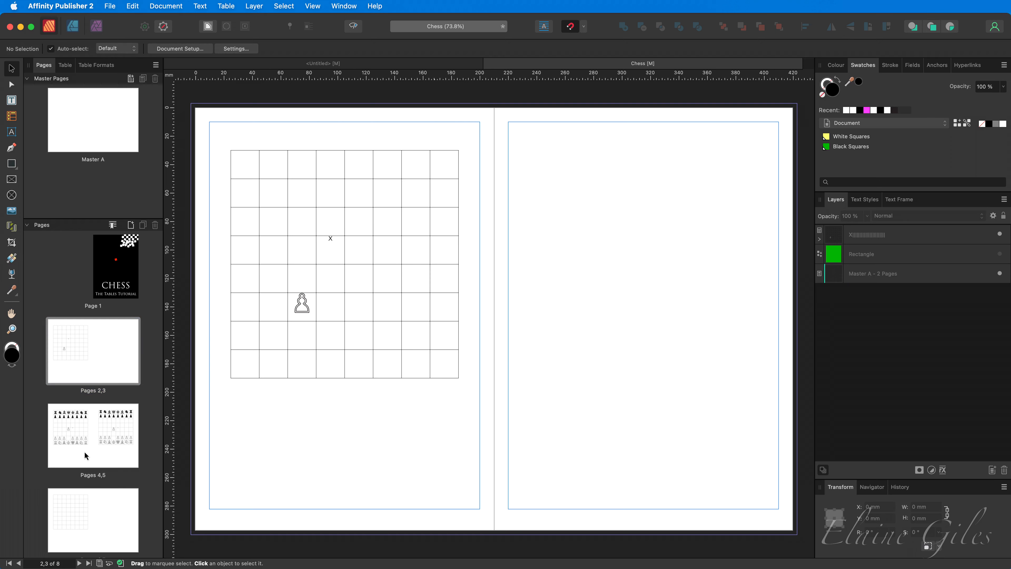
{"action": "double_click", "coordinate": [92, 457]}
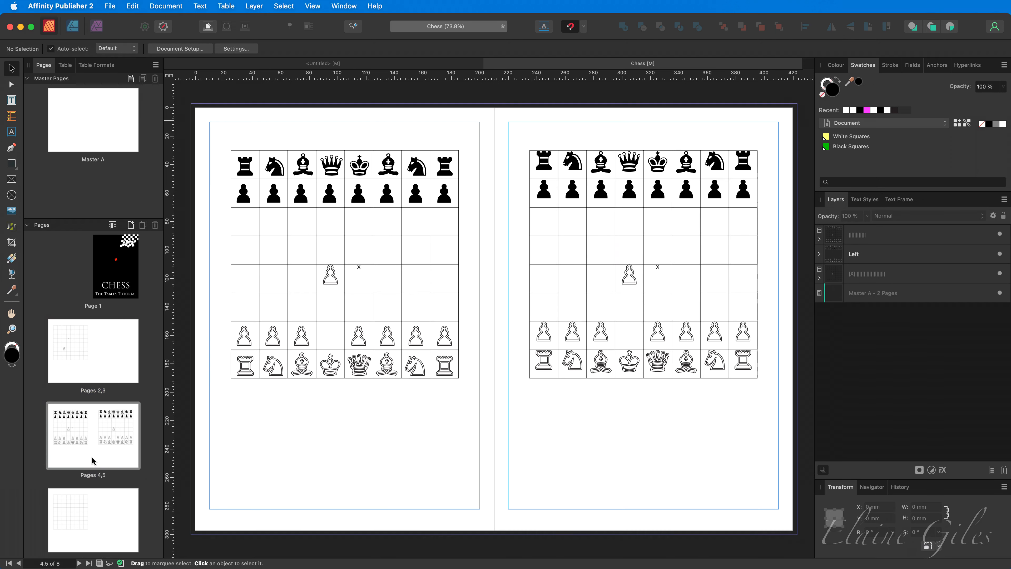
{"action": "double_click", "coordinate": [90, 534]}
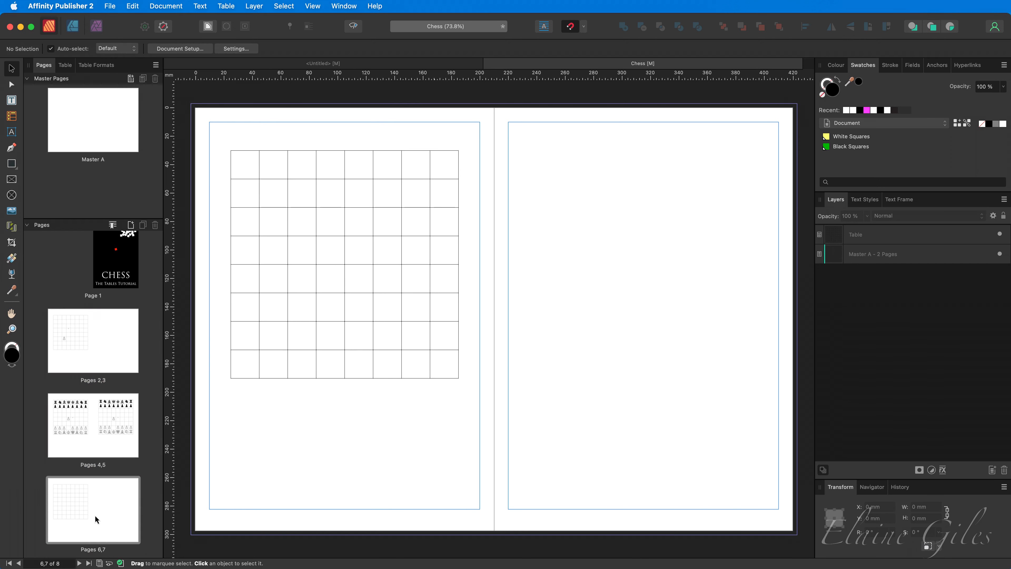
Step: Undo the last page change and the Chessboard table format deletion, with the document's table formats showing
{"action": "left_click", "coordinate": [95, 65]}
{"action": "left_click", "coordinate": [132, 6]}
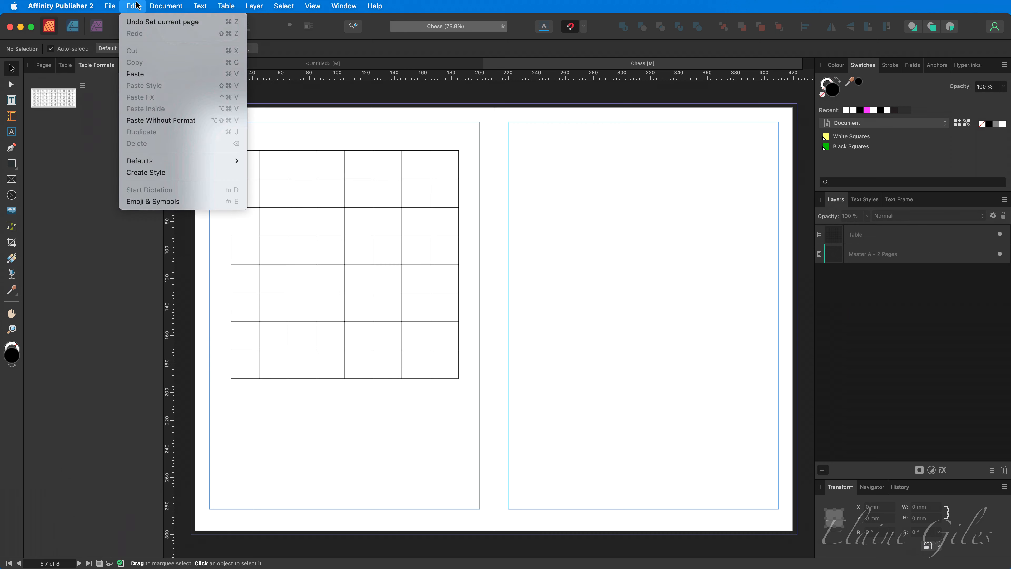
{"action": "left_click", "coordinate": [144, 23]}
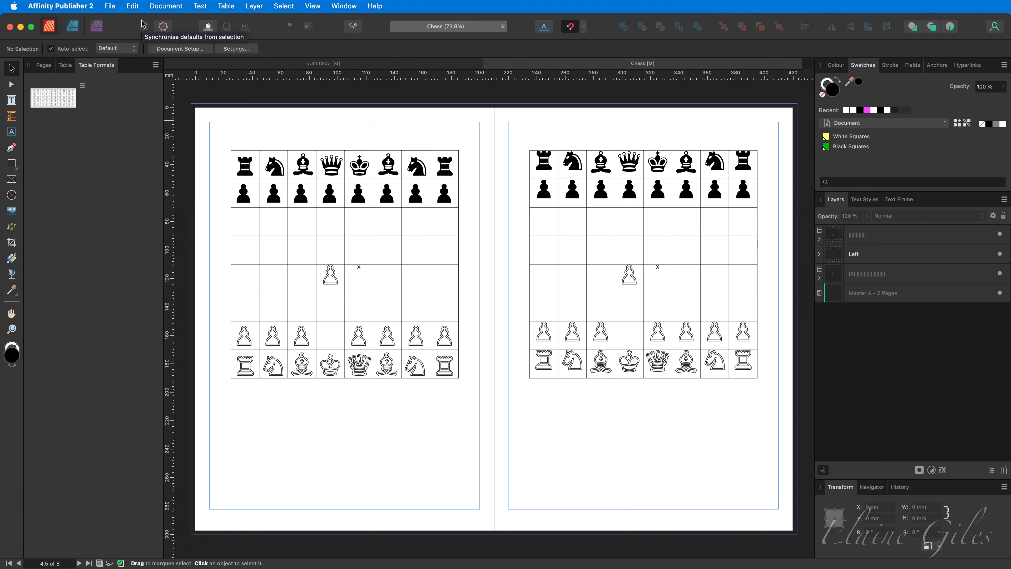
{"action": "left_click", "coordinate": [133, 5]}
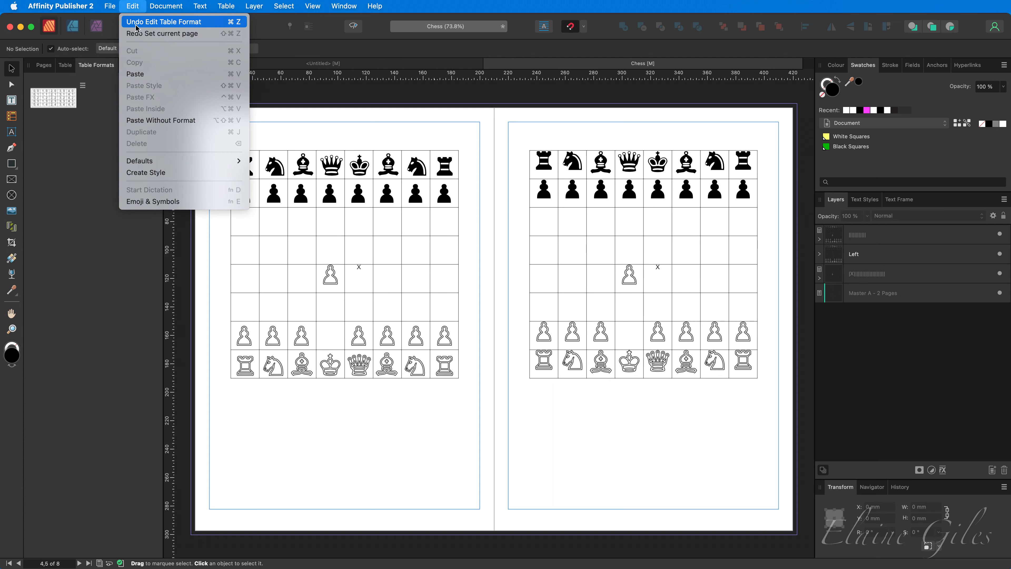
{"action": "left_click", "coordinate": [136, 22]}
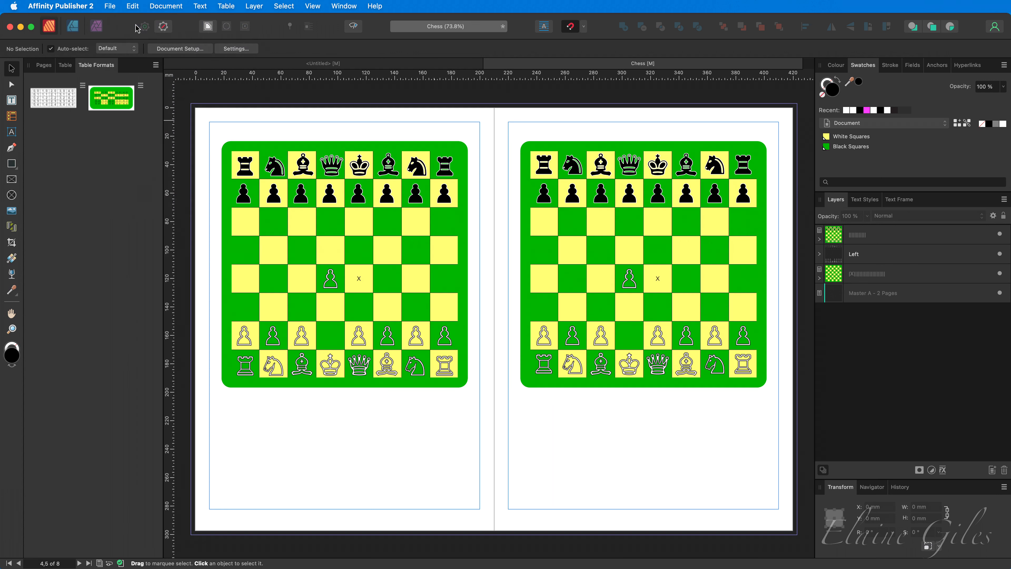